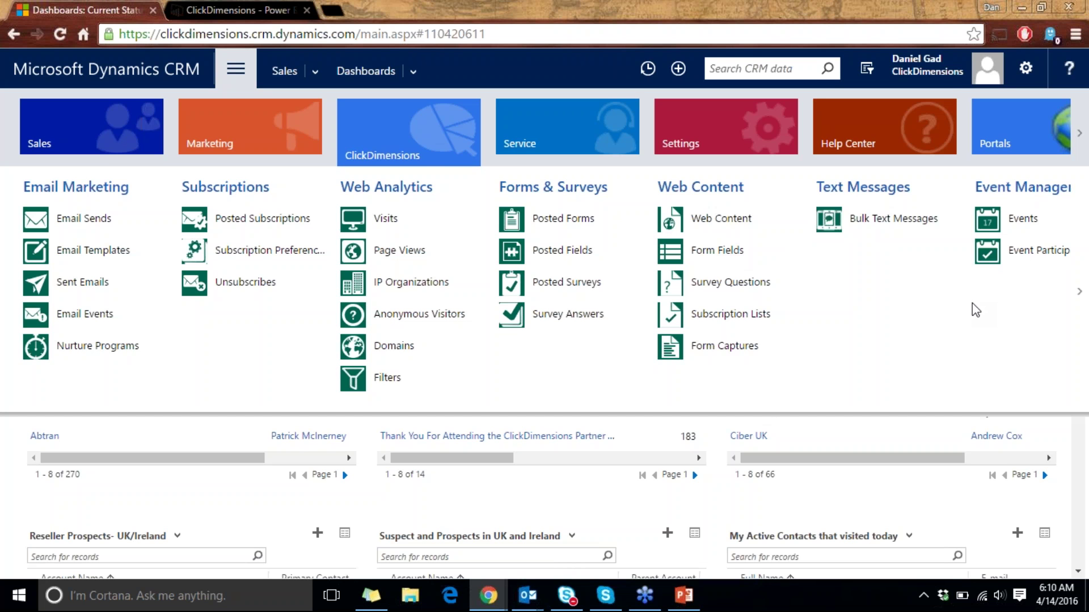
- Open the ClickDimensions email templates and search them by the template owner's first name with a leading wildcard
click(119, 247)
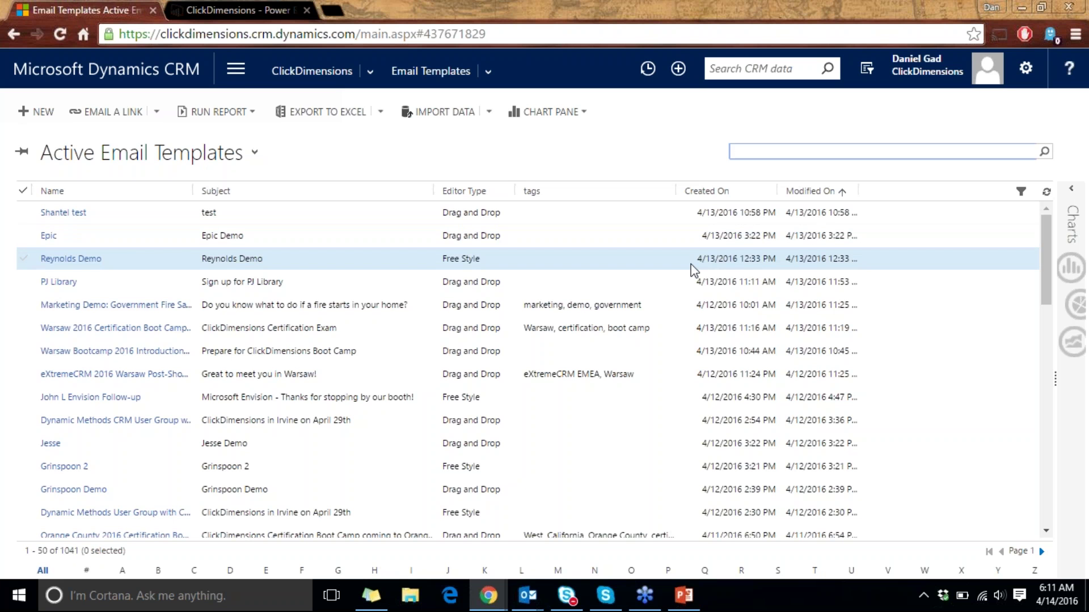
click(236, 68)
click(432, 142)
click(162, 255)
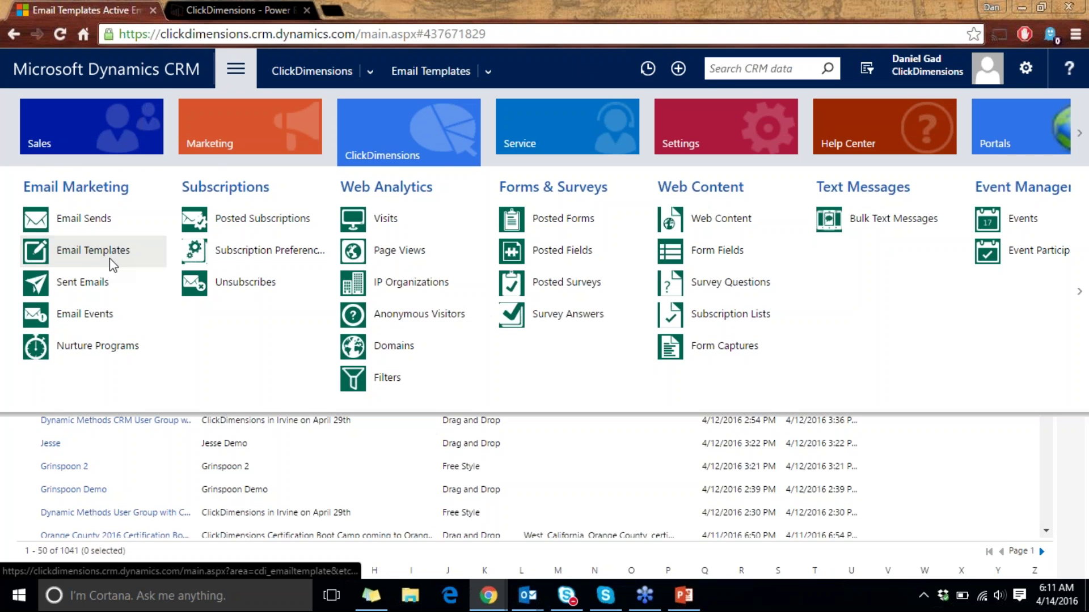
click(771, 153)
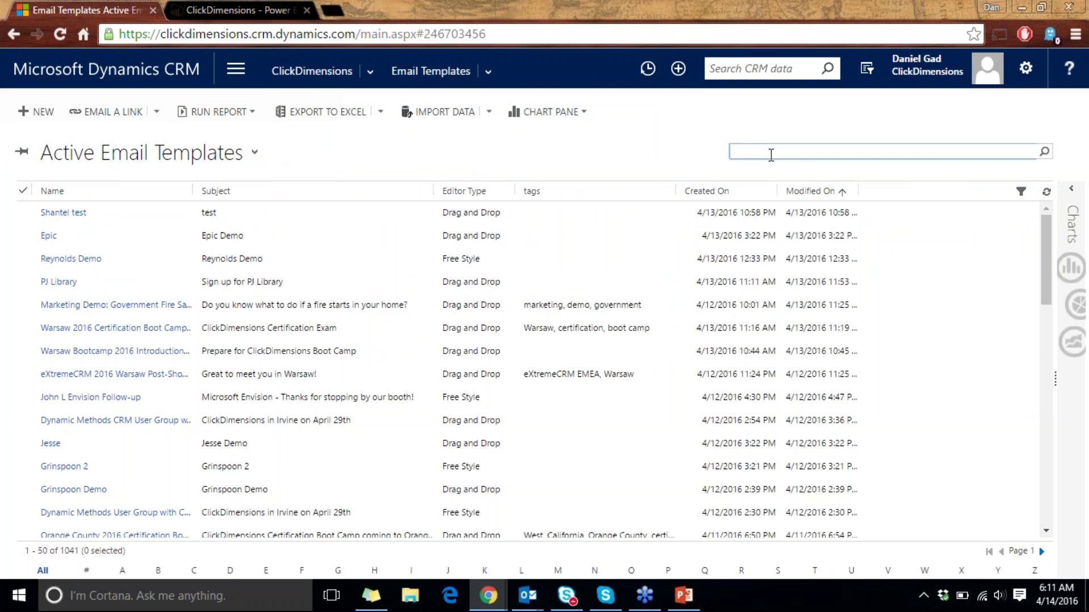
text(*dan)
key(Return)
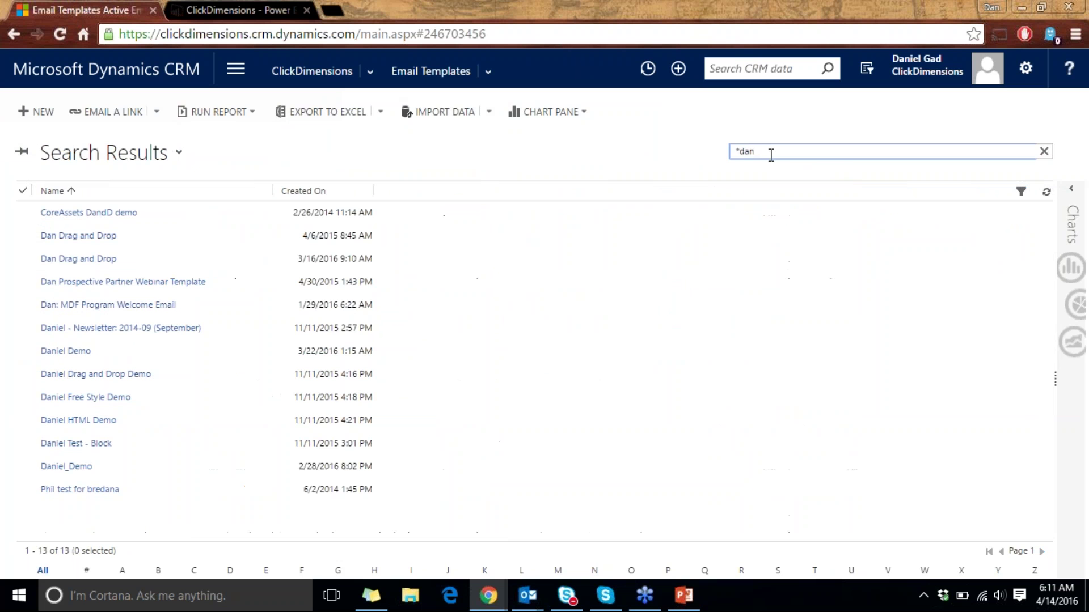
- Open the drag-and-drop template created 3/16/2016 in its maximized editor and browse the available layouts
click(74, 259)
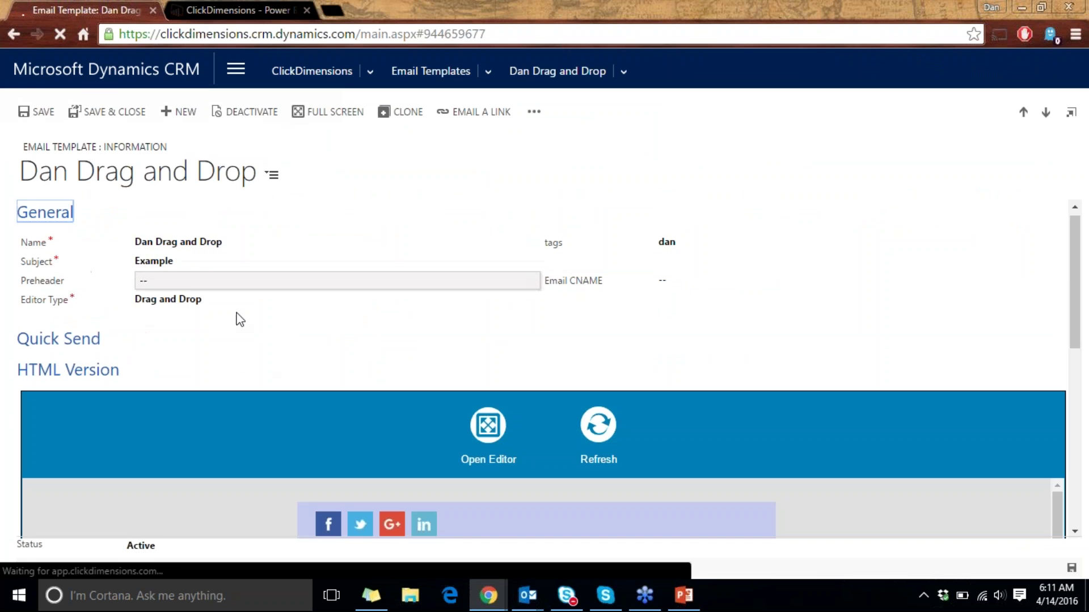
click(173, 298)
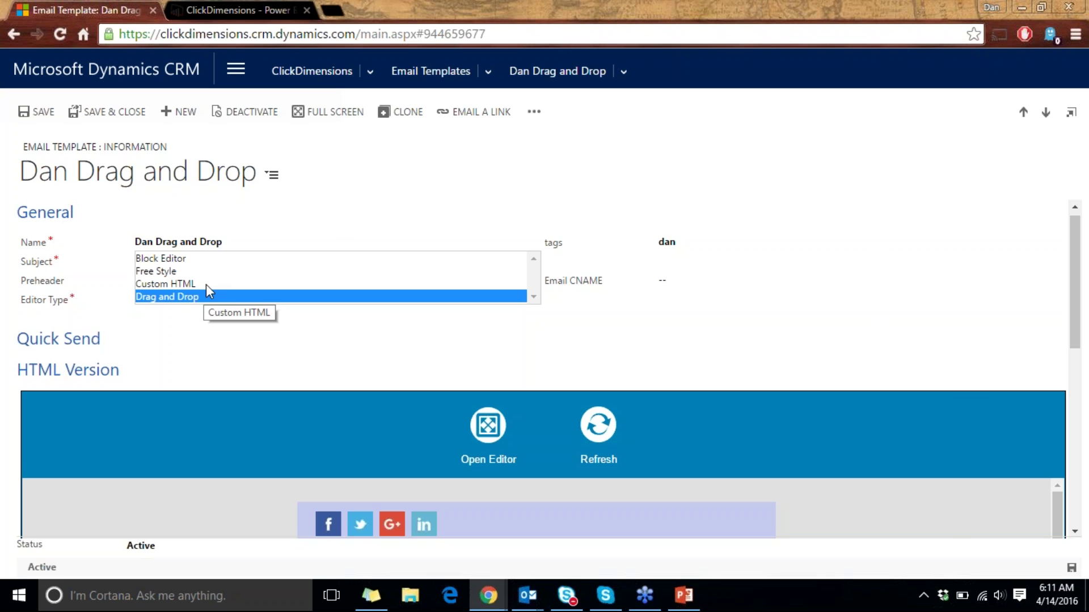
click(488, 426)
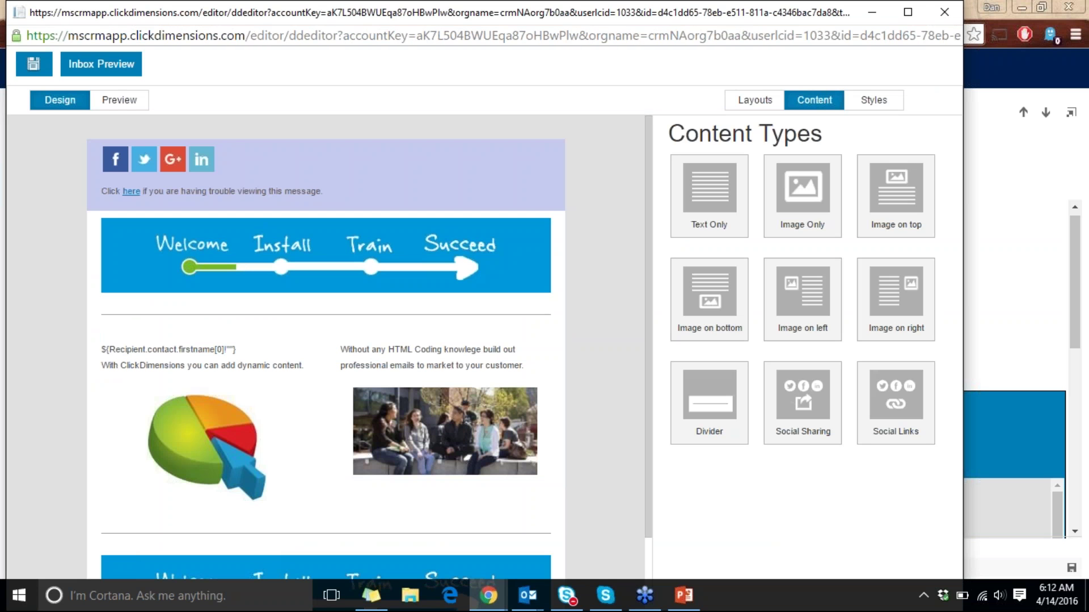
click(907, 12)
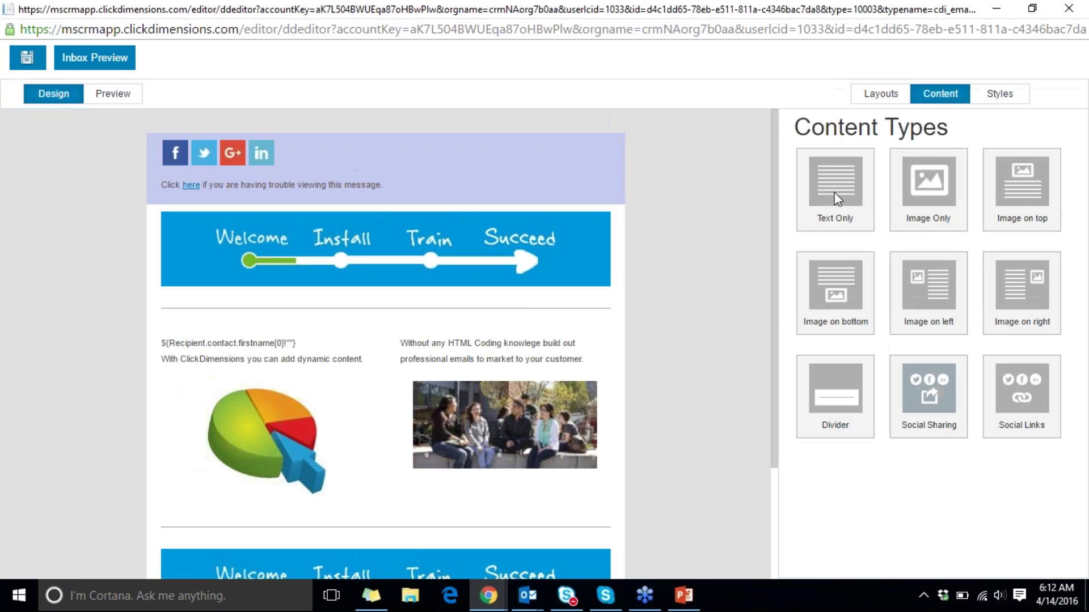
click(874, 73)
scroll(891, 217, down, 5)
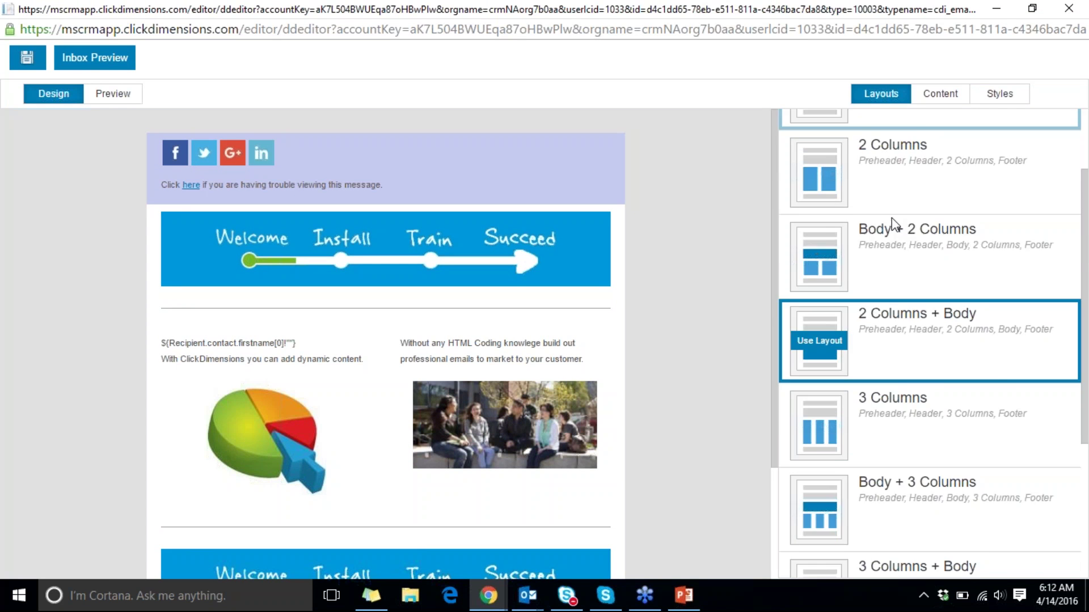
scroll(812, 239, up, 6)
- Replace the header banner with a new Image Only block showing 01-welcome6a62.png, the banner with the propeller cap
click(597, 249)
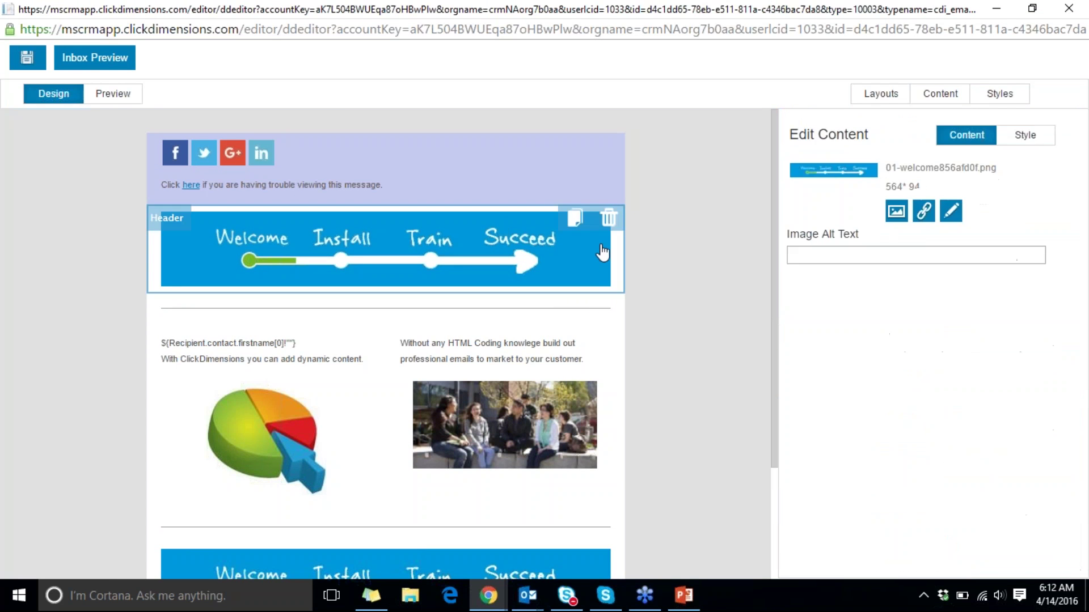
click(609, 217)
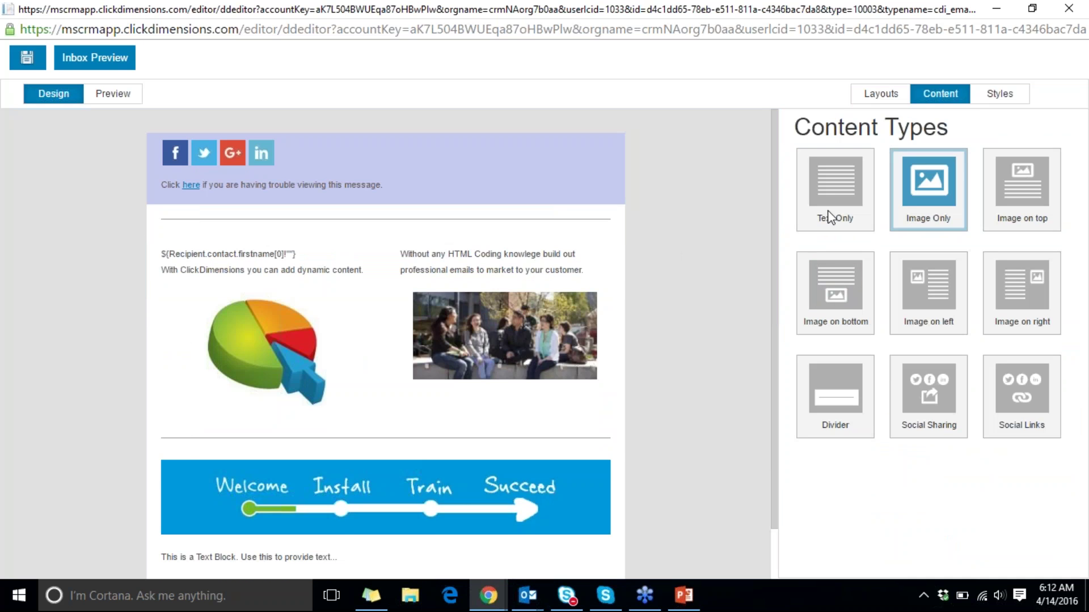
drag(924, 188, 482, 237)
click(493, 237)
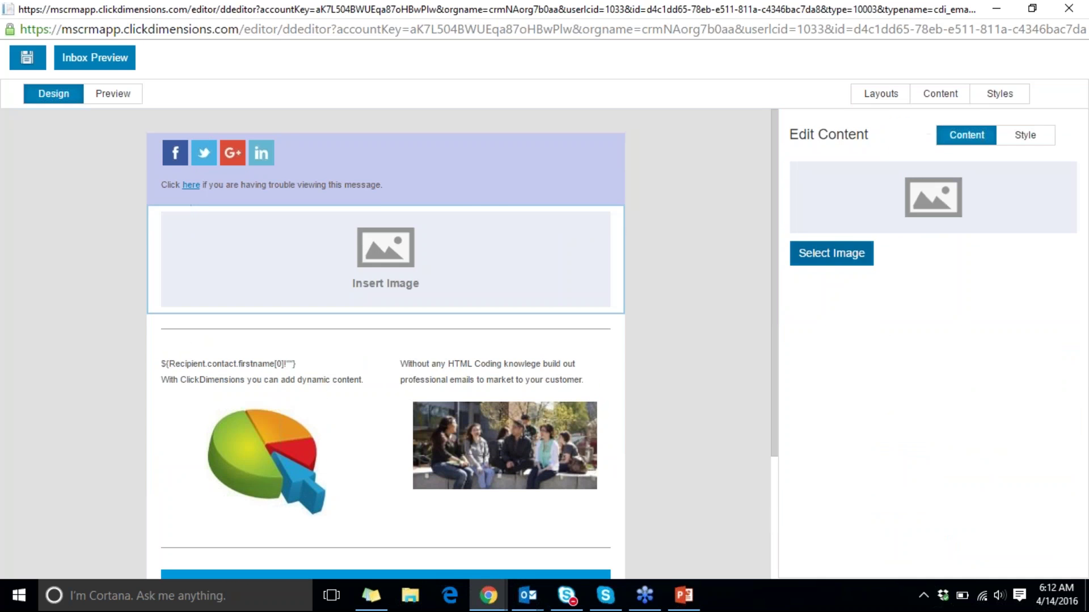
click(825, 262)
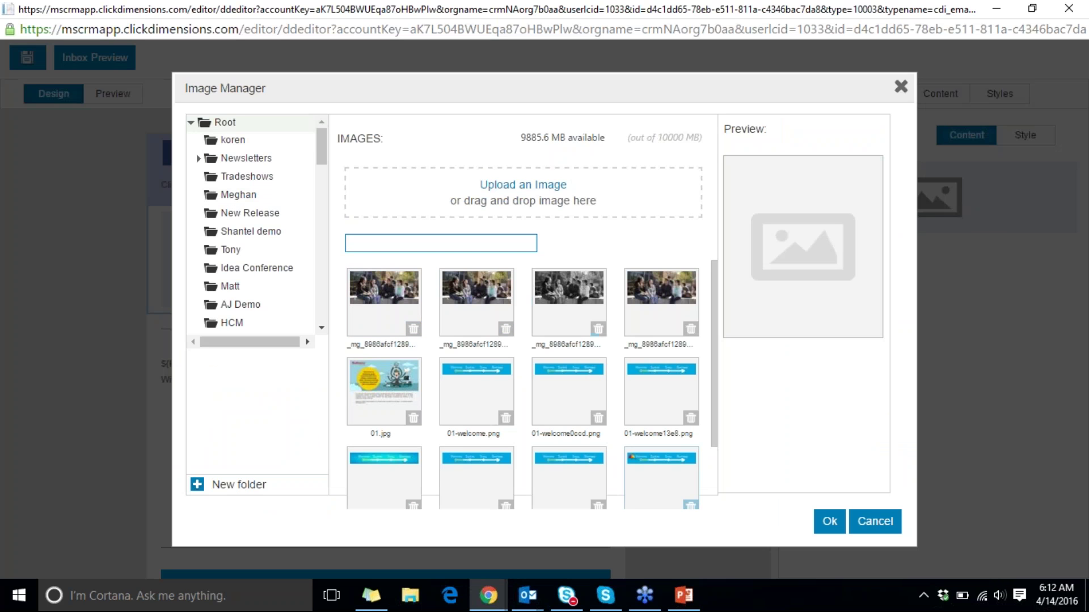
click(662, 477)
click(833, 522)
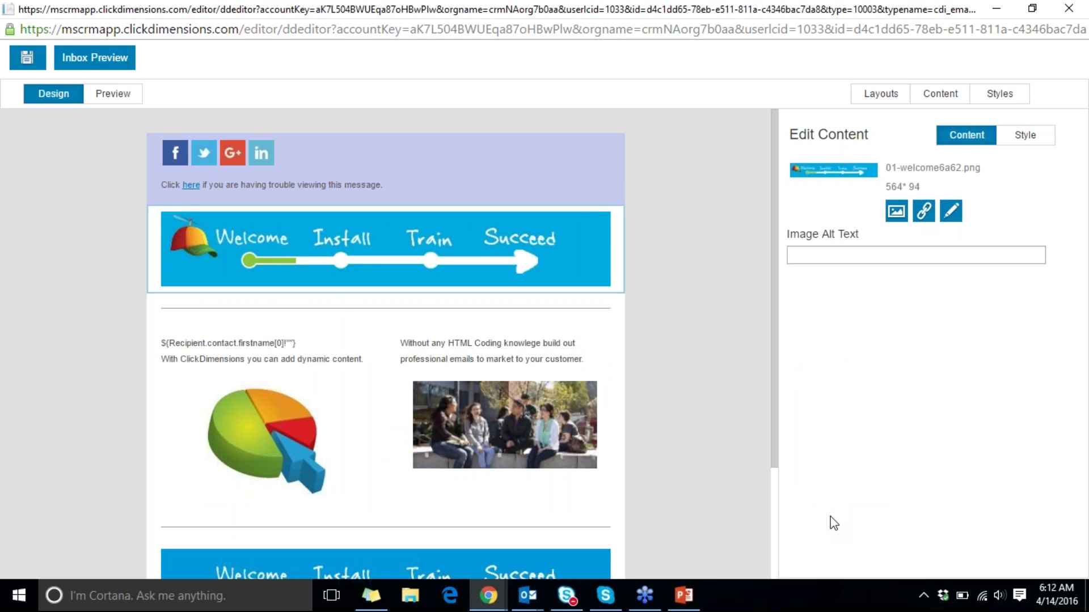
- Try the header banner below the group photo in the second column and return it to the header
drag(397, 236, 514, 513)
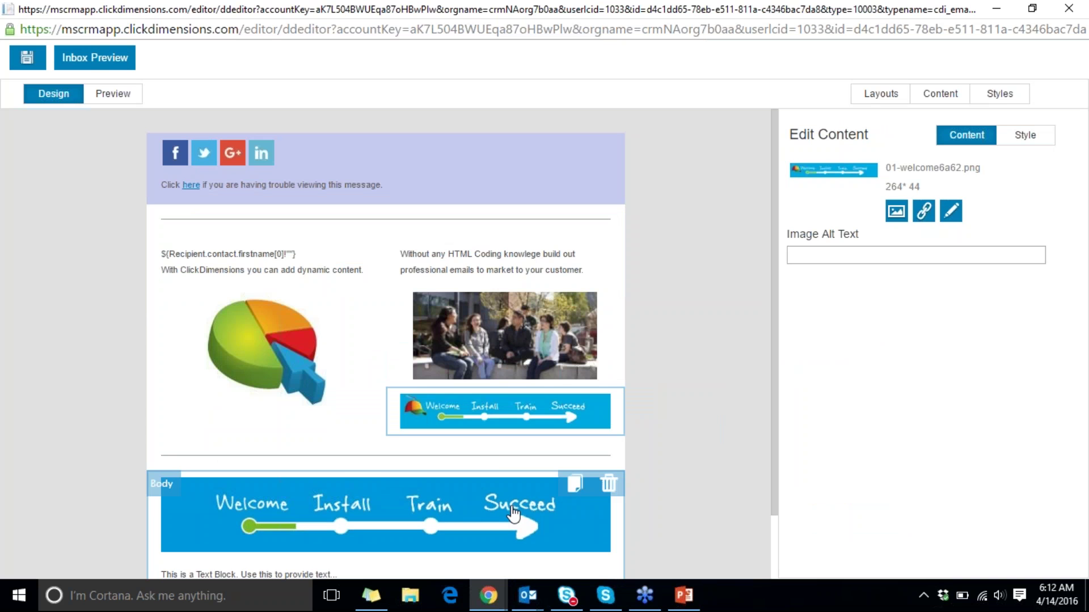
drag(493, 421, 359, 225)
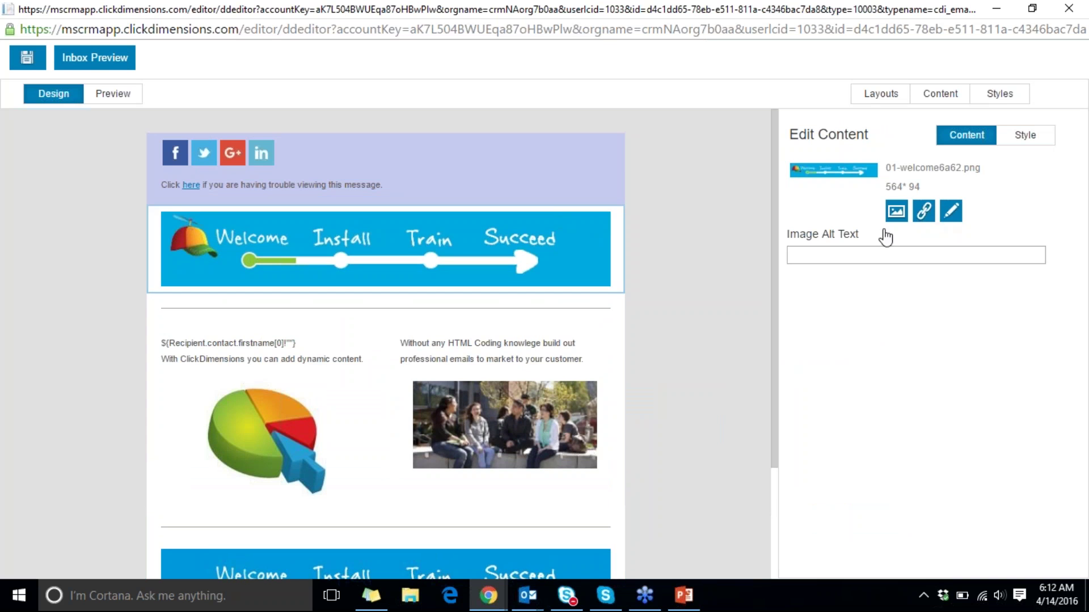
- Examine the link types available for the header banner, including the stored files, without inserting a link
click(923, 211)
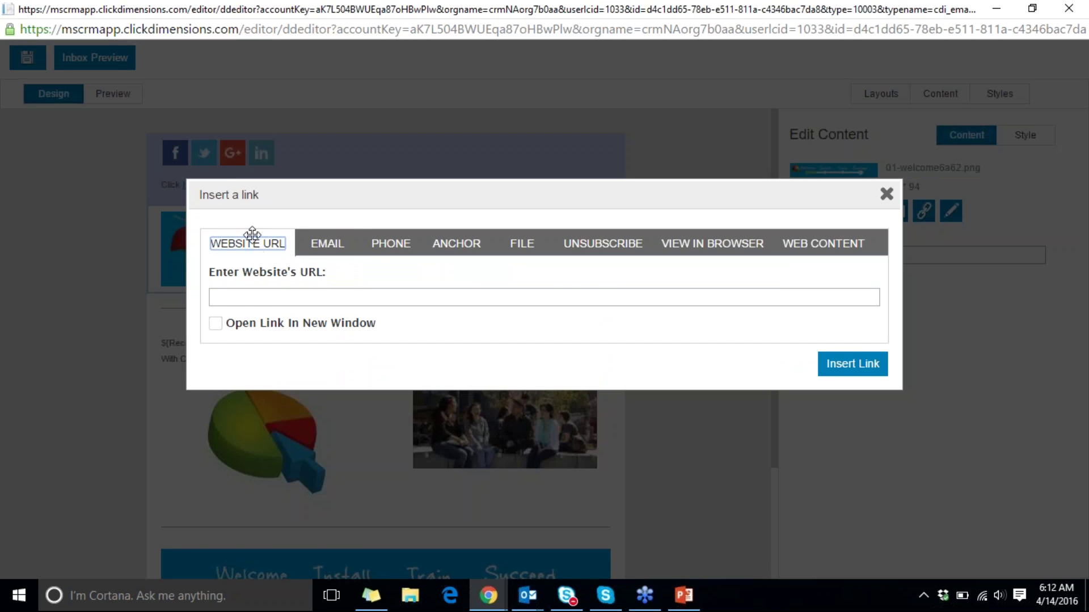
click(522, 244)
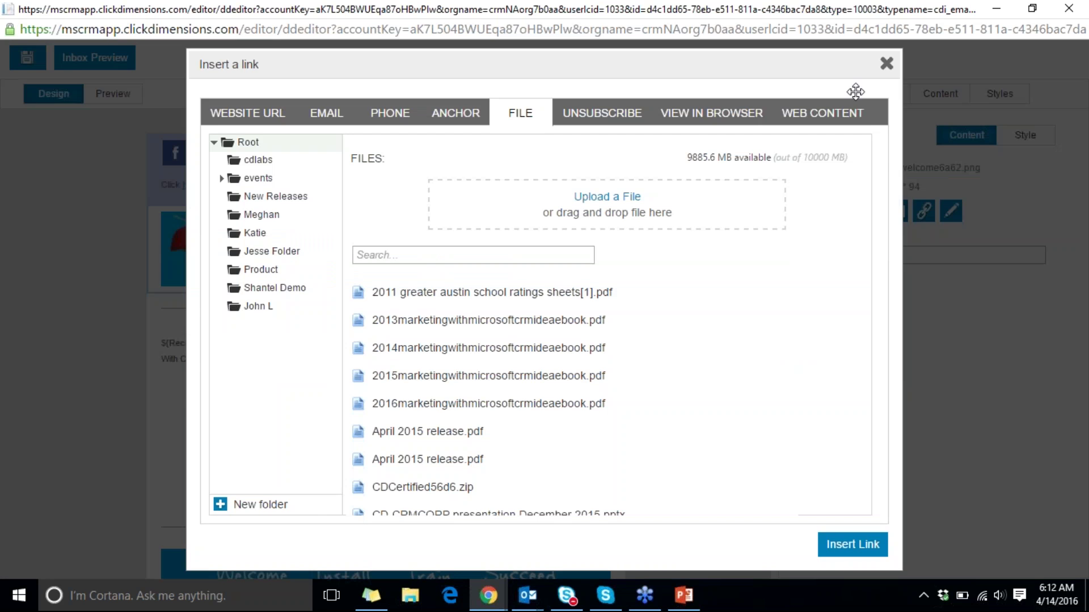
click(887, 64)
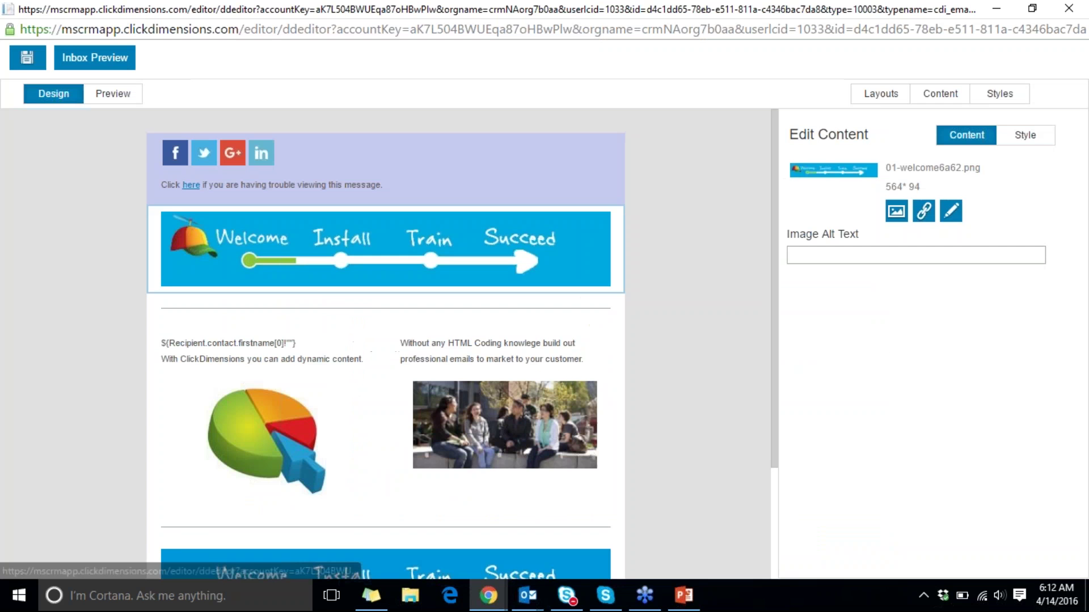
- Try resizing the header banner to a height of 50 with locked proportions in the photo editor, and discard the edit
click(942, 217)
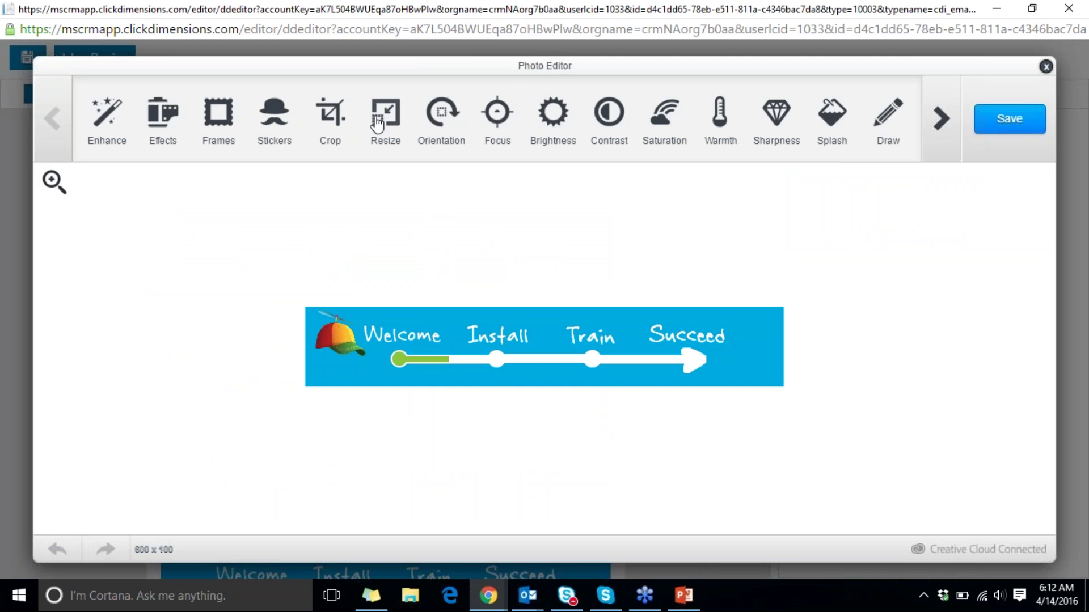
click(377, 122)
click(634, 117)
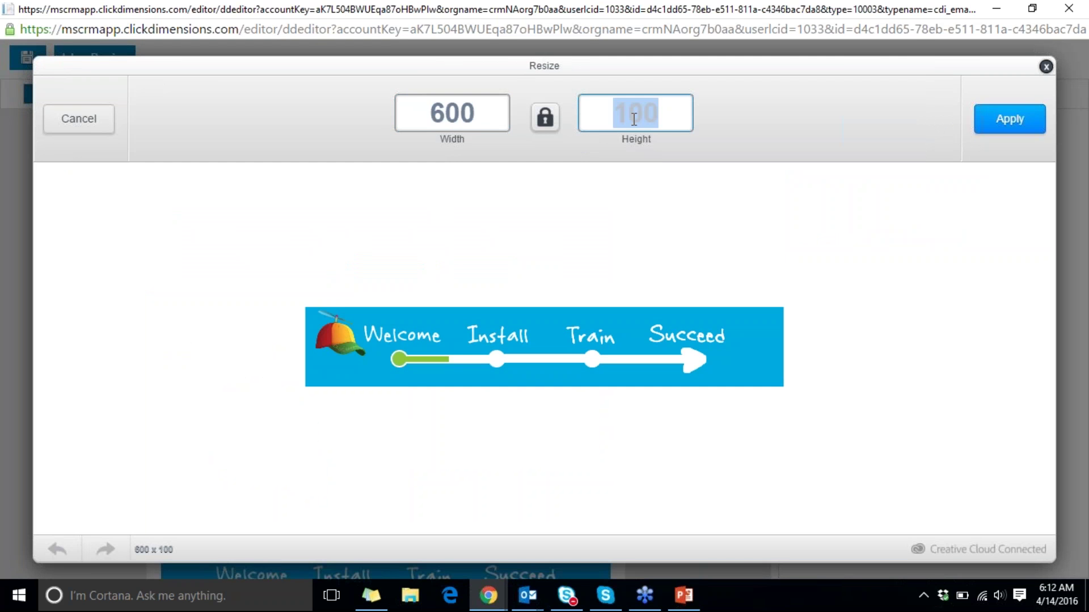
text(50)
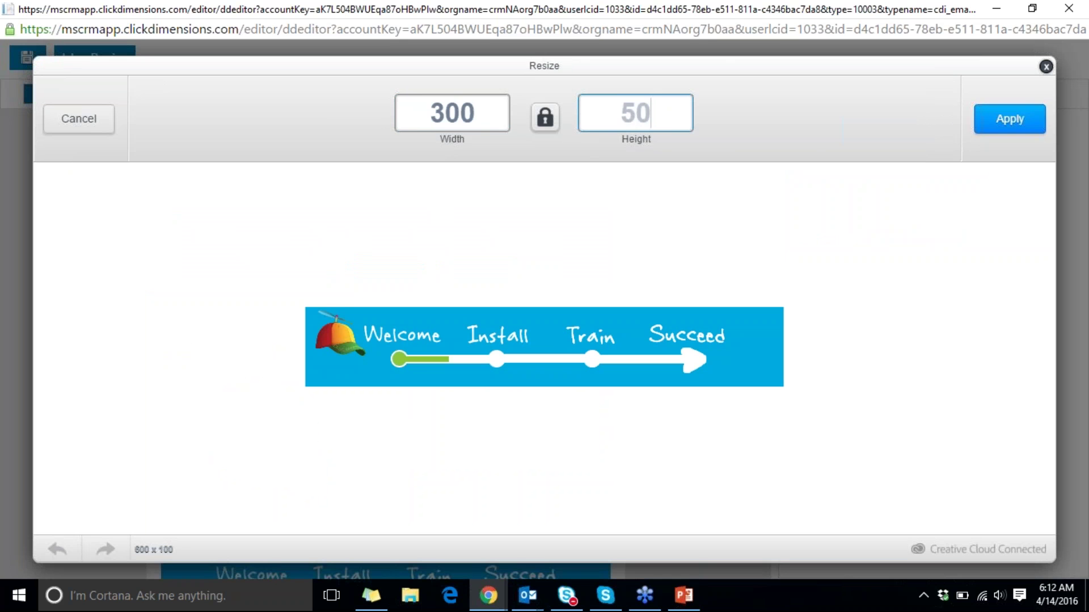
click(1033, 129)
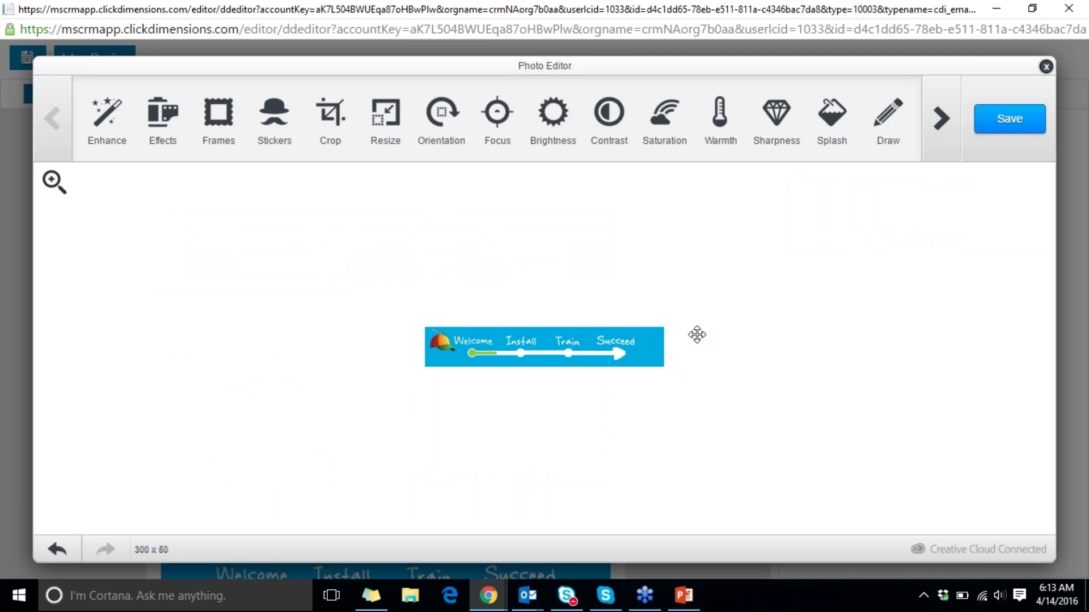
click(1045, 69)
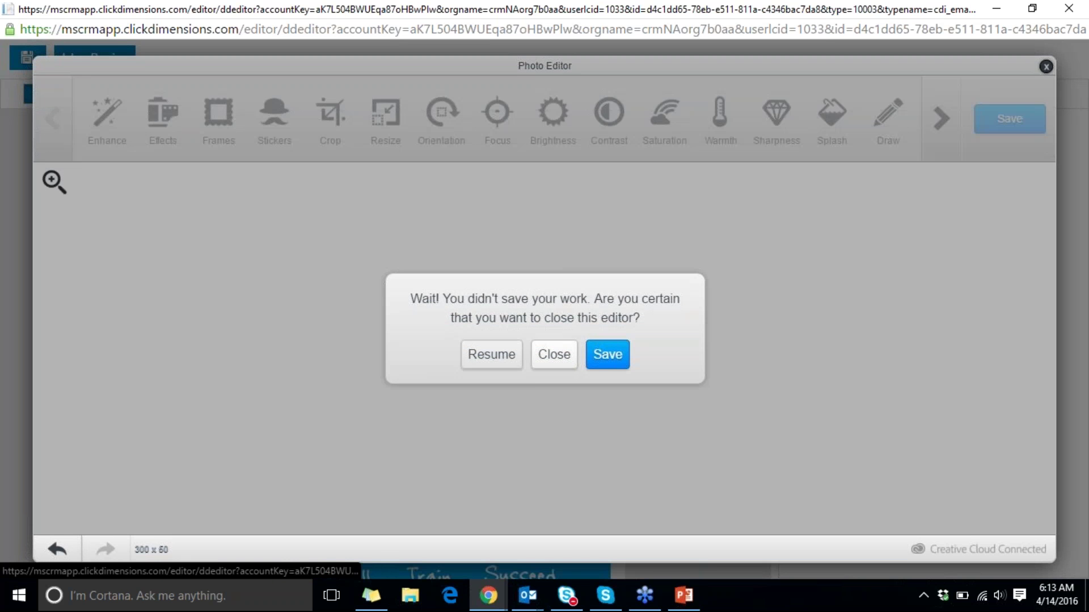
click(554, 355)
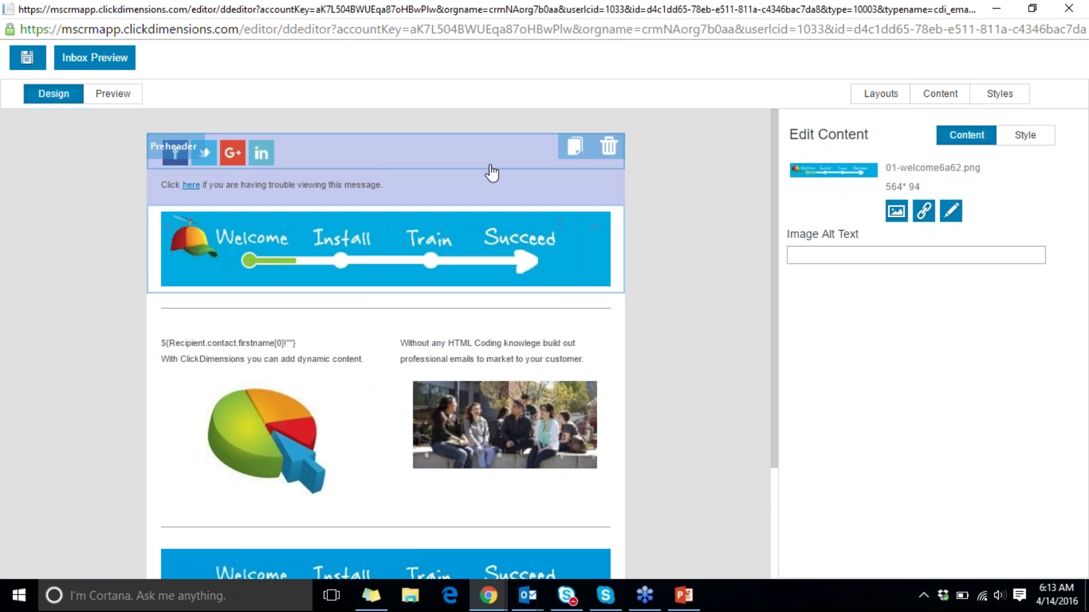
- Replace the preheader's social sharing block with a Social Links block and review its link address fields
click(460, 145)
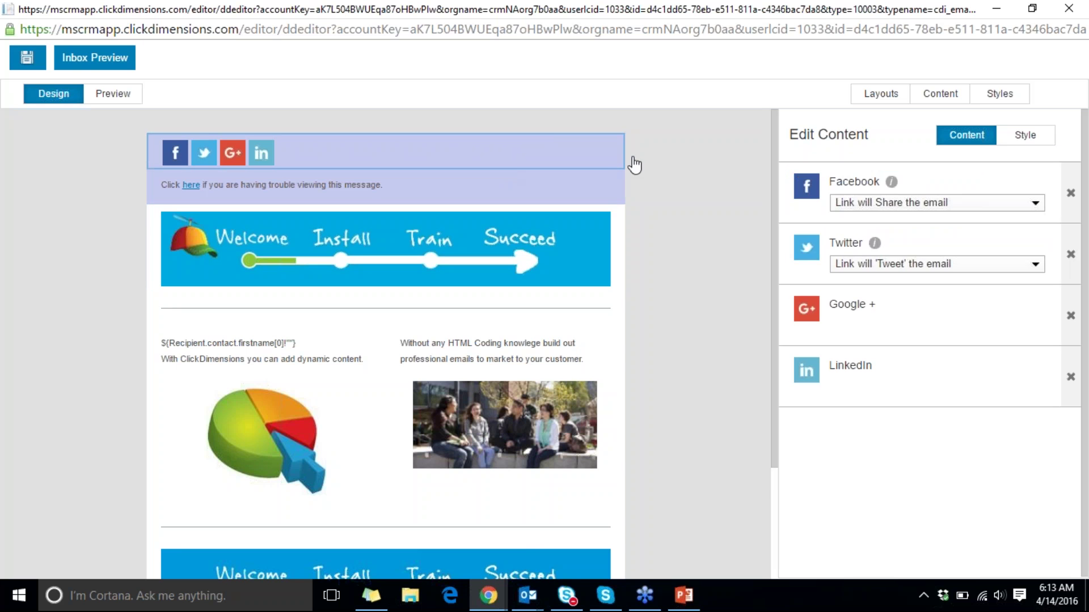
click(609, 149)
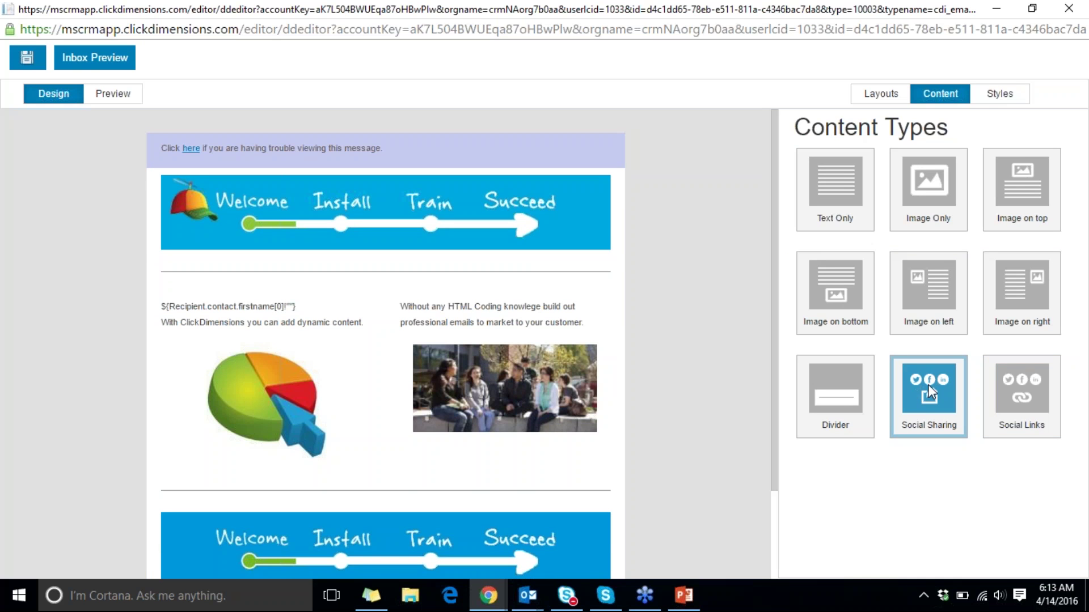
drag(1033, 389, 352, 142)
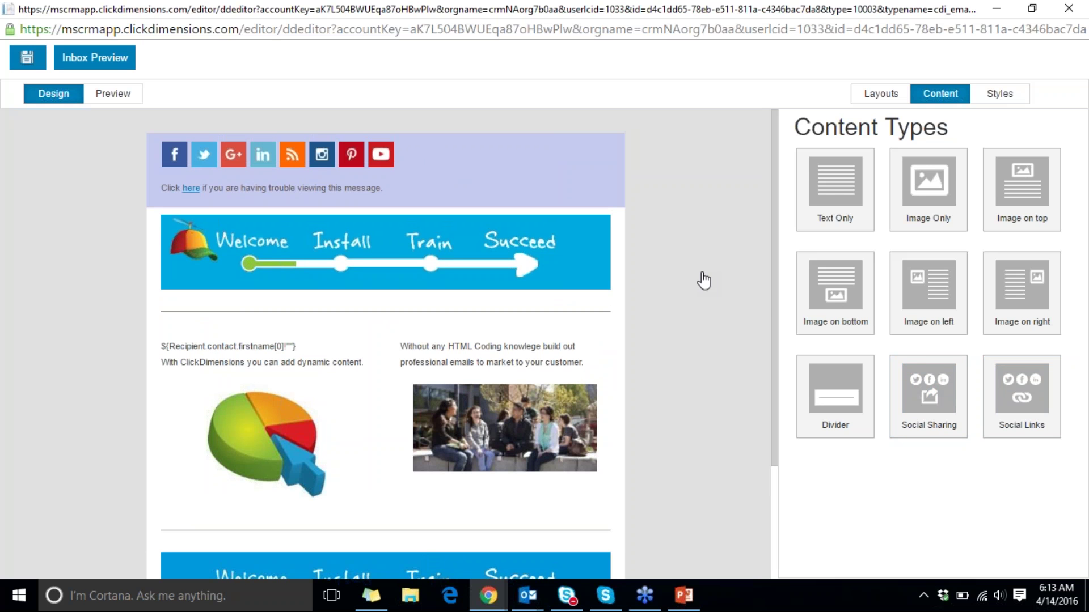
click(454, 152)
scroll(931, 262, down, 1)
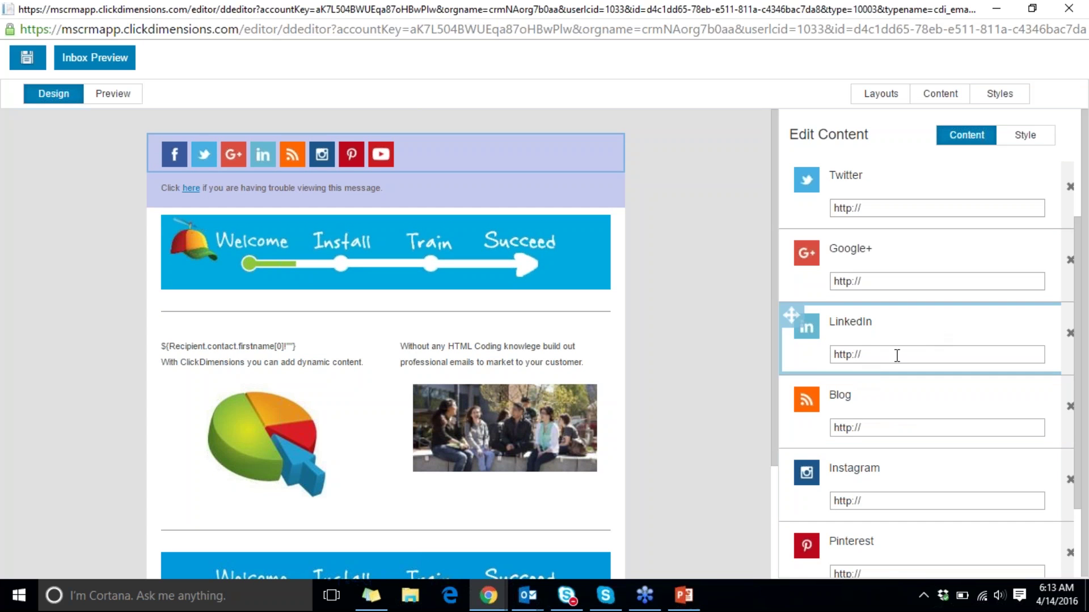
scroll(921, 187, down, 2)
- Center the preheader's social link icons and give them a round shape
click(1025, 137)
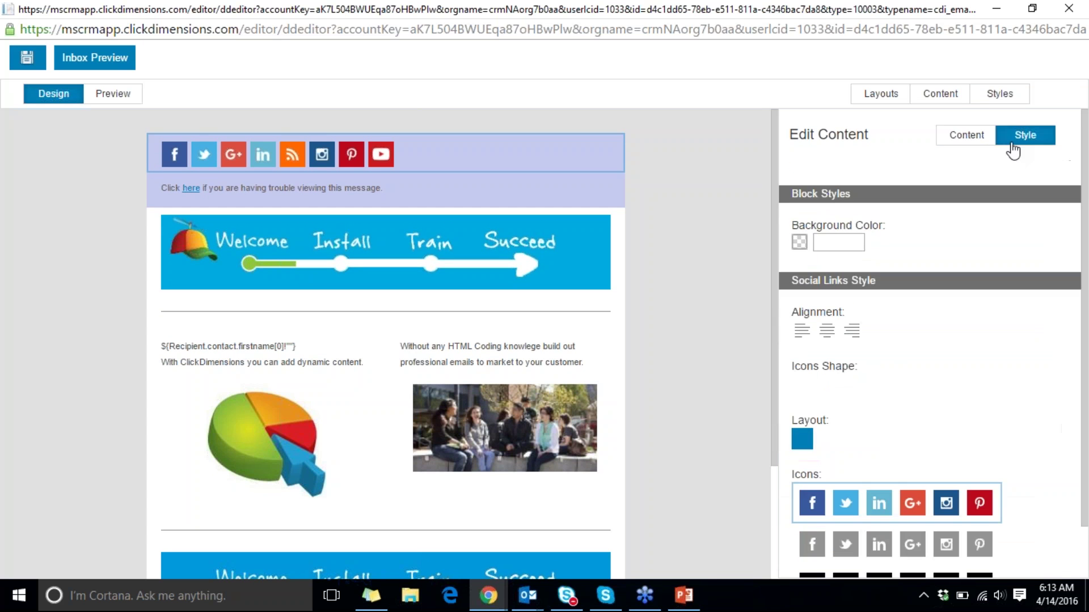
scroll(876, 332, down, 1)
click(827, 250)
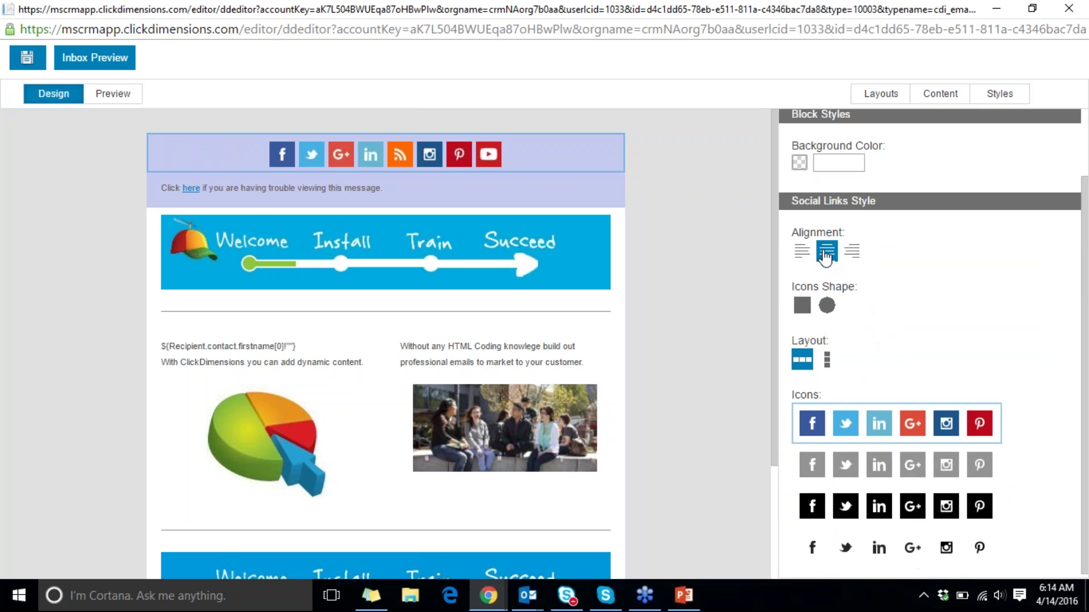
click(827, 306)
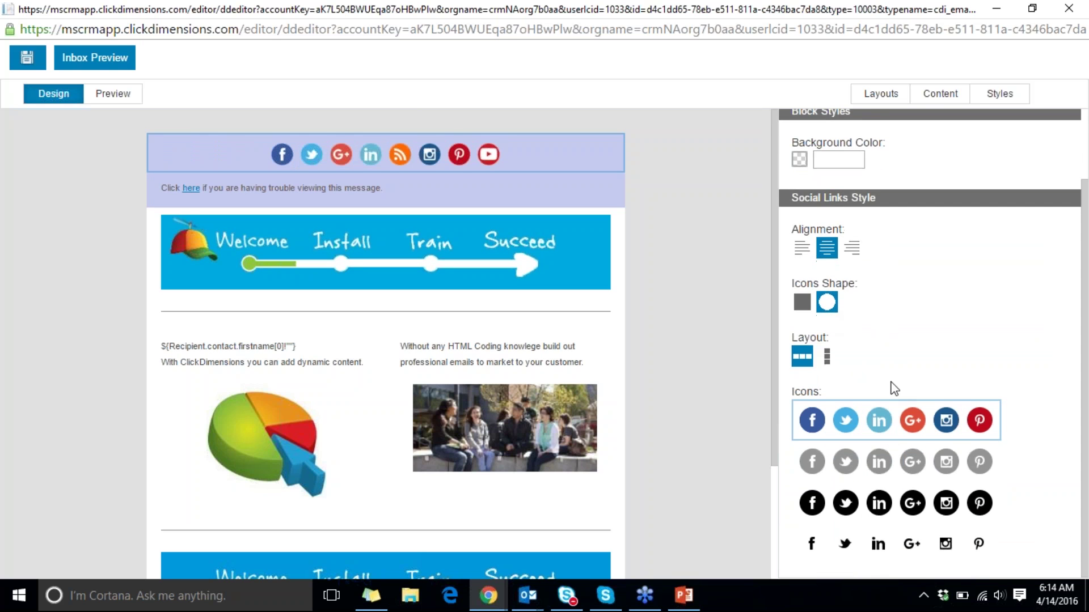
scroll(890, 384, down, 1)
- Open the link settings for the word "here" in the unsubscribe text at the end of the email
scroll(624, 363, down, 3)
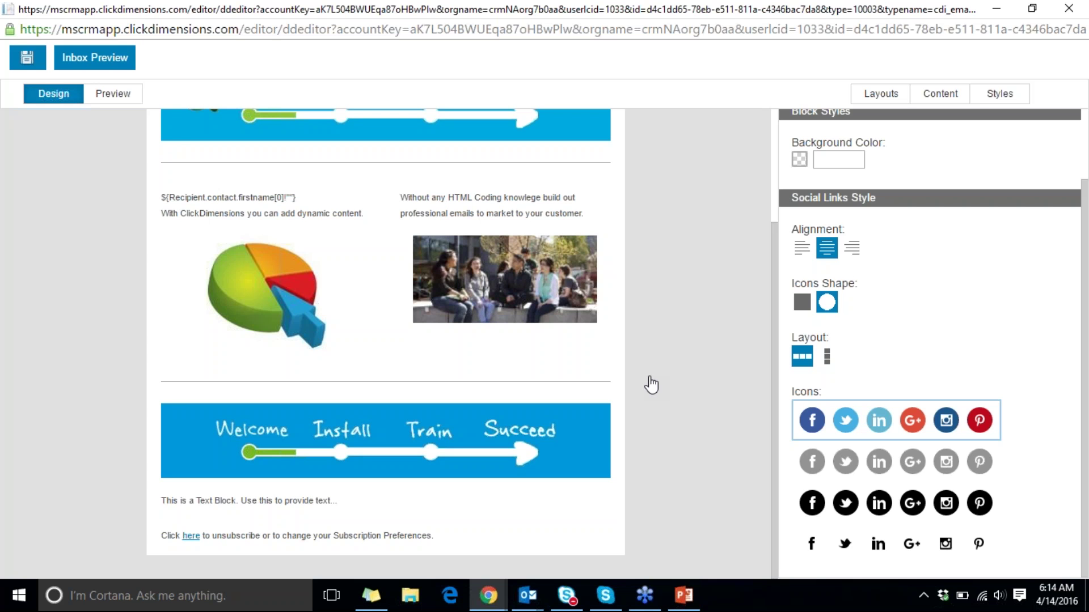
click(424, 543)
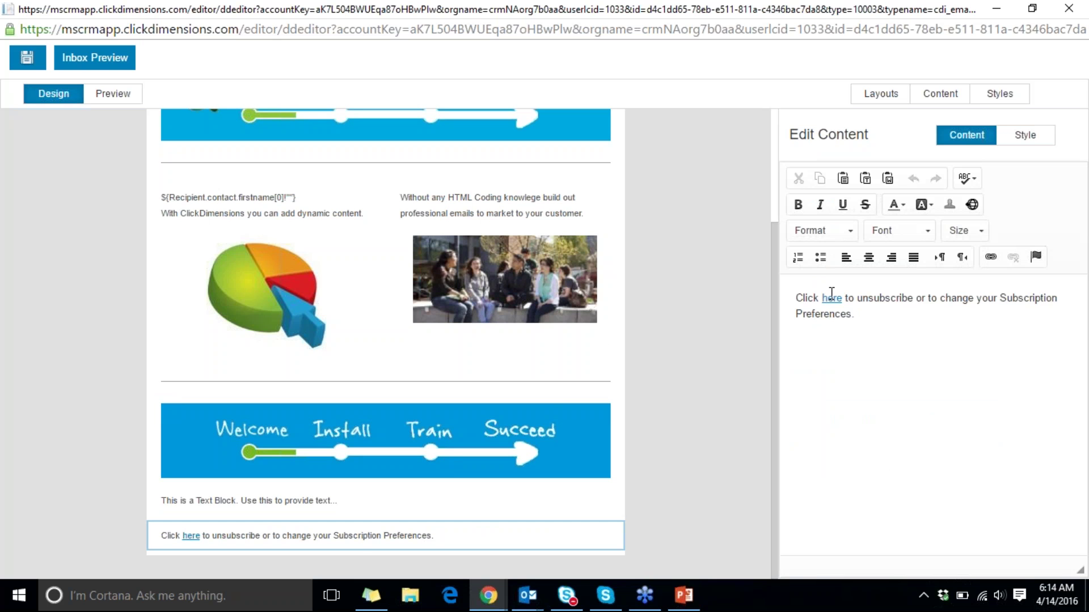
right_click(832, 295)
click(866, 324)
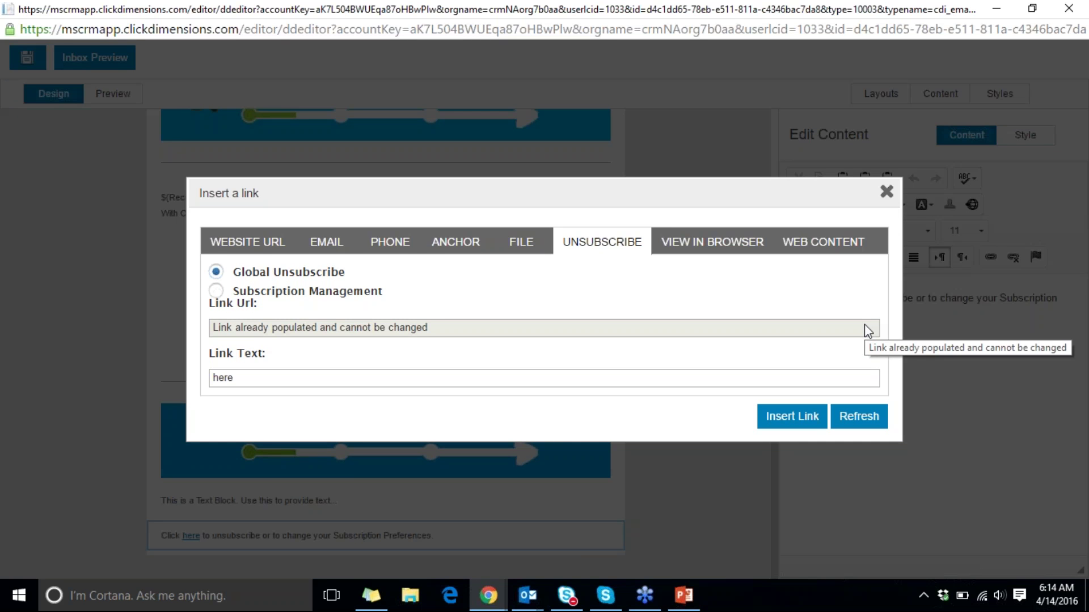
- Review the Subscription Management options for the unsubscribe link, and close the link settings without inserting a link
click(216, 291)
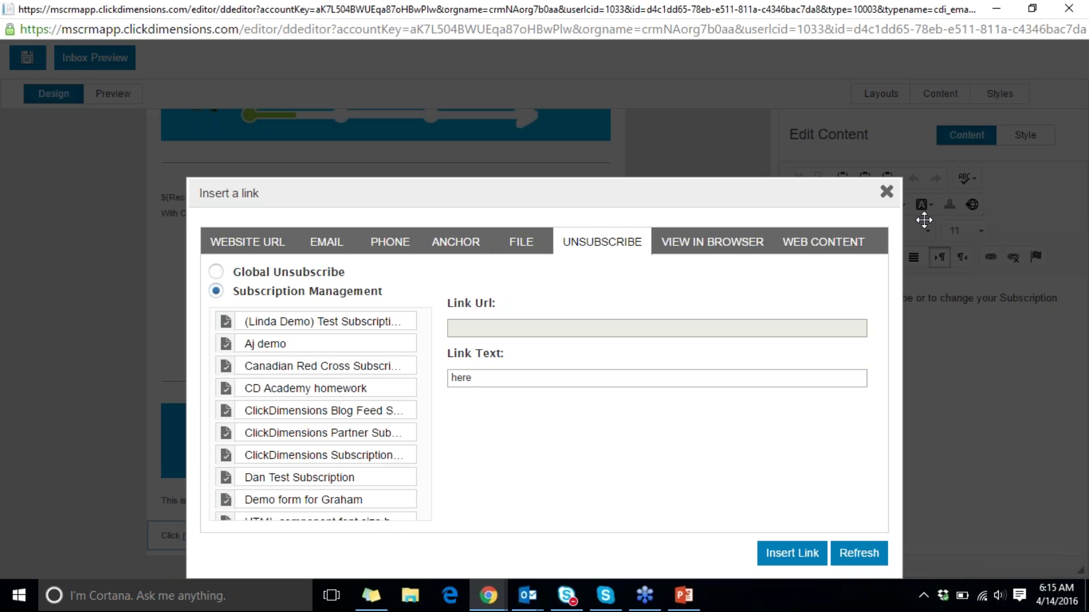
click(886, 193)
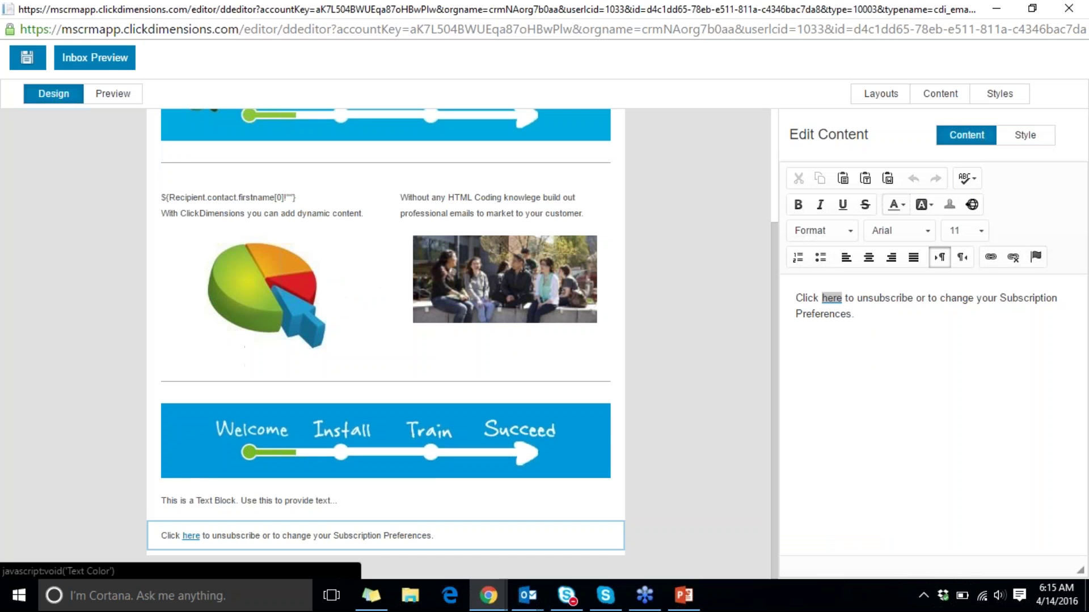
- Delete the recipient first-name code from the text above the pie chart image
click(296, 203)
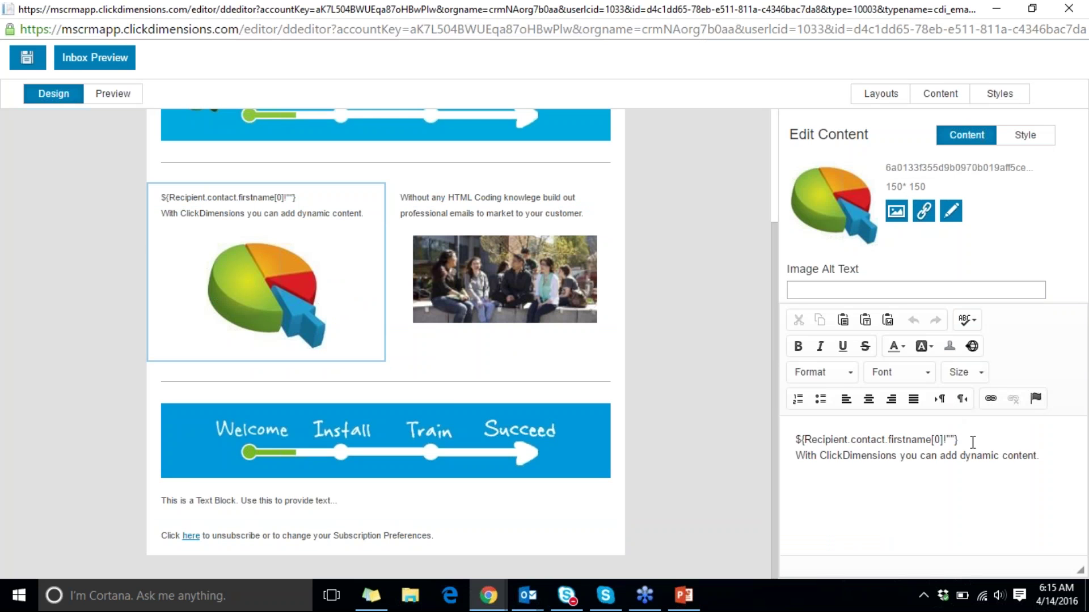
drag(958, 440, 793, 424)
key(Delete)
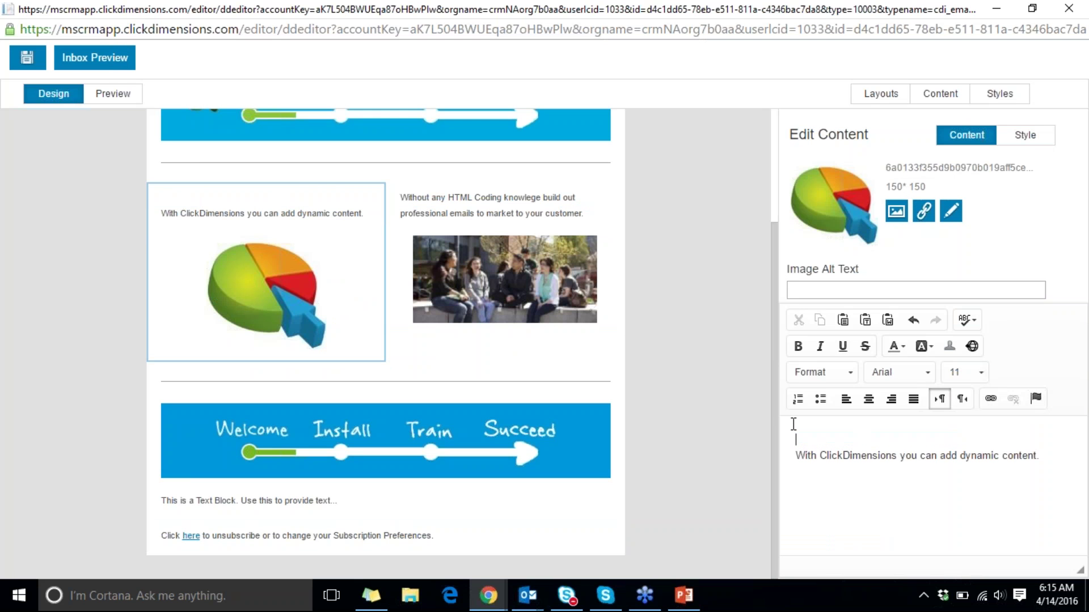
- Insert the Contact field First Name as a personalization on the empty first line above the pie chart image
click(949, 347)
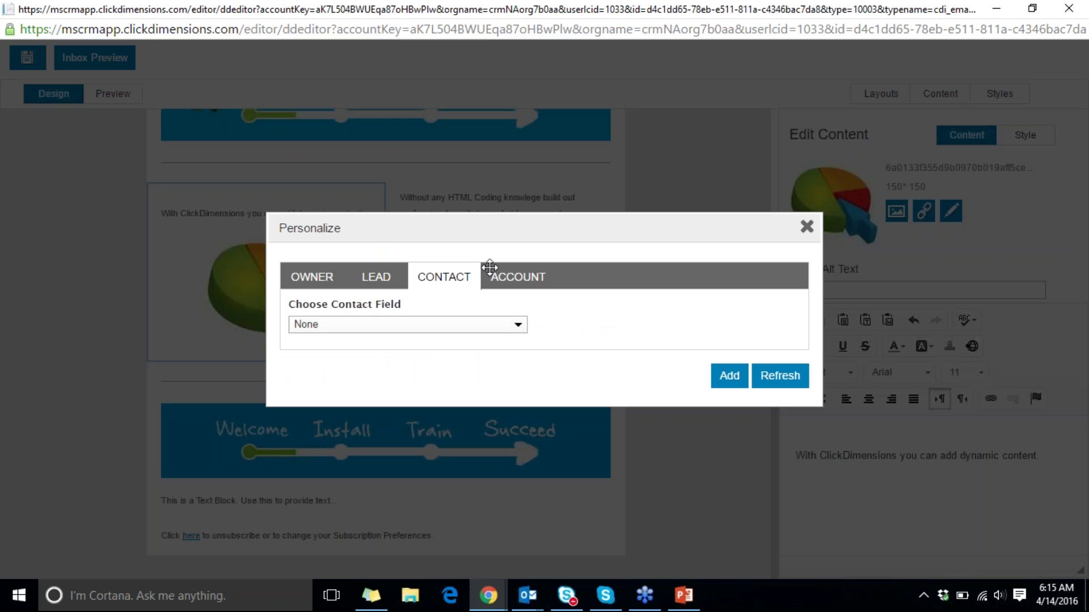
click(478, 331)
scroll(515, 421, down, 5)
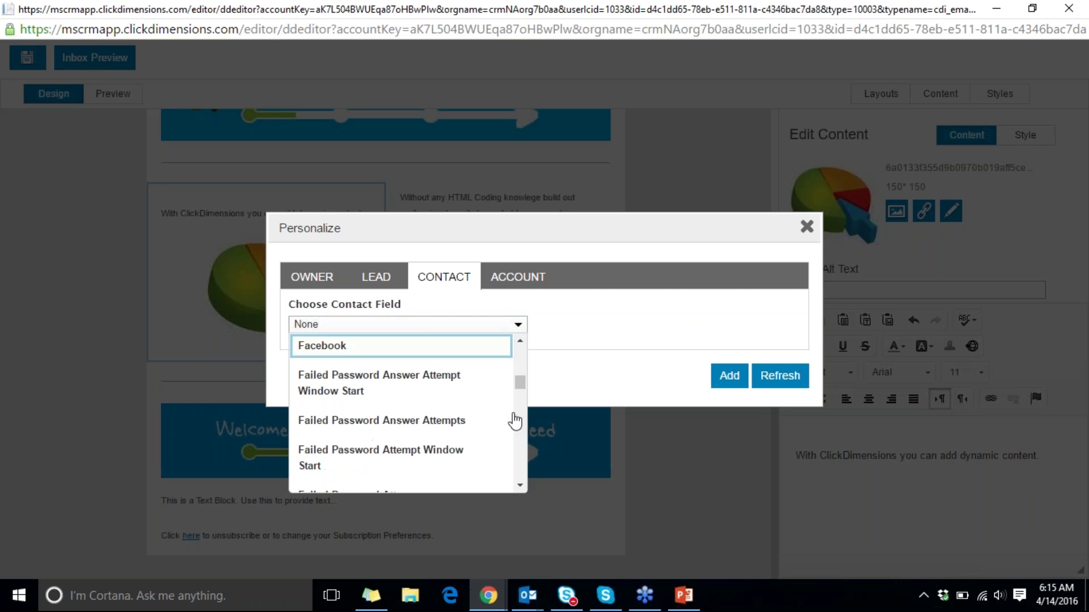
scroll(474, 425, down, 2)
click(346, 480)
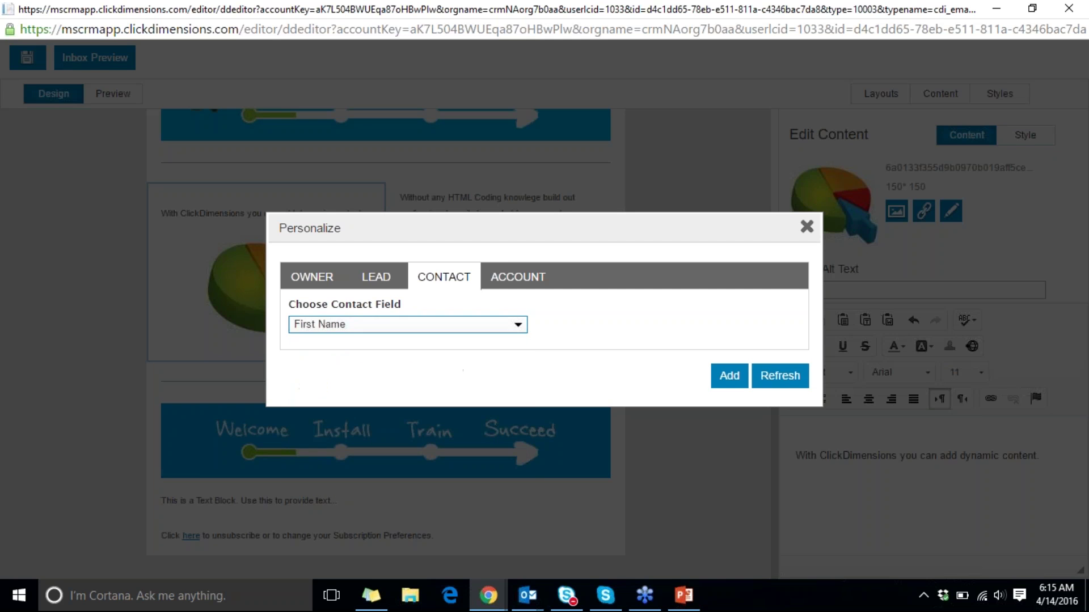
click(728, 375)
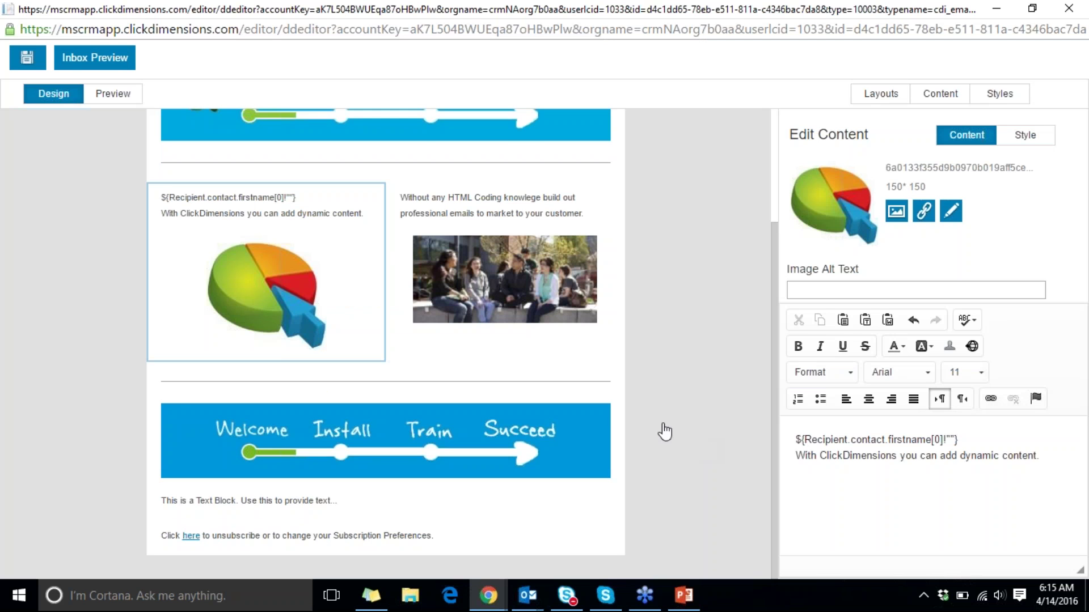
- Preview the email in its desktop and mobile phone layouts
click(103, 96)
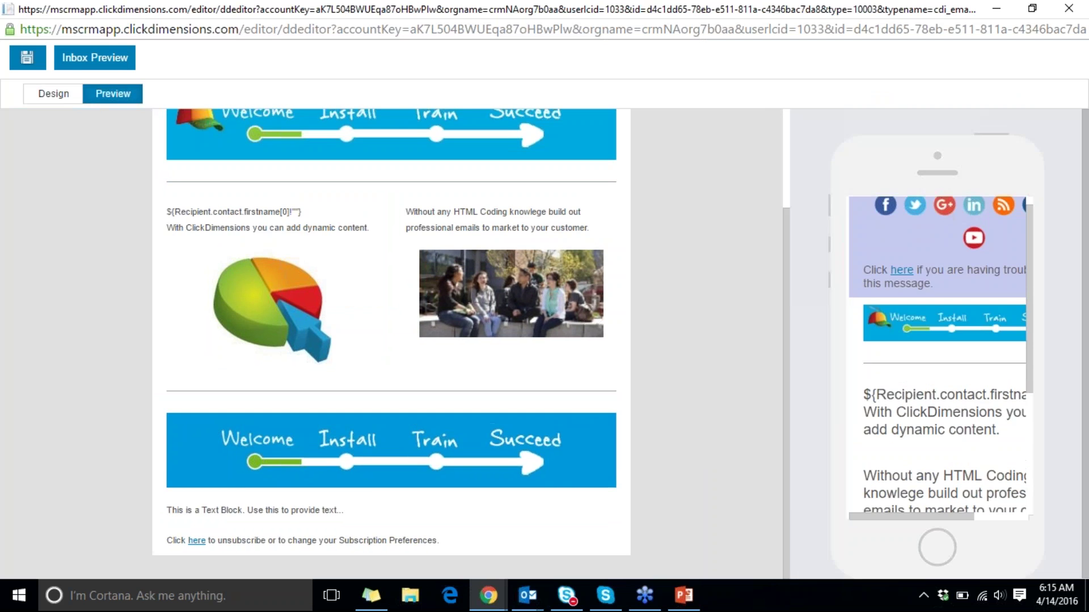
scroll(851, 357, down, 8)
- Open the Inbox Preview results and examine how the email renders in desktop, mobile and web-based email clients
click(95, 58)
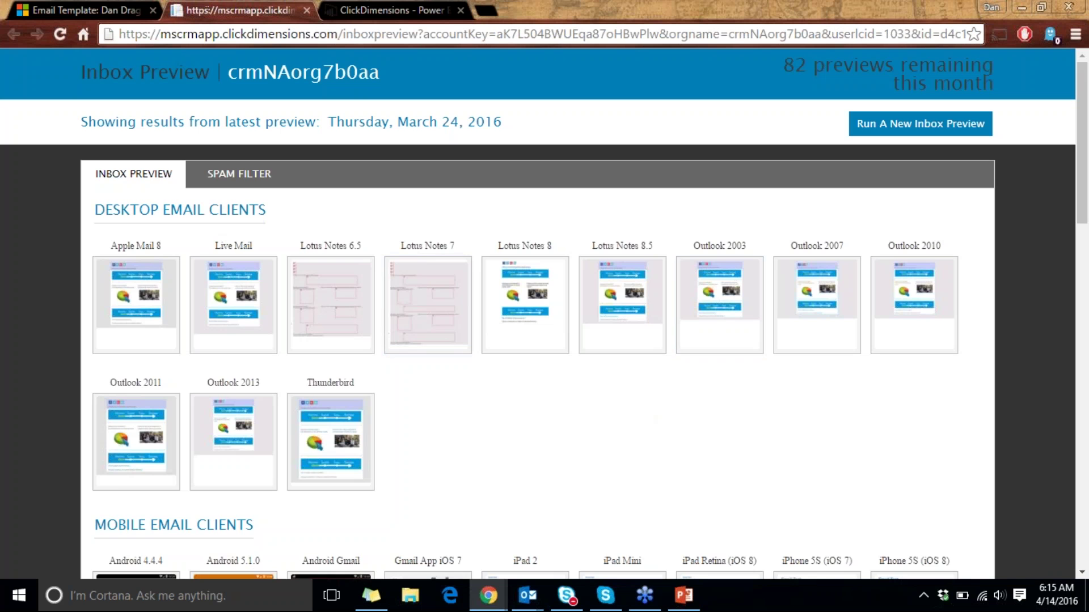
scroll(287, 262, down, 5)
scroll(318, 306, down, 5)
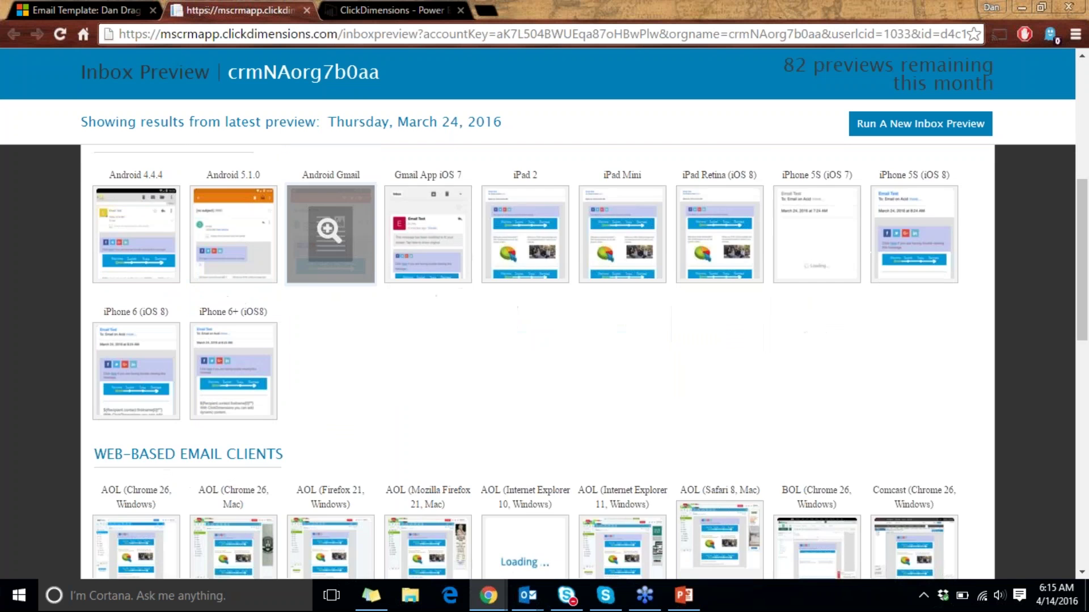
scroll(368, 312, down, 3)
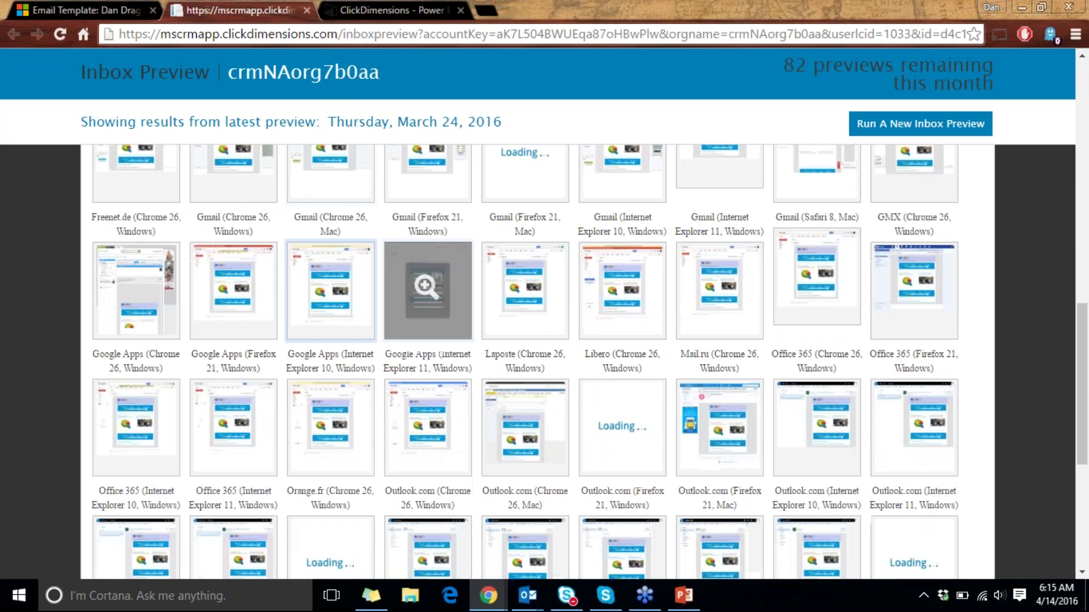
scroll(426, 341, up, 6)
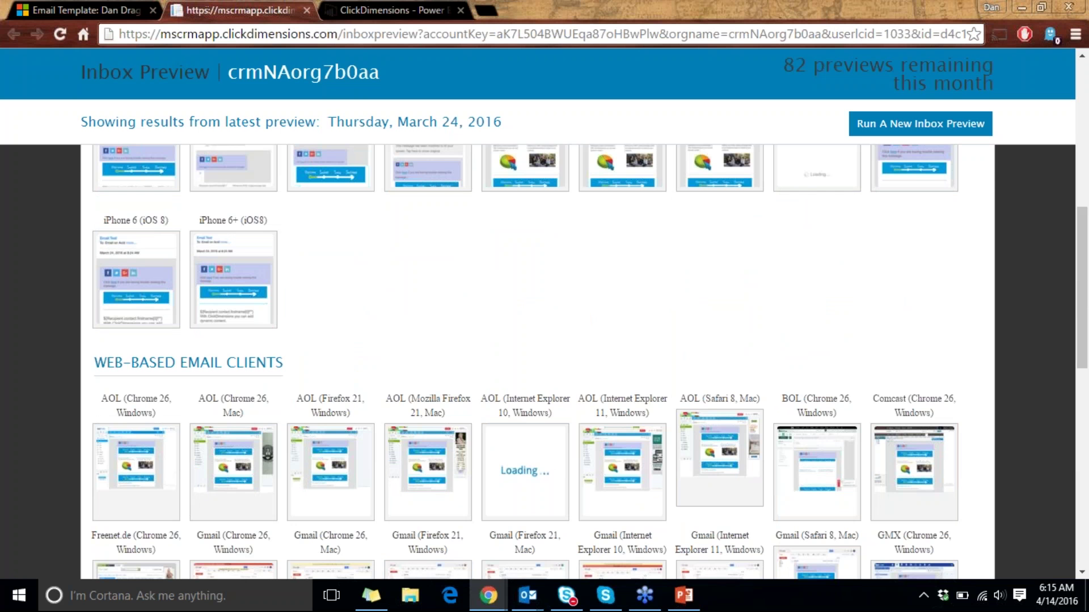
scroll(403, 412, up, 1)
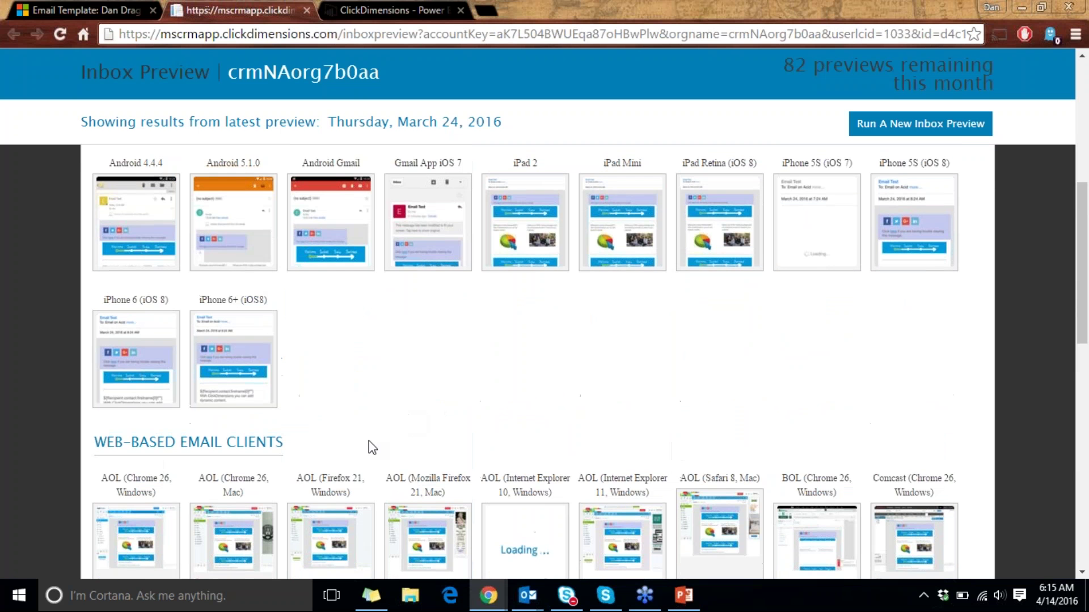
scroll(331, 301, up, 1)
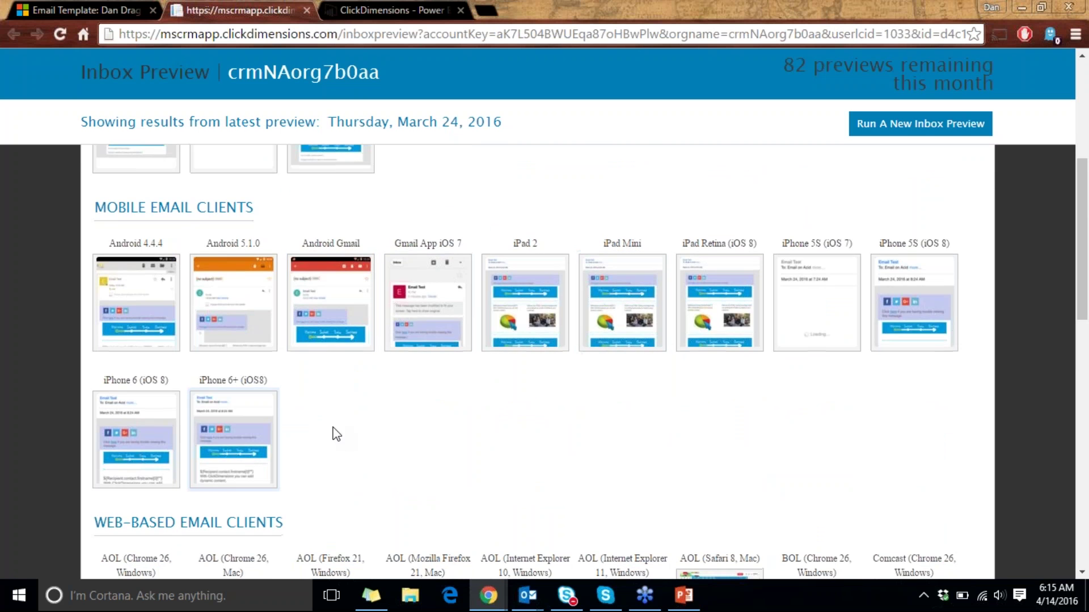
scroll(333, 433, up, 3)
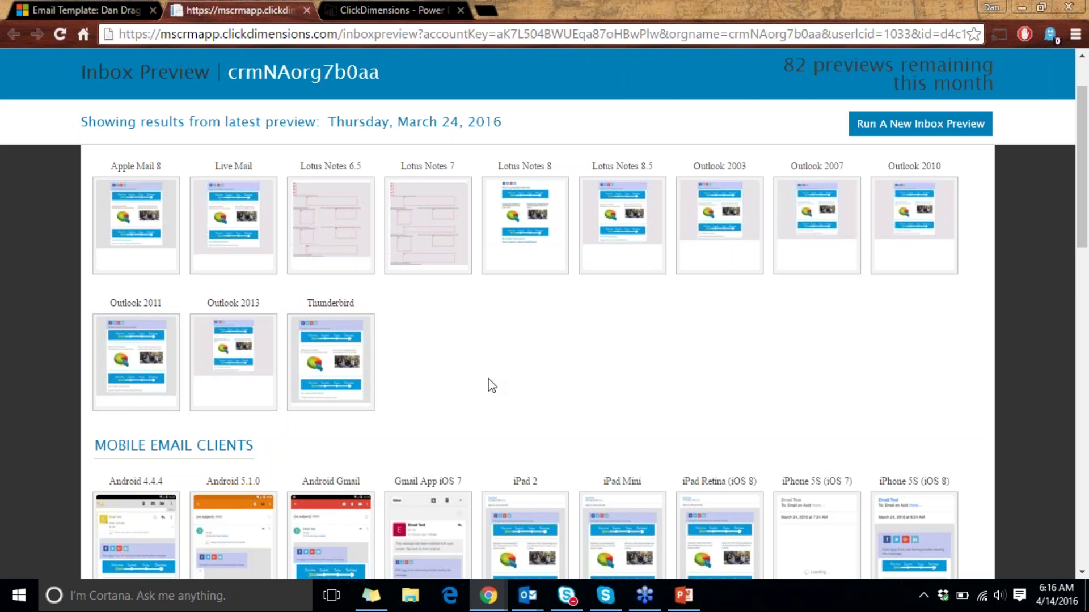
scroll(492, 386, down, 3)
scroll(425, 376, up, 4)
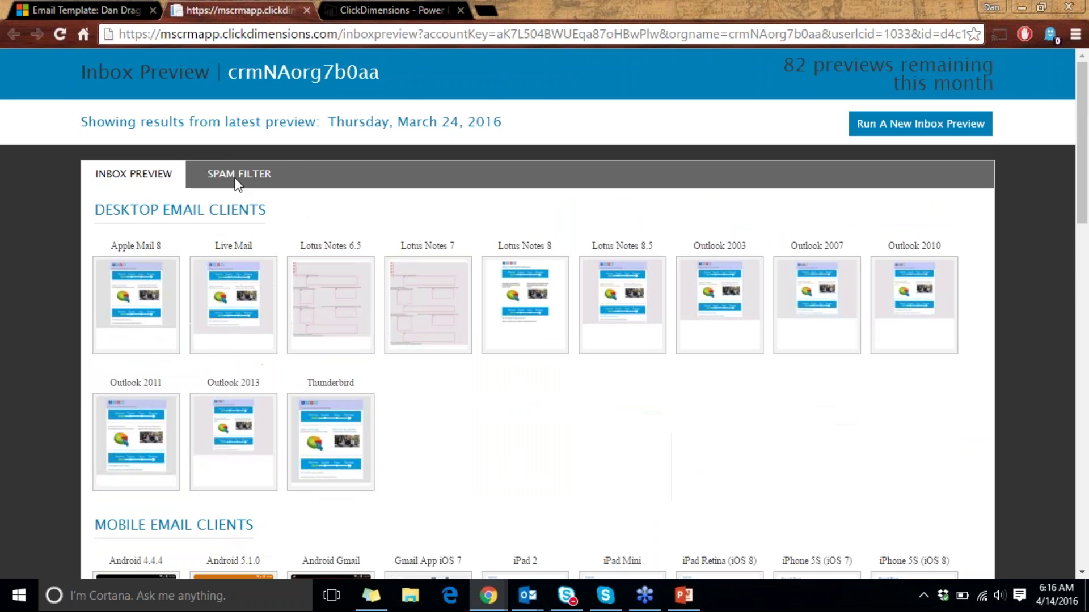
- Review the Spam Filter results of the latest inbox preview for each listed mail provider and filter
click(237, 180)
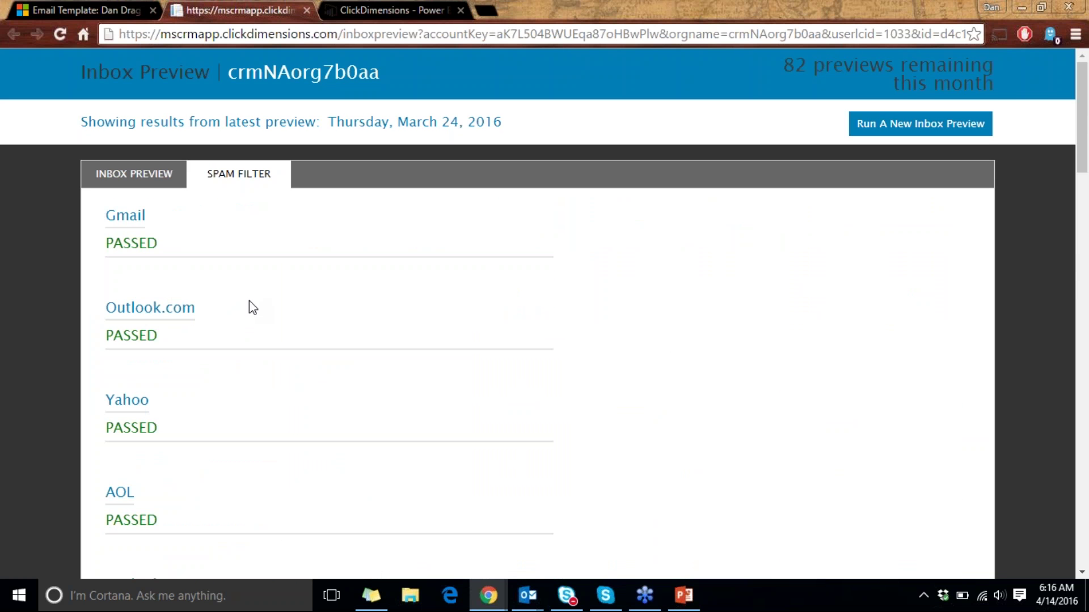
scroll(249, 302, down, 5)
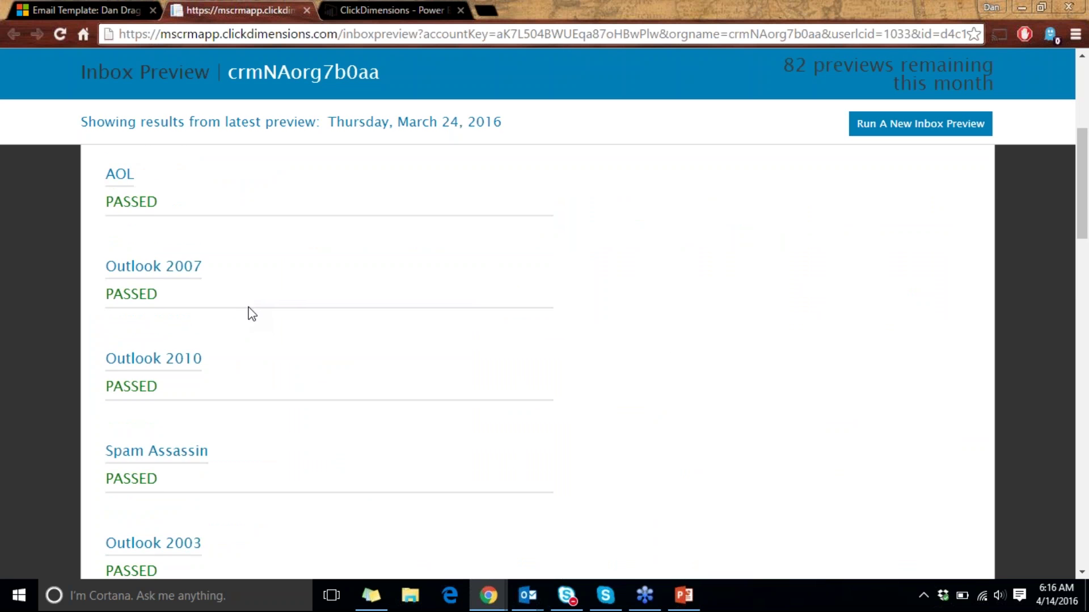
scroll(252, 314, down, 10)
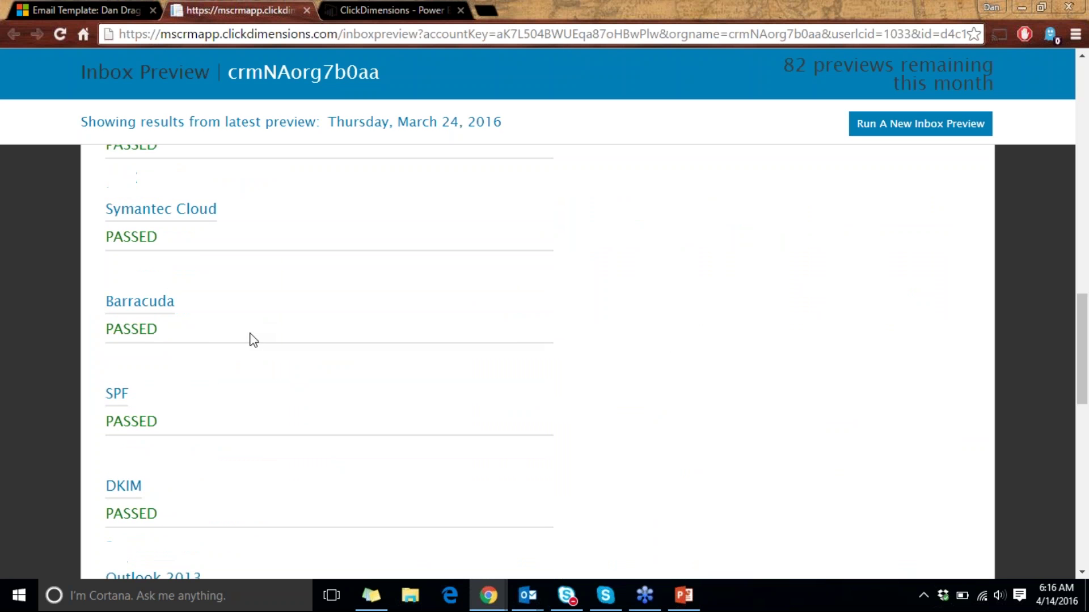
scroll(251, 346, down, 5)
scroll(249, 363, up, 15)
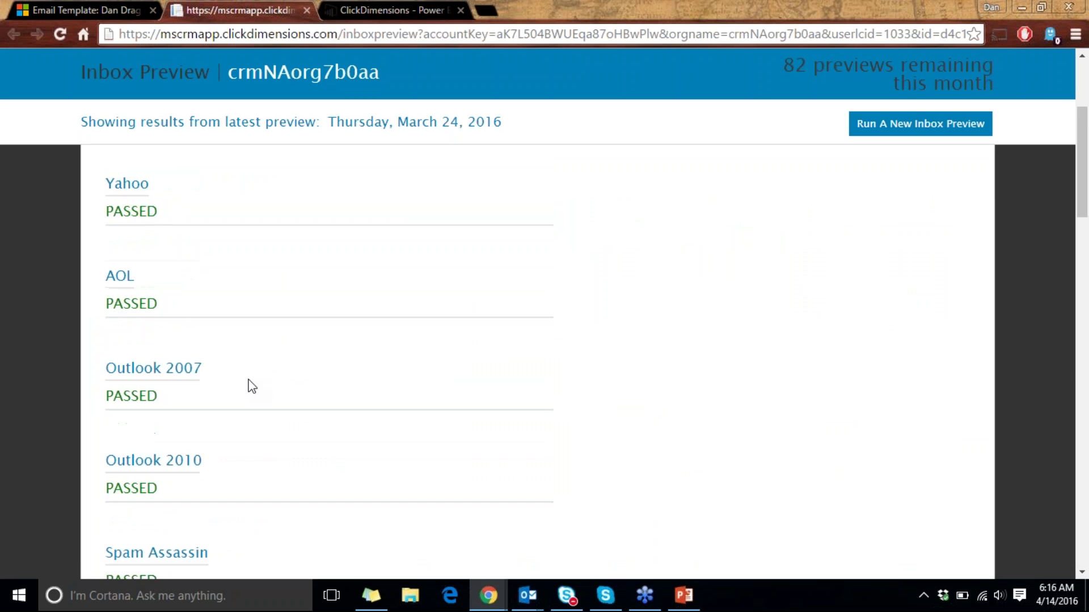
scroll(252, 386, up, 3)
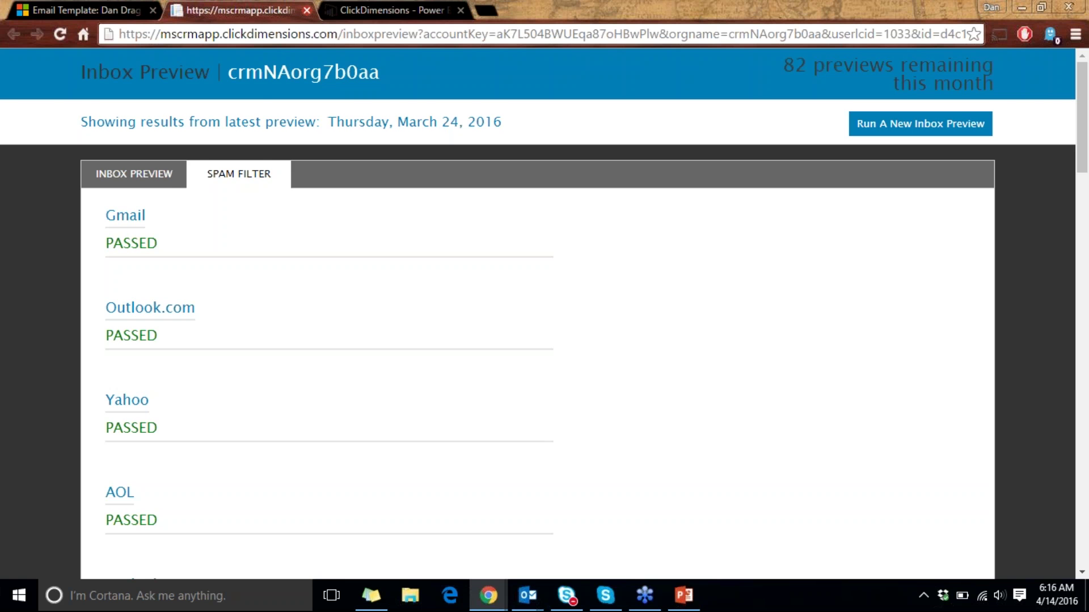
- Close the inbox preview and open the first draft in the ClickDimensions Email Sends list in Microsoft Dynamics CRM
click(307, 10)
click(249, 71)
click(381, 117)
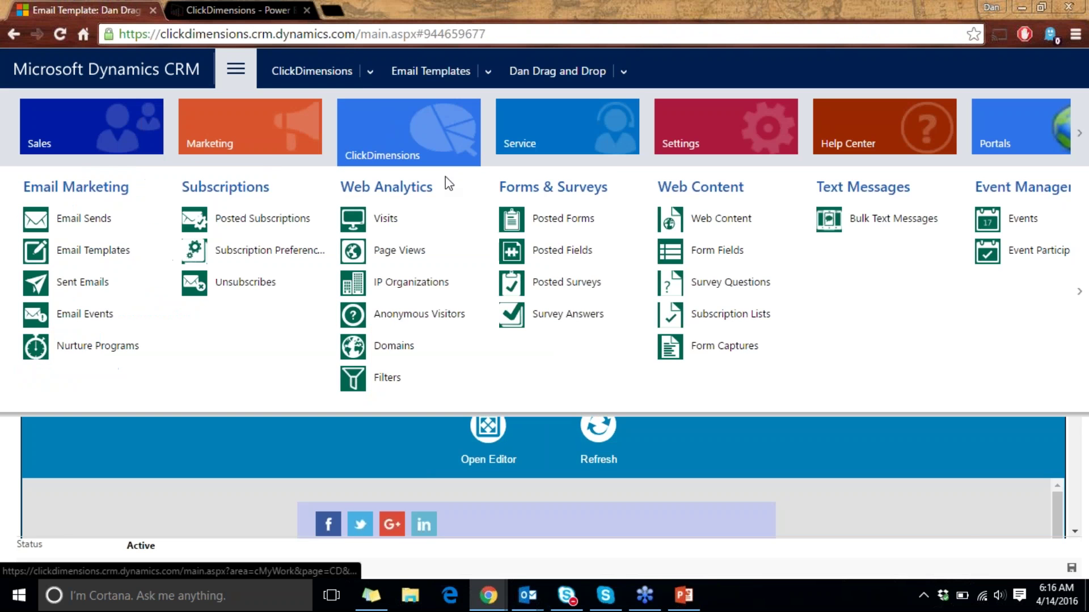
click(65, 219)
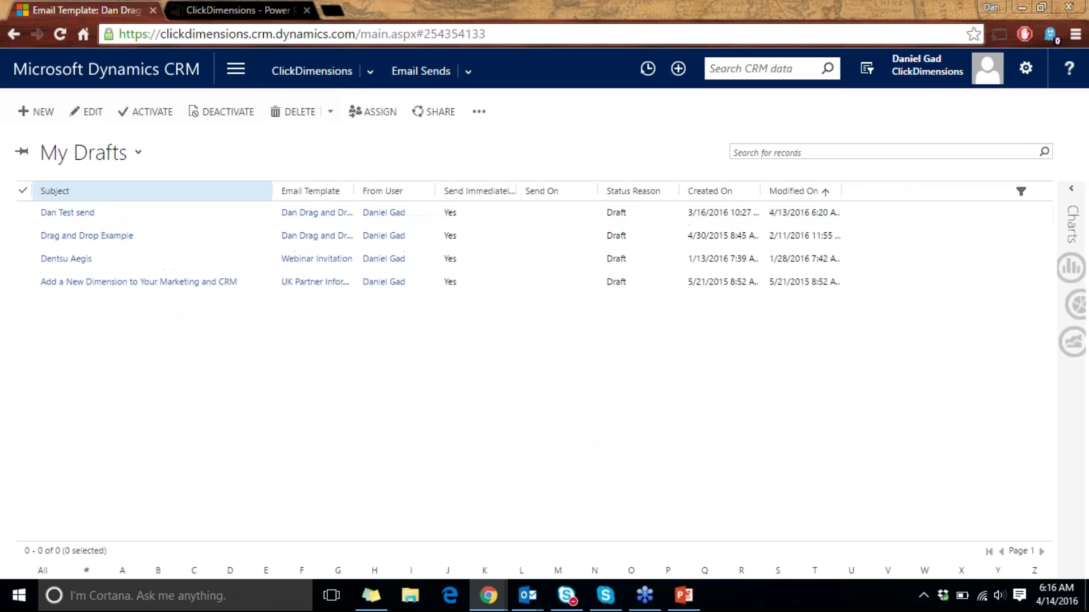
click(125, 222)
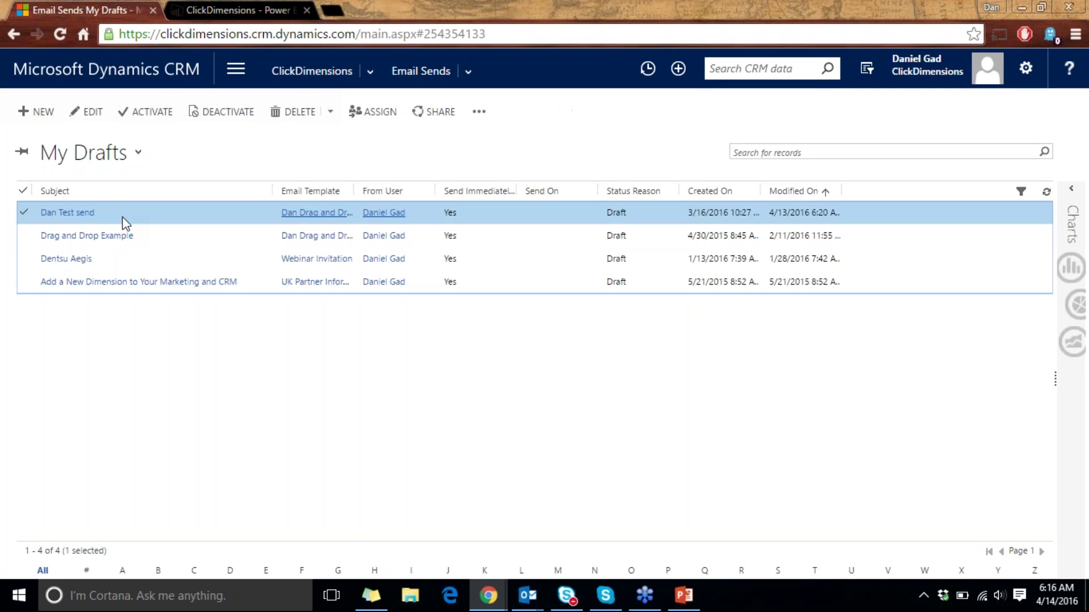
click(85, 213)
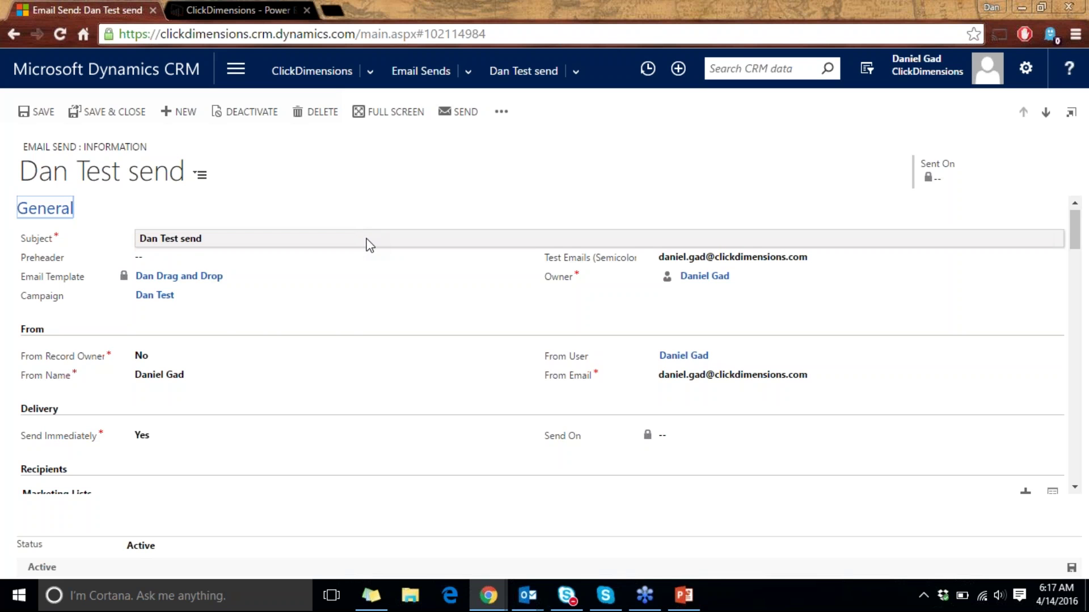
- Try setting From Record Owner to Yes on the email send, and switch it back to No
scroll(363, 247, down, 3)
scroll(363, 246, up, 1)
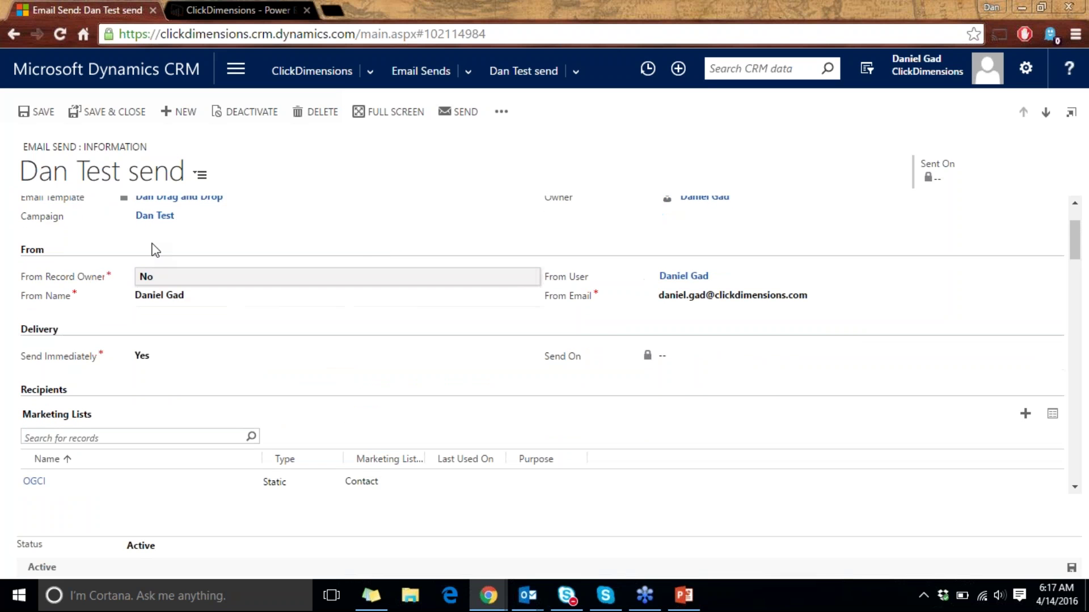
click(161, 277)
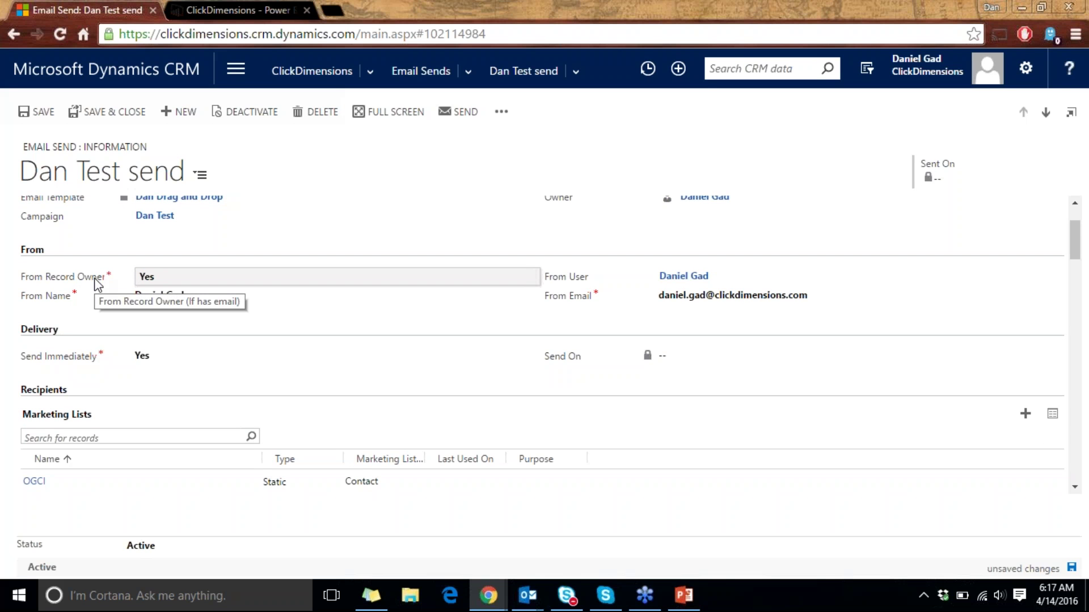
click(169, 277)
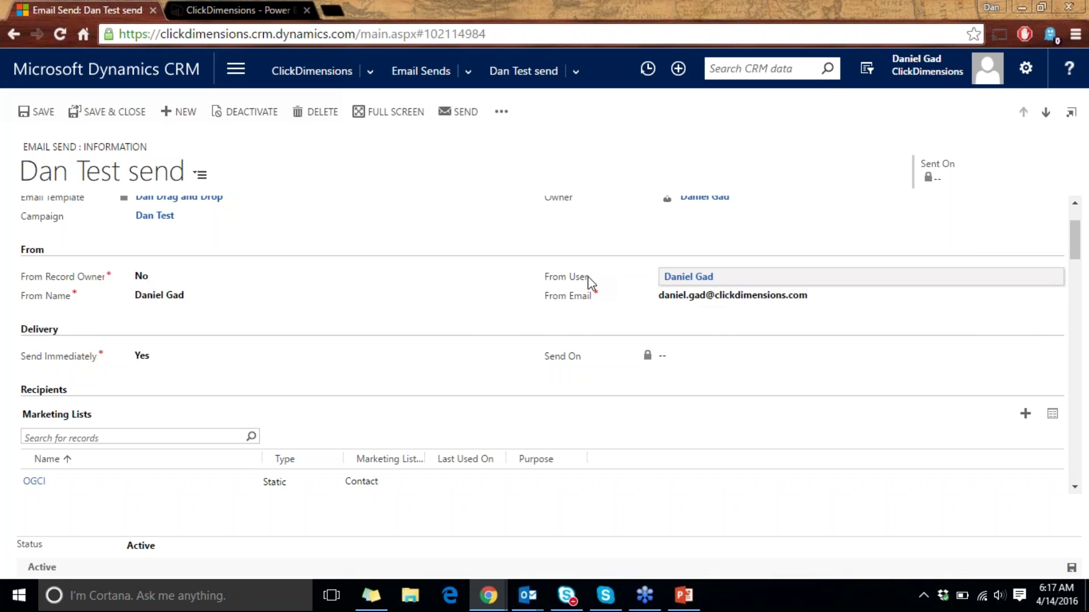
- Try setting Send Immediately to No and opening the Send On date for editing, and restore Send Immediately to Yes
scroll(586, 280, down, 1)
click(152, 278)
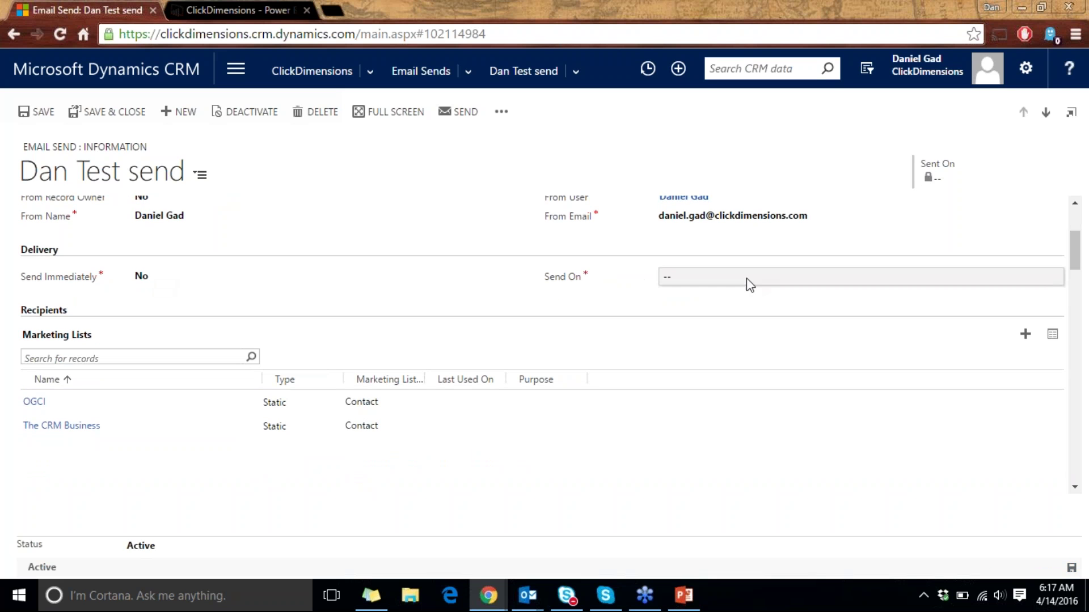
click(746, 280)
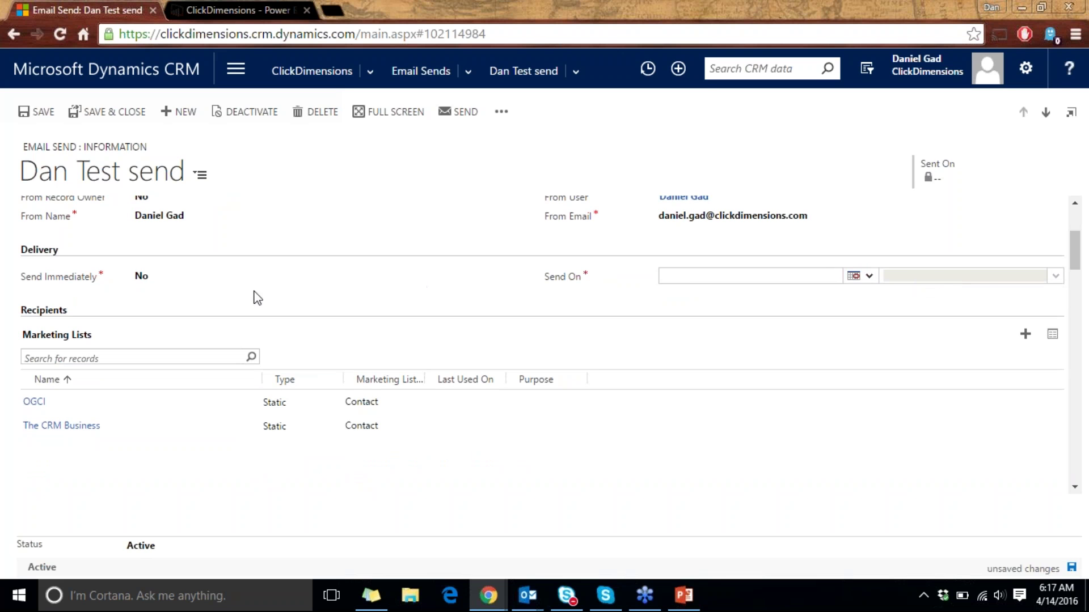
click(268, 277)
scroll(328, 398, down, 2)
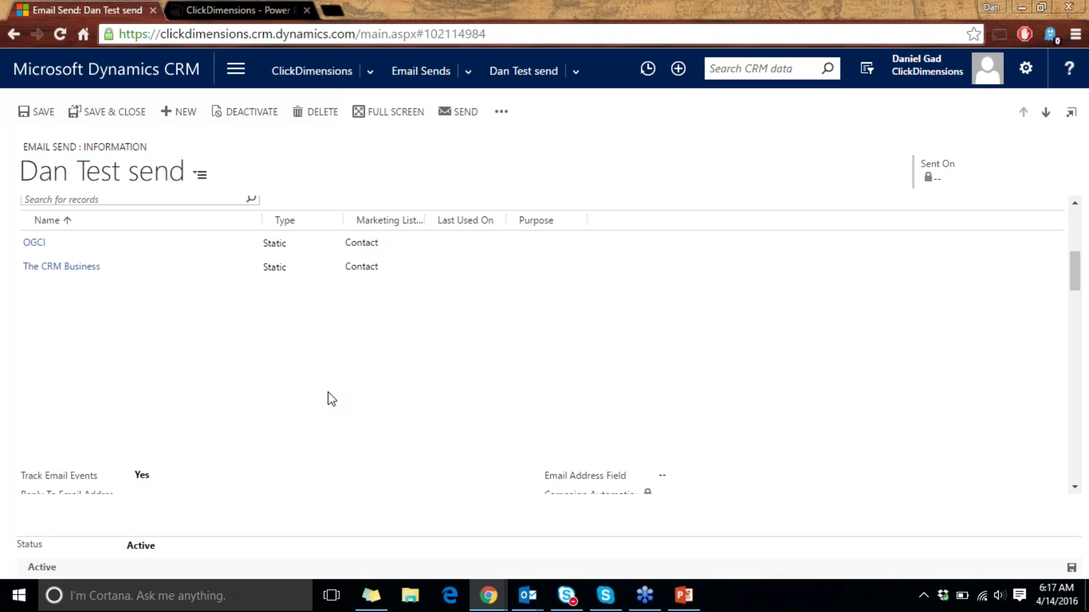
- Start a split test for this email send and go to the content options for Strategy B
click(501, 112)
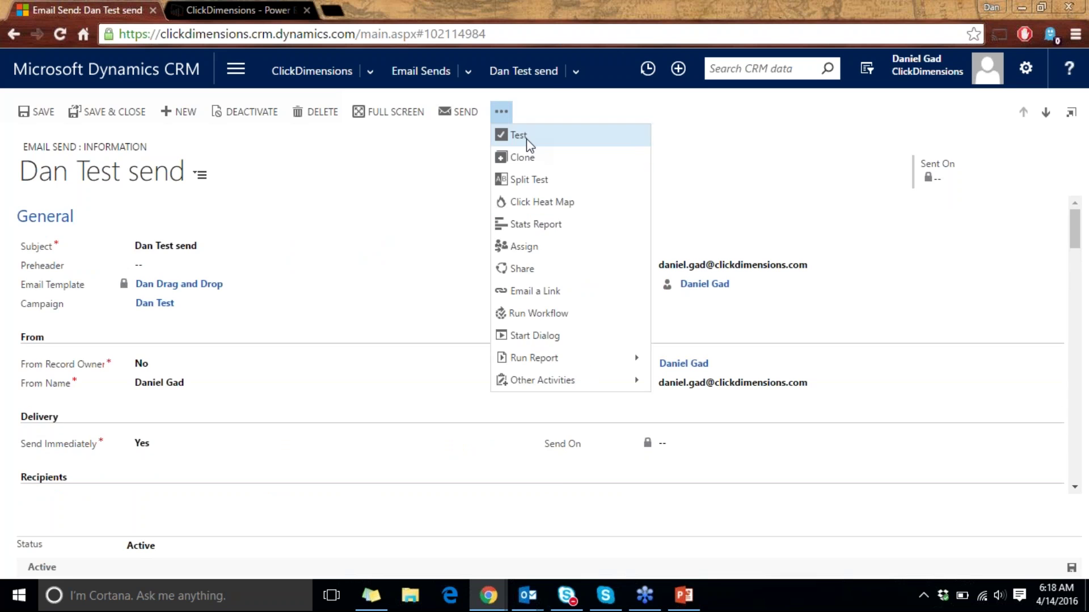
click(573, 178)
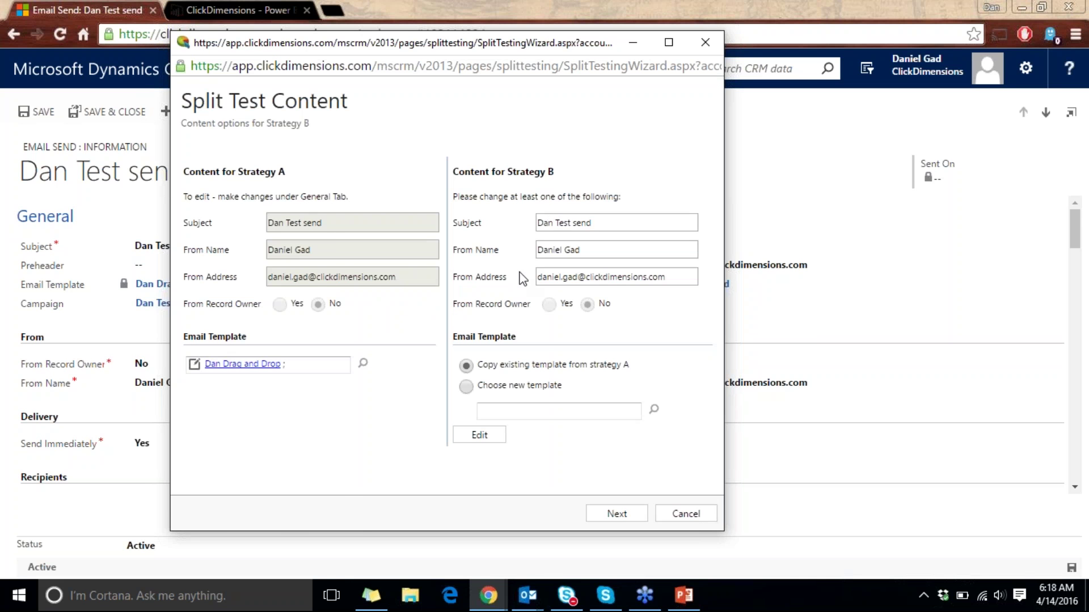
click(626, 514)
- Append "2.0" to the subject of Strategy B in the split test content
click(581, 166)
click(618, 223)
text(2.0)
key(Down)
key(Return)
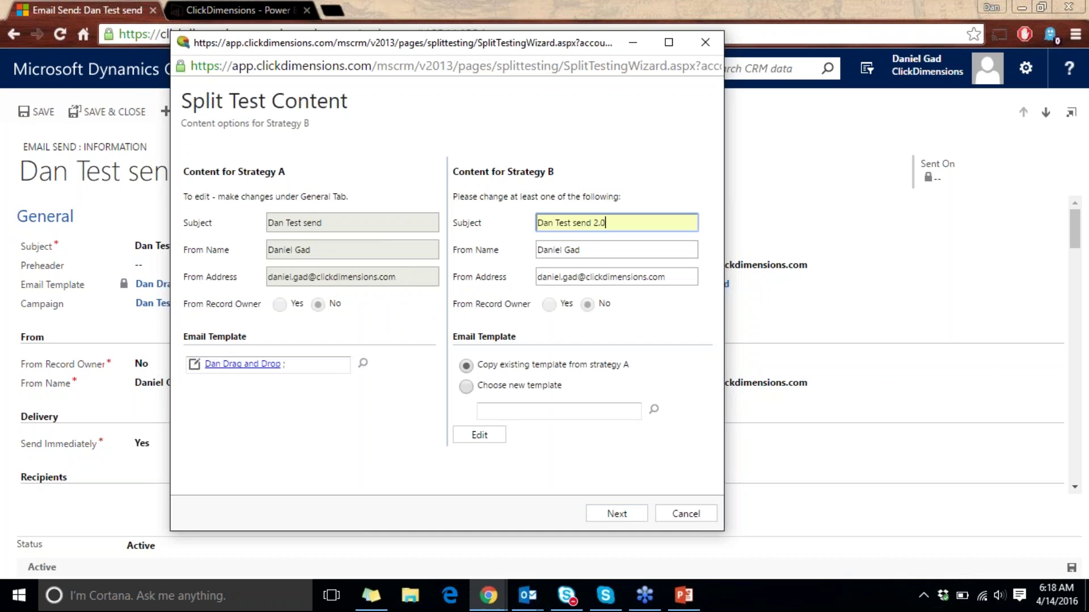
- Try setting the split test to select its winning strategy automatically, check the strategy and time unit options, and close the wizard without saving
click(621, 514)
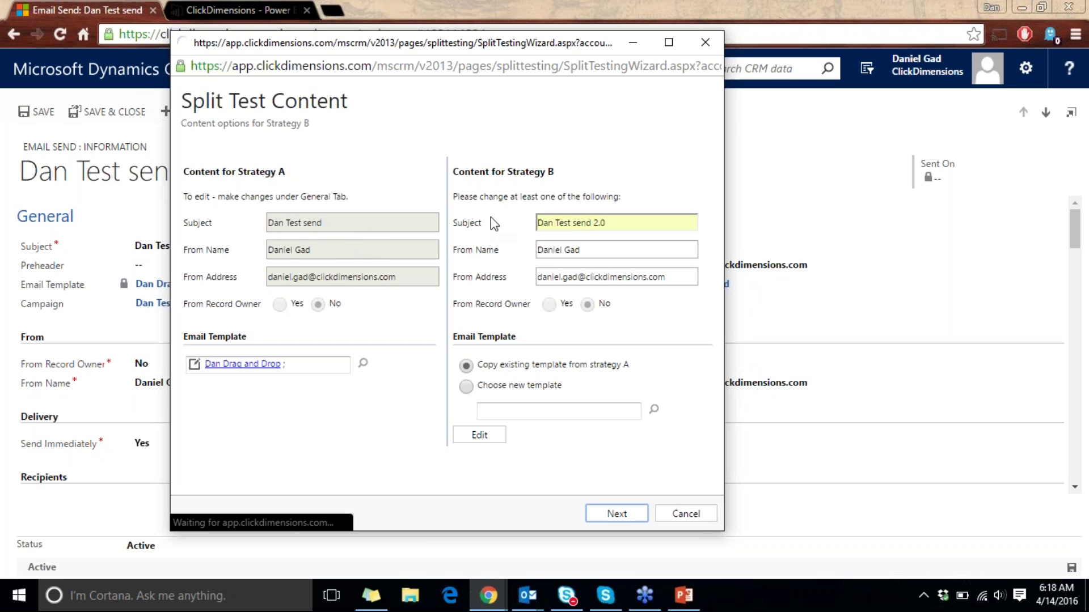
drag(420, 229, 304, 250)
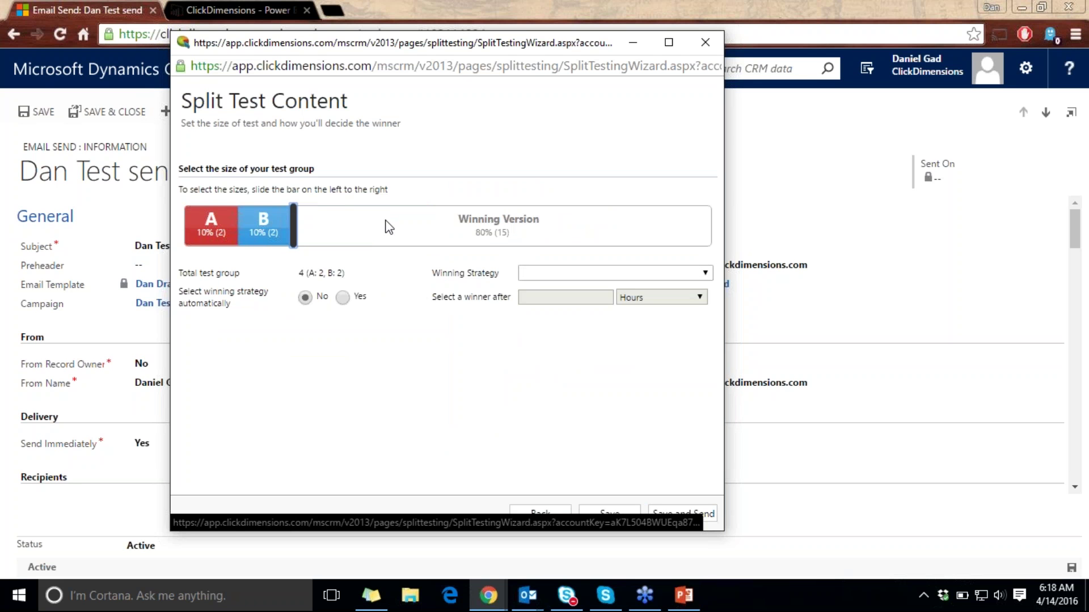
click(343, 298)
click(562, 275)
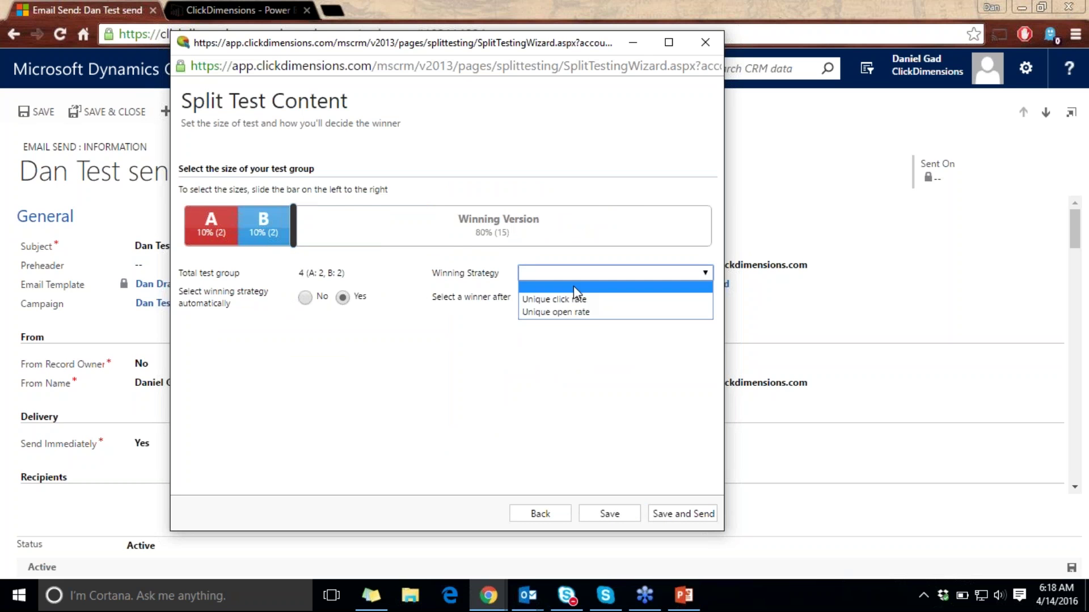
click(584, 335)
click(662, 301)
click(640, 380)
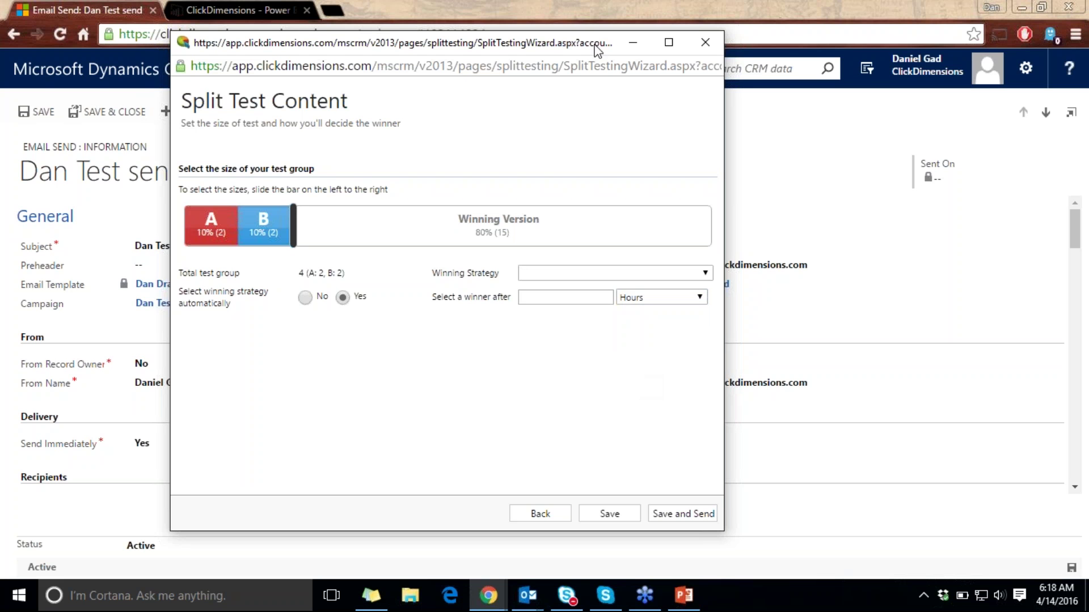
click(705, 43)
- Run a test of the Dan Test send email, review the spam status, score and rules in the Spam Assassin Report, and close it
click(502, 113)
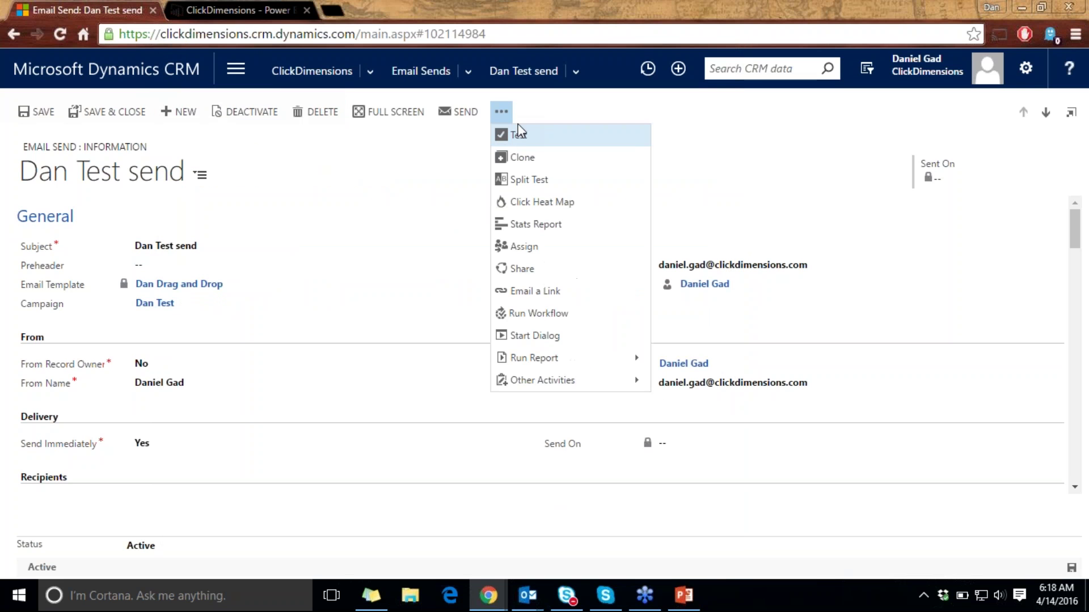
click(523, 140)
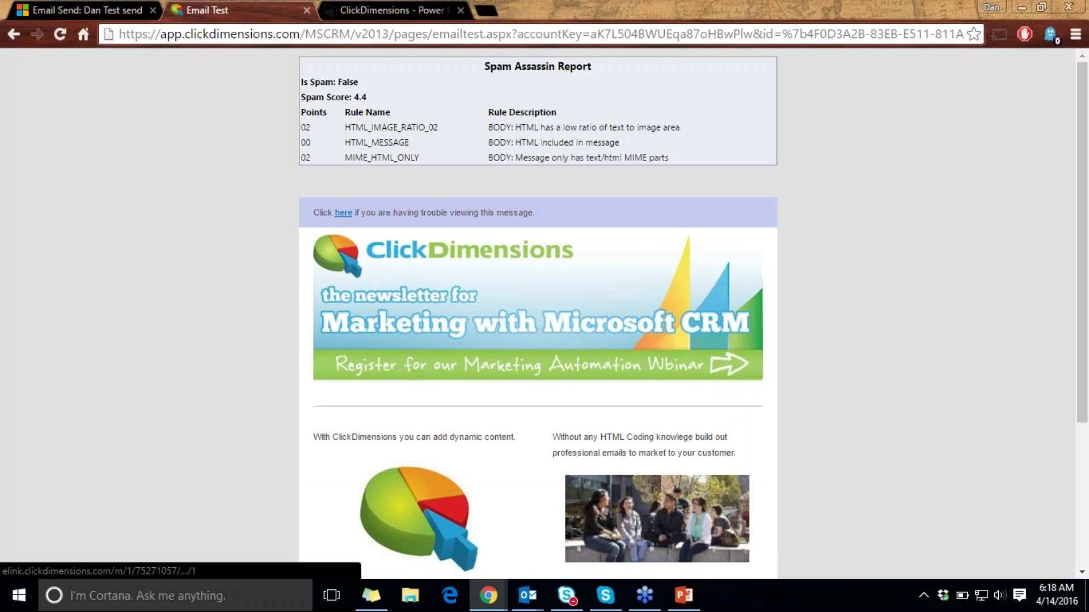
scroll(274, 286, down, 3)
scroll(273, 286, up, 3)
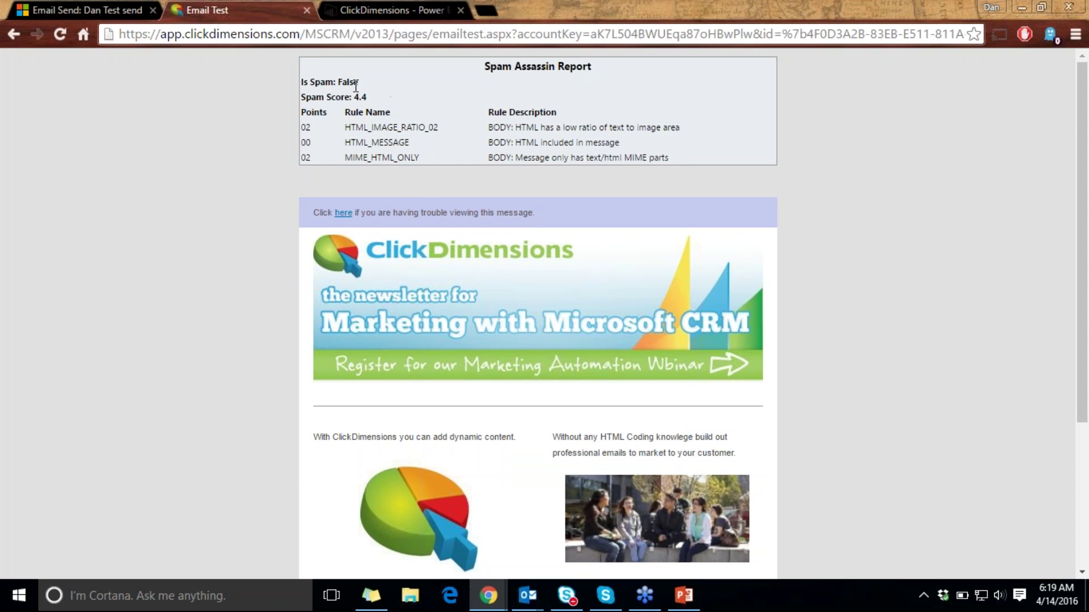
mouse_move(359, 83)
mouse_down()
mouse_move(333, 83)
mouse_move(352, 98)
mouse_up()
drag(301, 126, 705, 163)
click(870, 201)
click(307, 10)
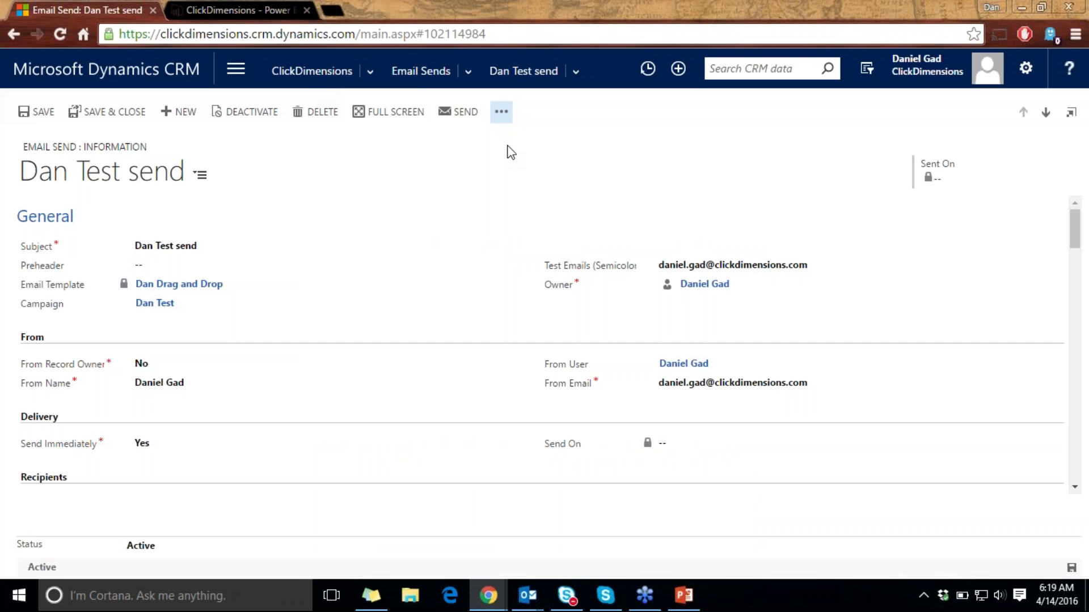
- Switch the Email Sends list to the Newsletters view and open the ClickDimensions March 2016 Newsletter
click(417, 71)
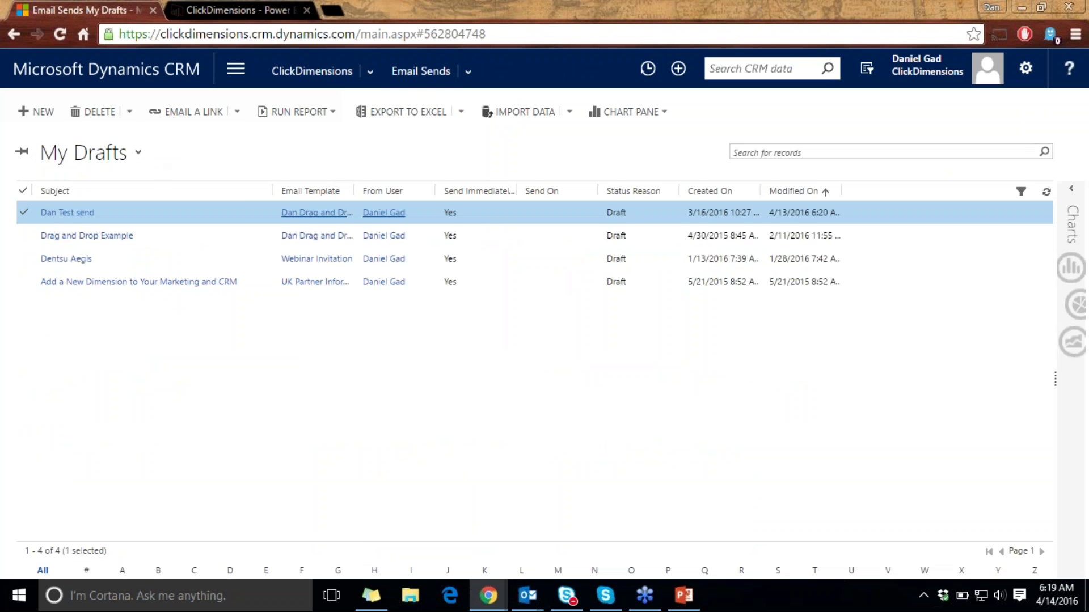
click(85, 152)
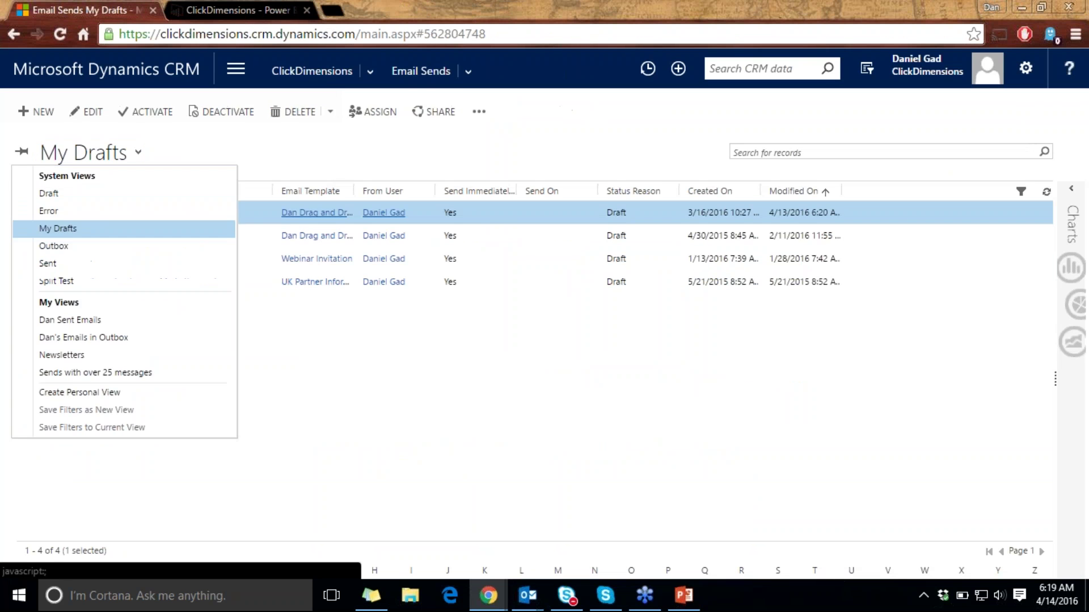
click(86, 355)
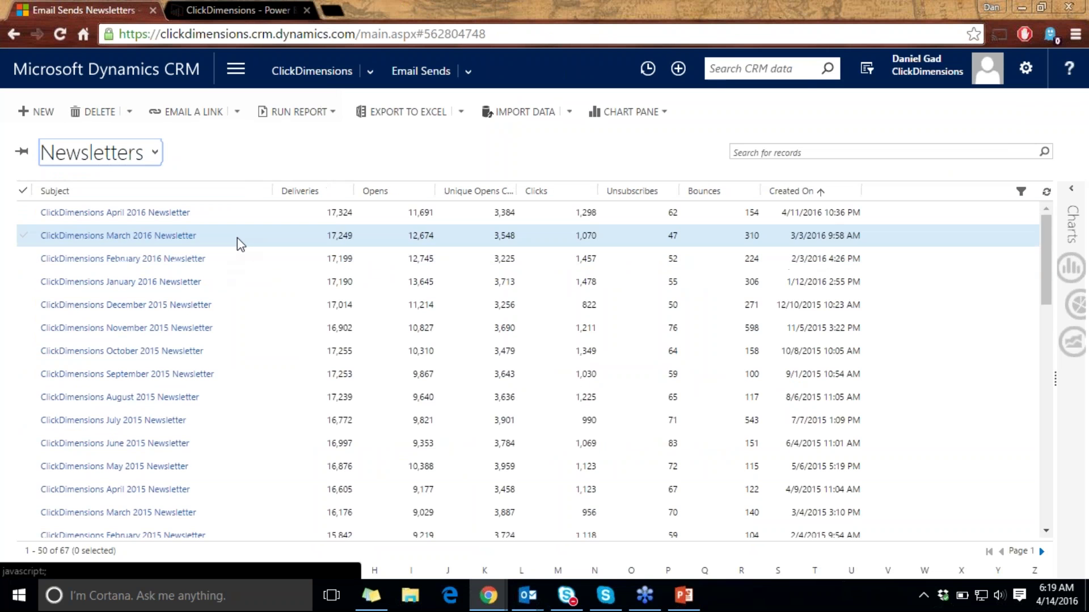
double_click(237, 237)
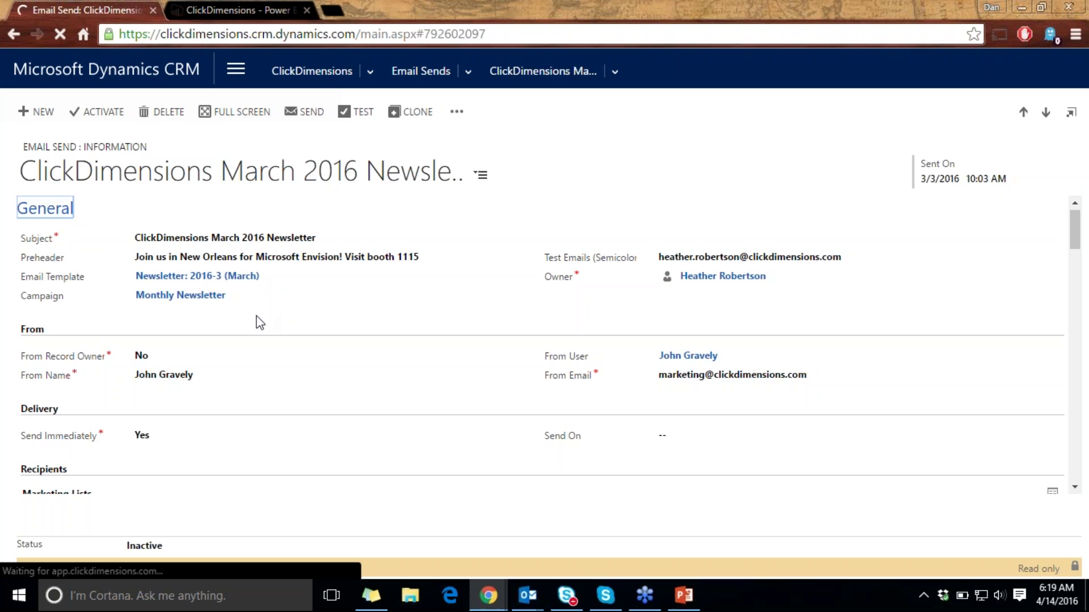
- Open the Monthly Newsletter campaign linked to this email send and examine its web content, marketing lists, posted forms and leads
click(198, 296)
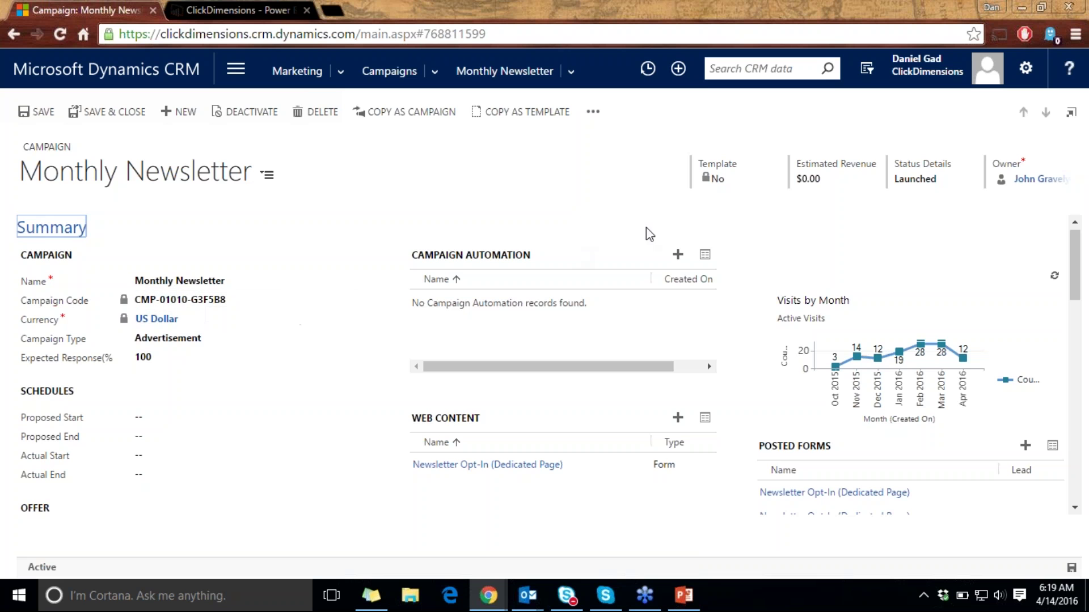
scroll(607, 314, down, 3)
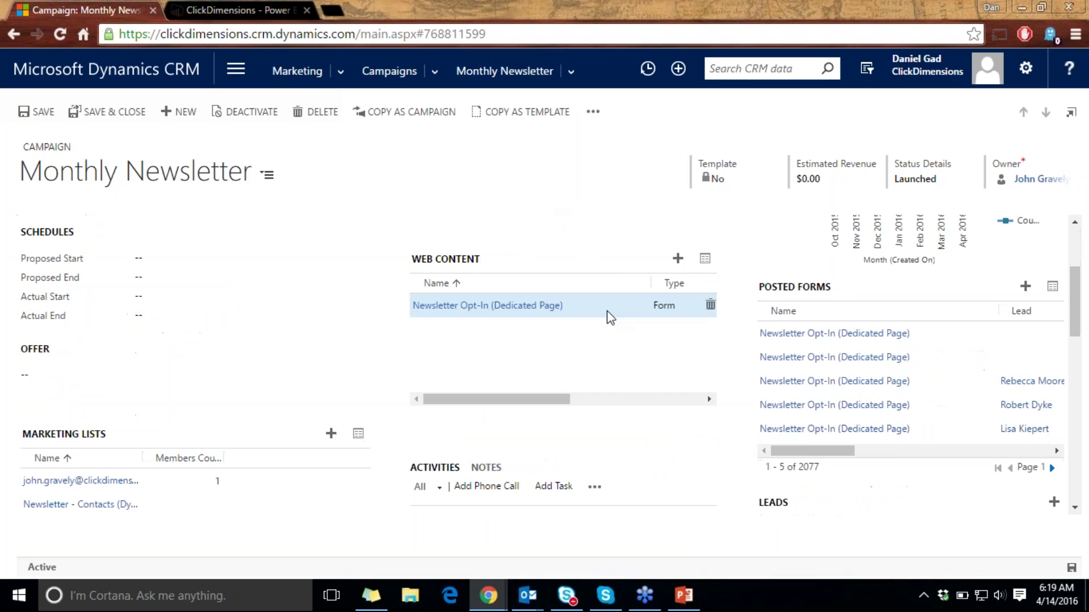
scroll(606, 316, up, 1)
scroll(607, 310, up, 1)
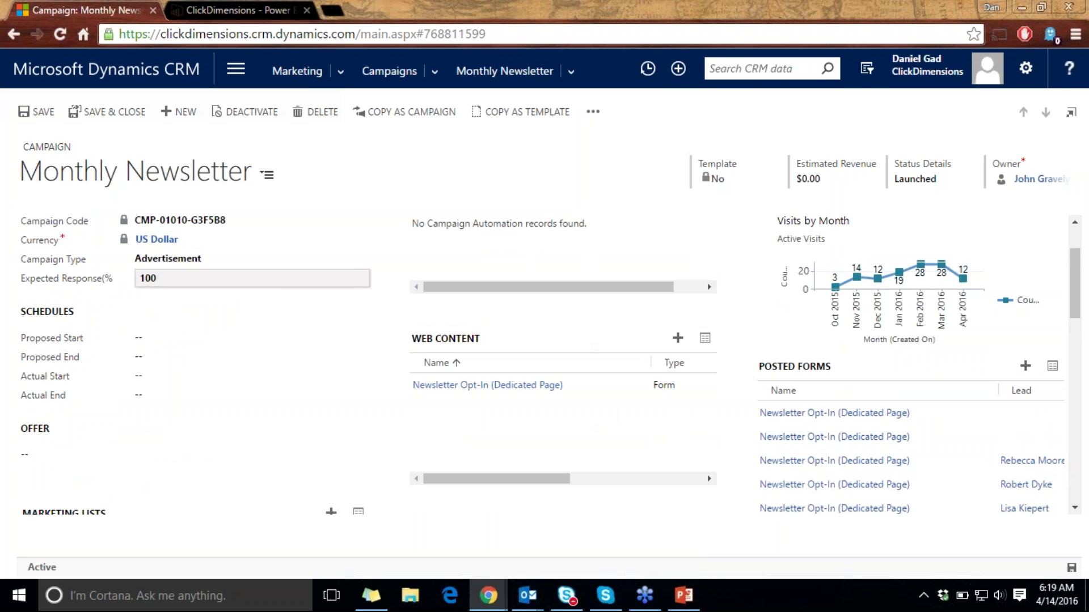
scroll(910, 298, up, 2)
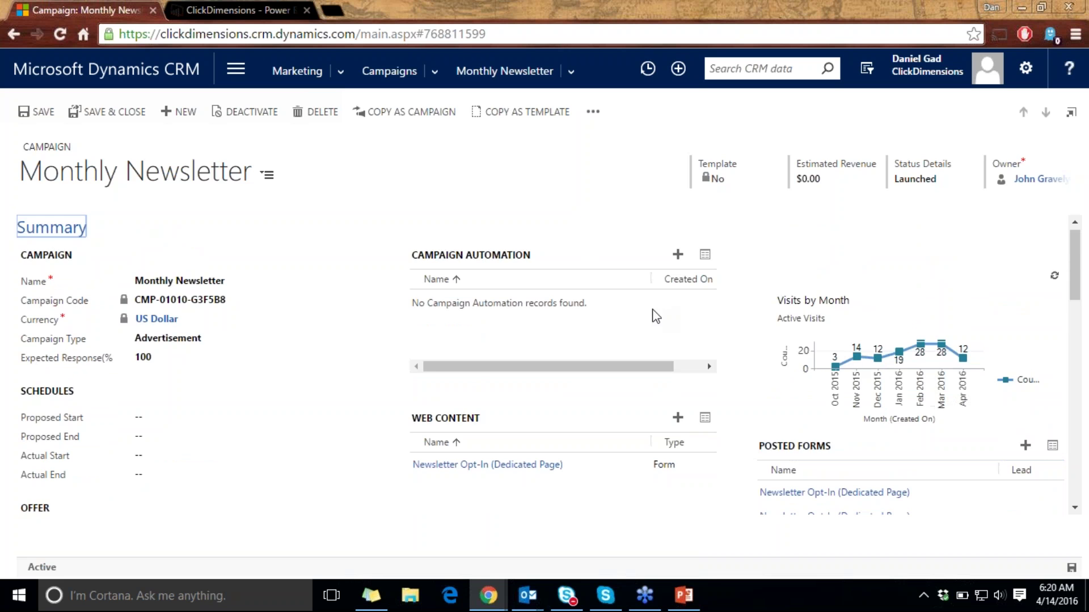
scroll(648, 314, down, 5)
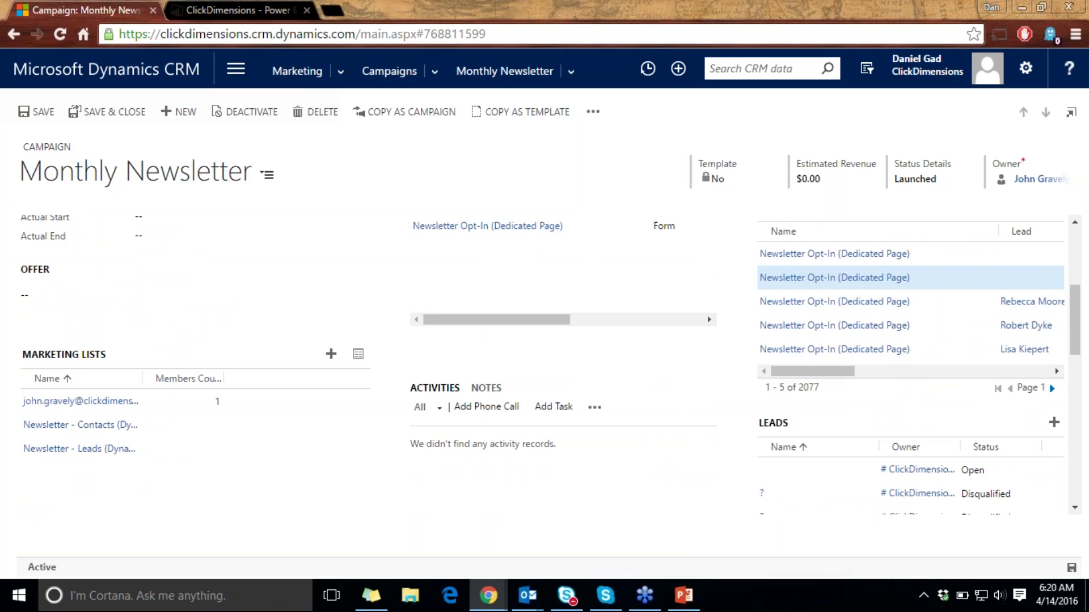
scroll(831, 388, up, 2)
scroll(827, 383, down, 2)
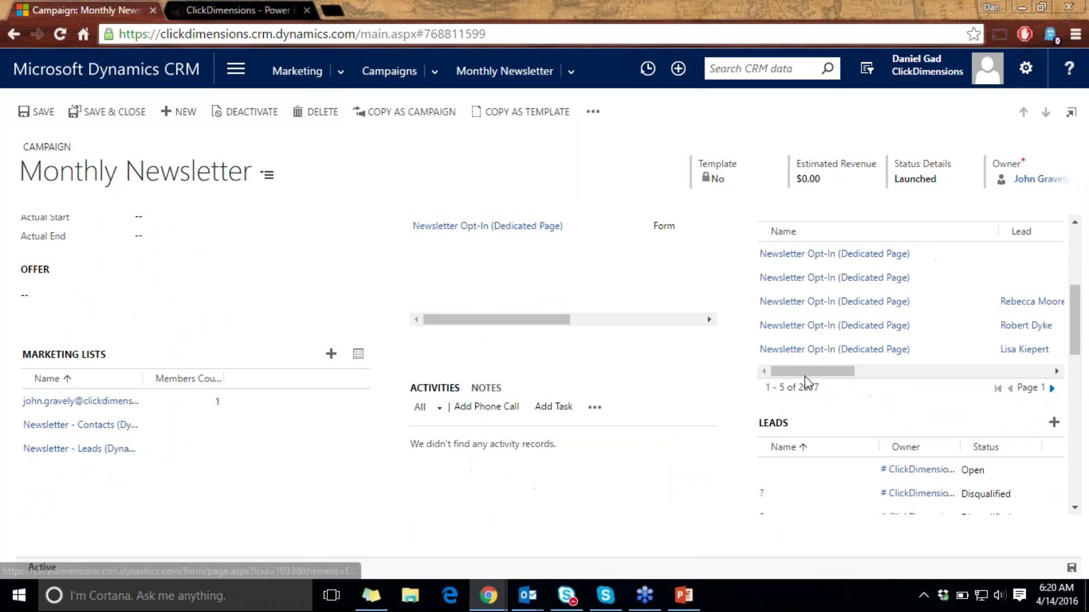
drag(817, 372, 838, 373)
scroll(729, 389, down, 4)
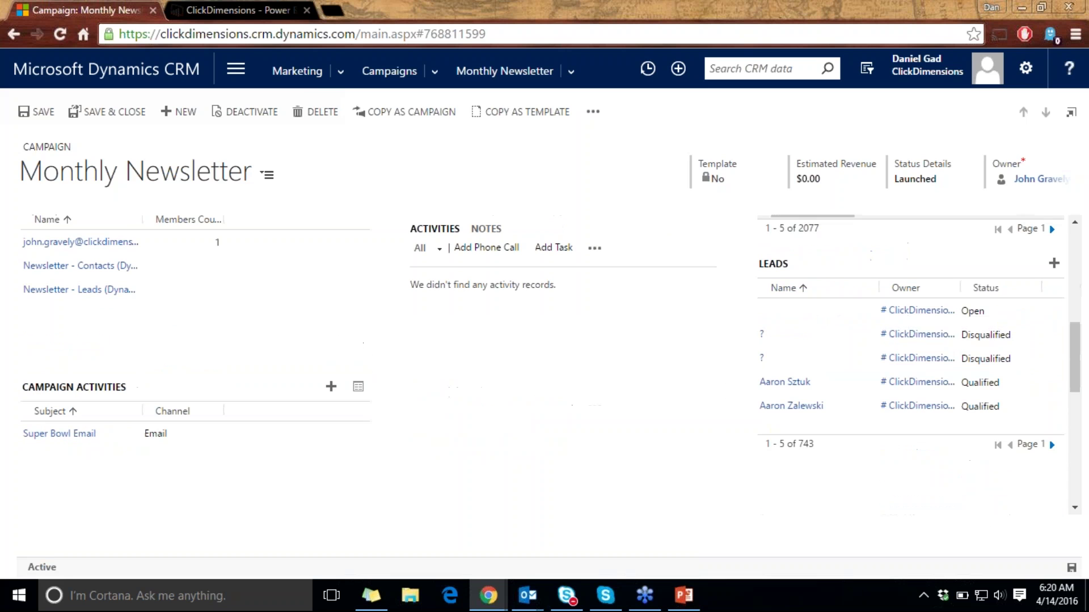
scroll(576, 386, up, 10)
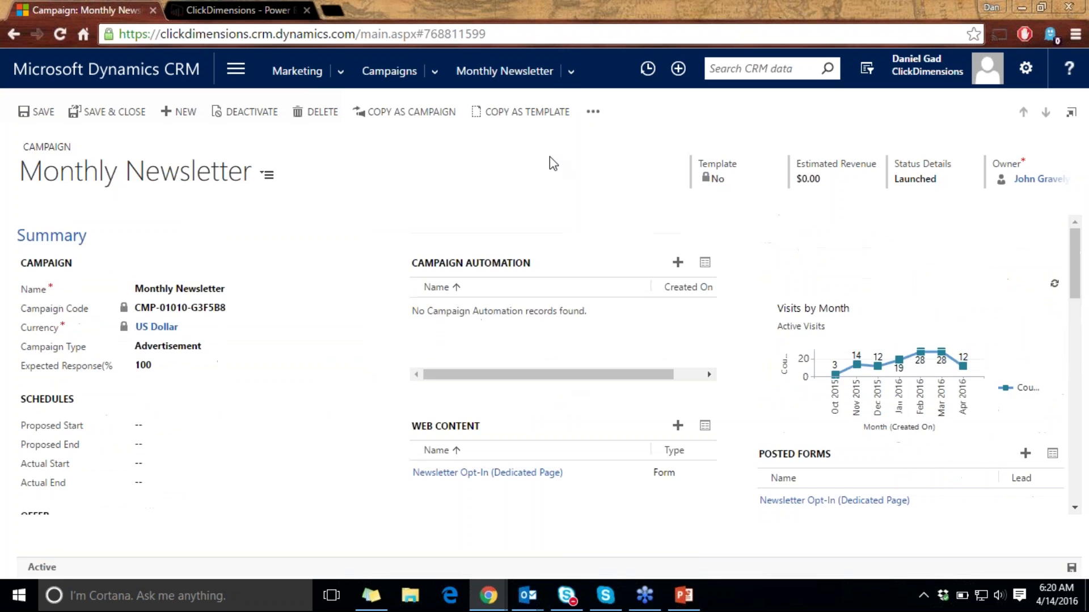
- Show the visits related to the Monthly Newsletter campaign and examine the anonymous visitors and identified contacts and leads
click(567, 72)
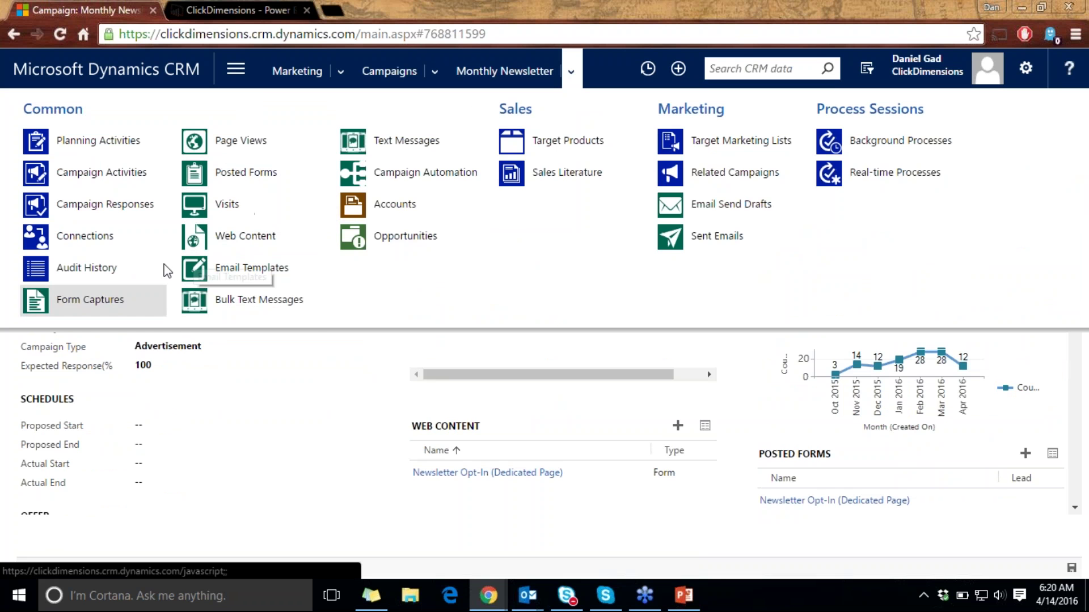
click(273, 219)
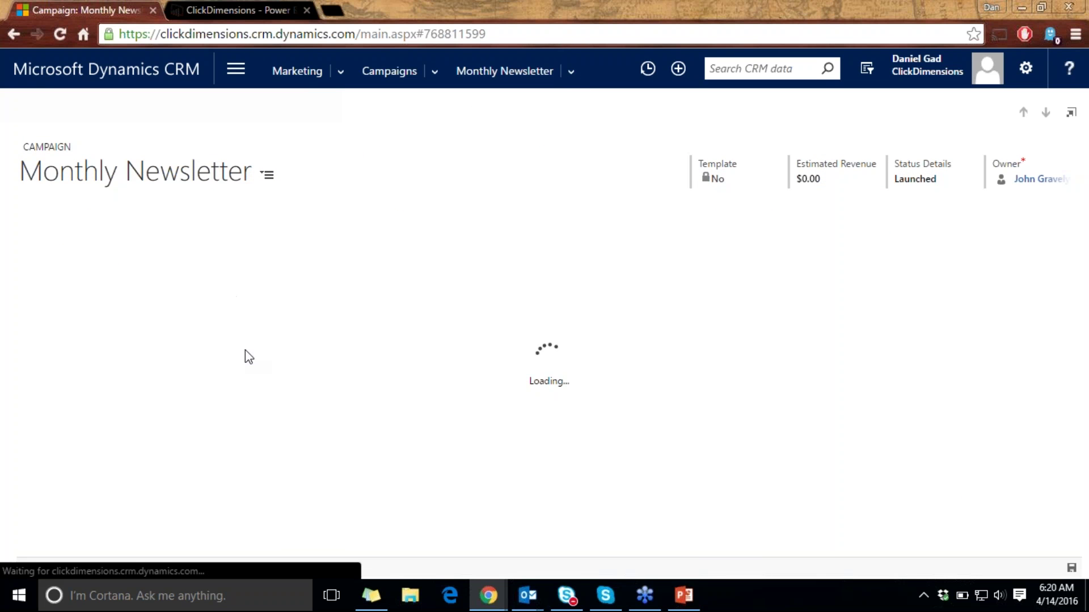
scroll(241, 369, down, 5)
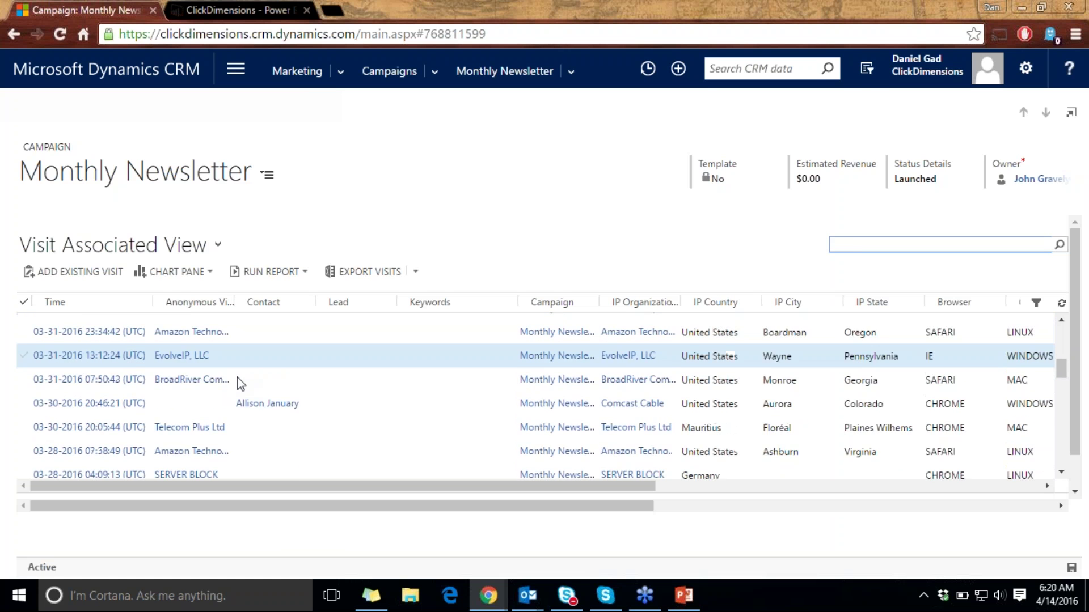
scroll(237, 377, down, 10)
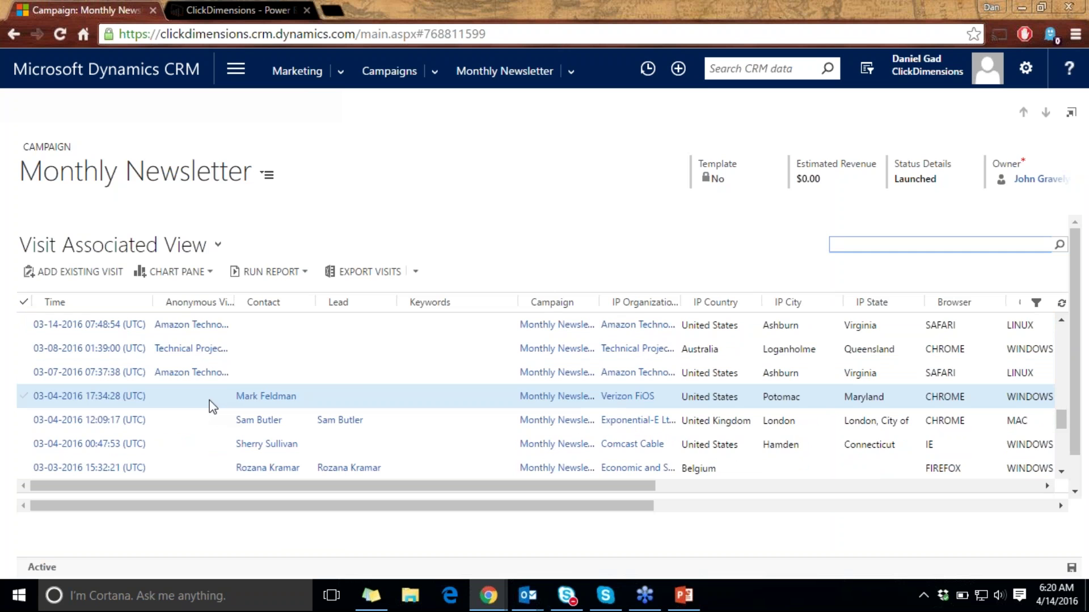
scroll(204, 409, down, 3)
scroll(182, 423, down, 1)
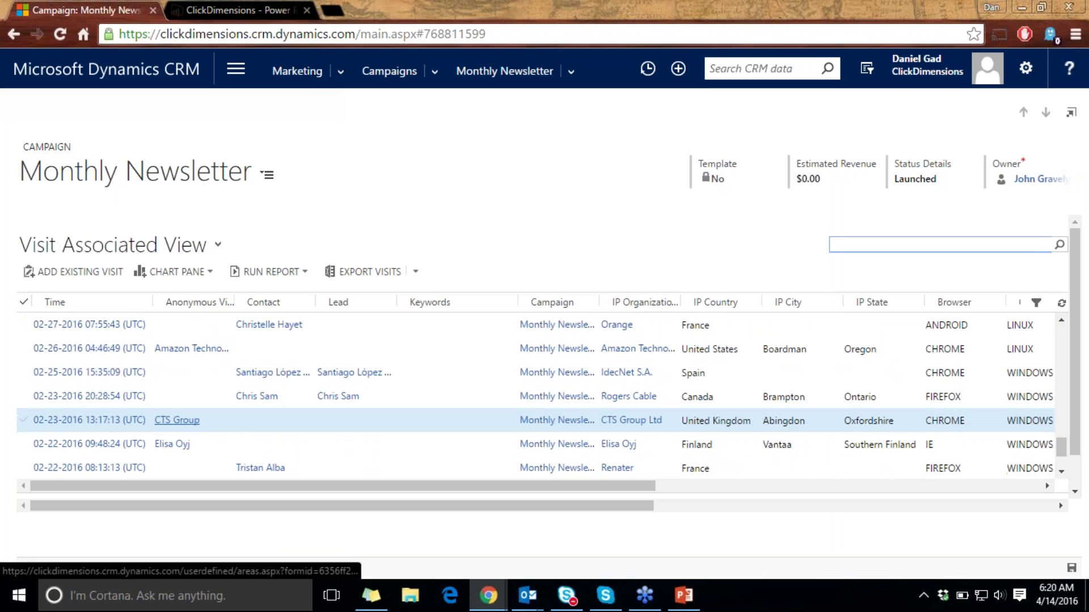
scroll(182, 422, up, 5)
scroll(187, 421, up, 5)
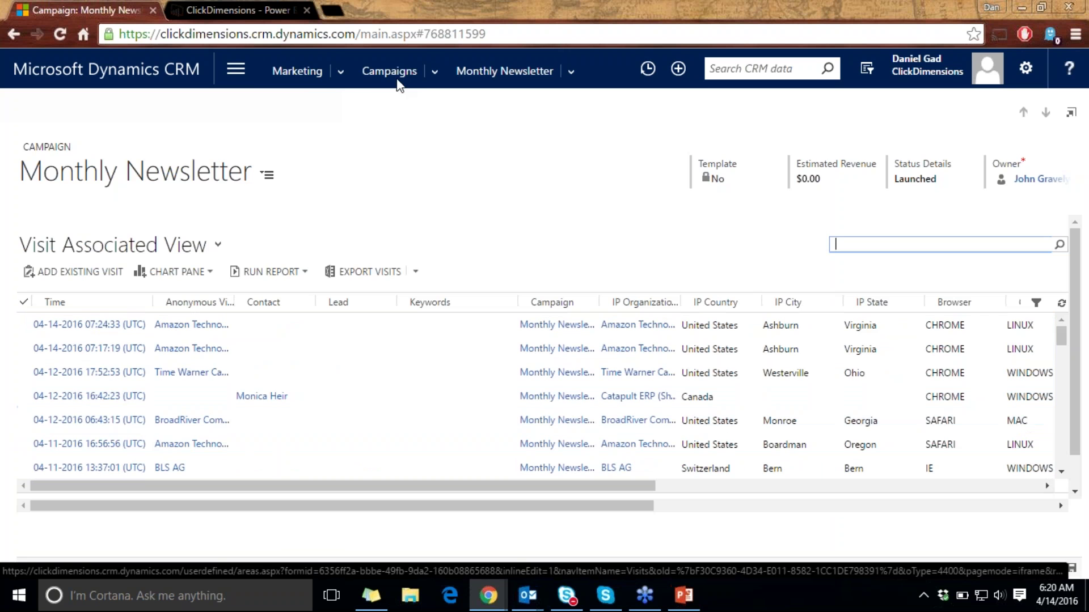
- Return to the ClickDimensions email sends and reopen the ClickDimensions March 2016 Newsletter
click(245, 73)
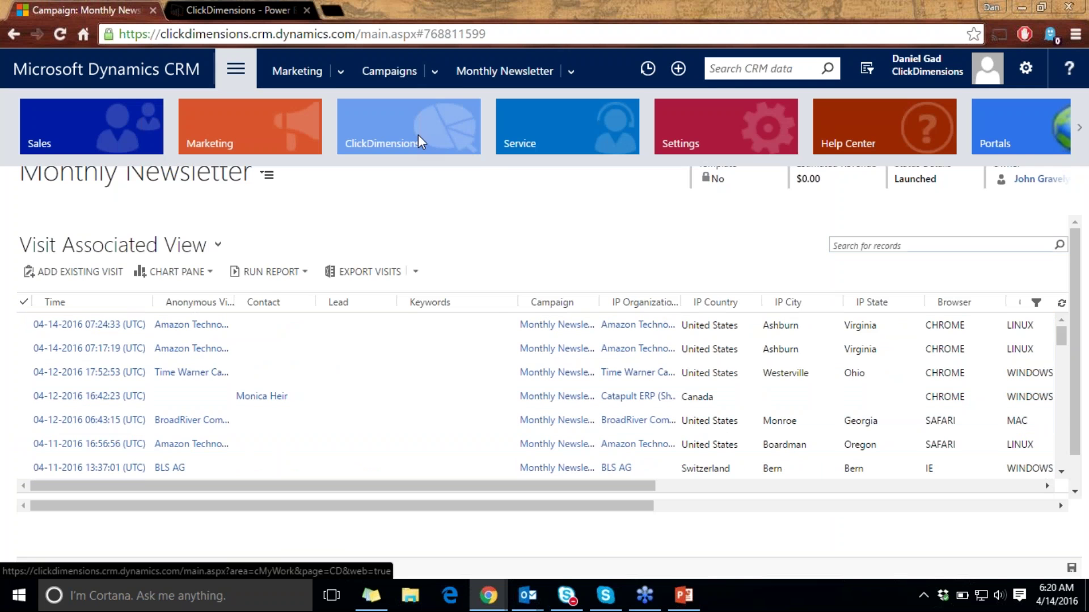
click(417, 135)
click(91, 221)
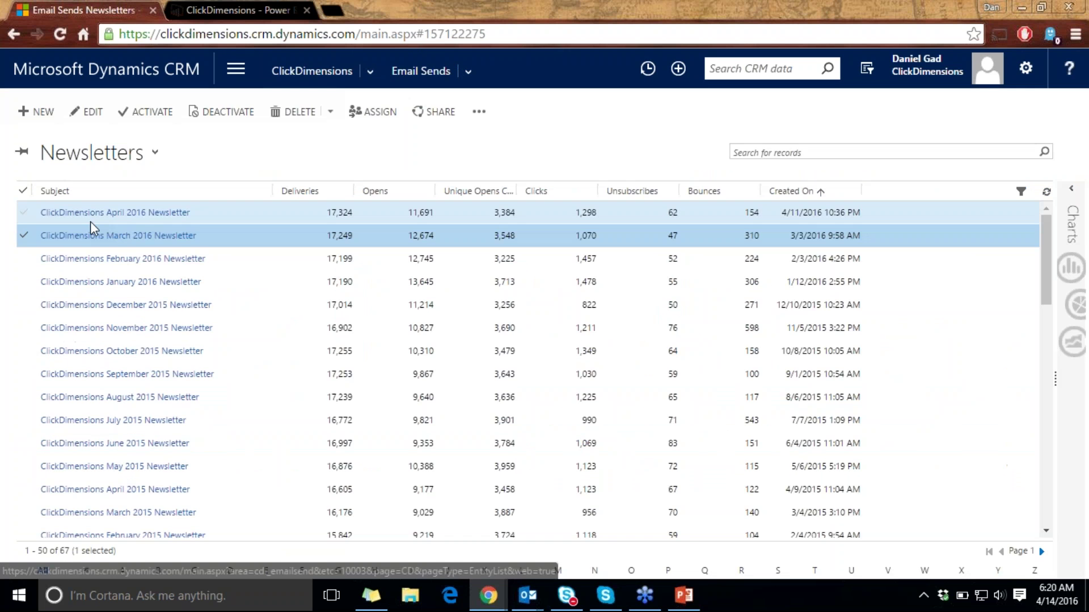
double_click(228, 238)
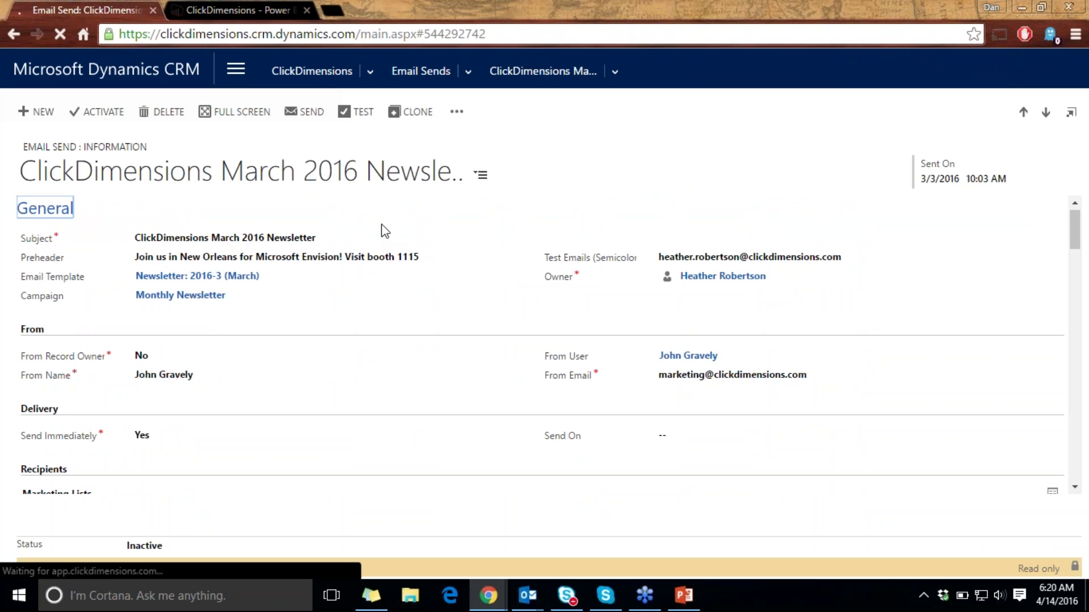
- Review the March 2016 newsletter's HTML version, and expand its Text Version section to view the plain-text content
scroll(311, 308, down, 10)
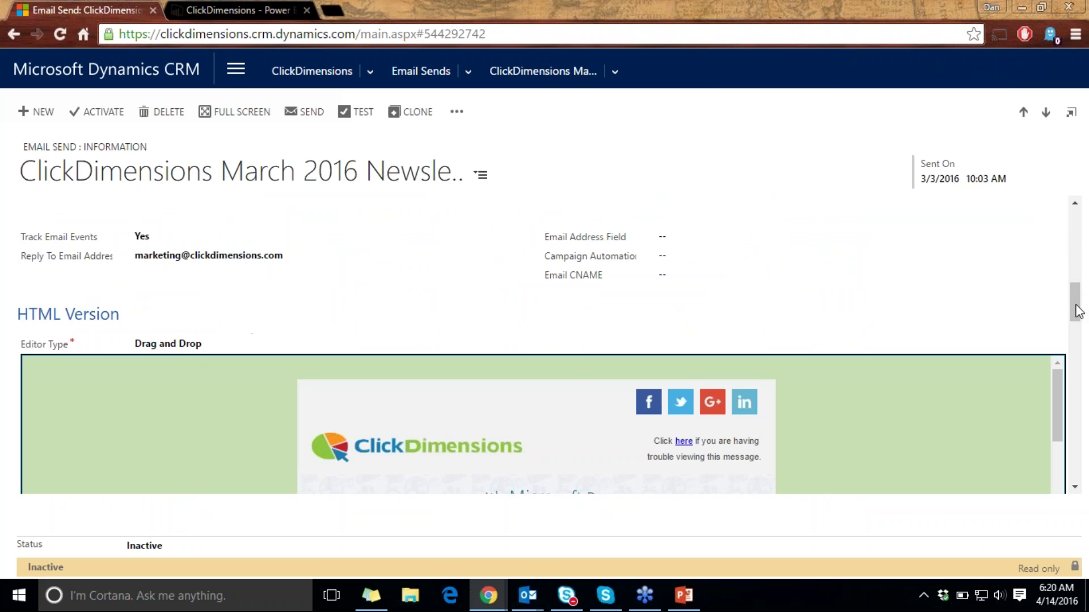
drag(1076, 317, 1077, 335)
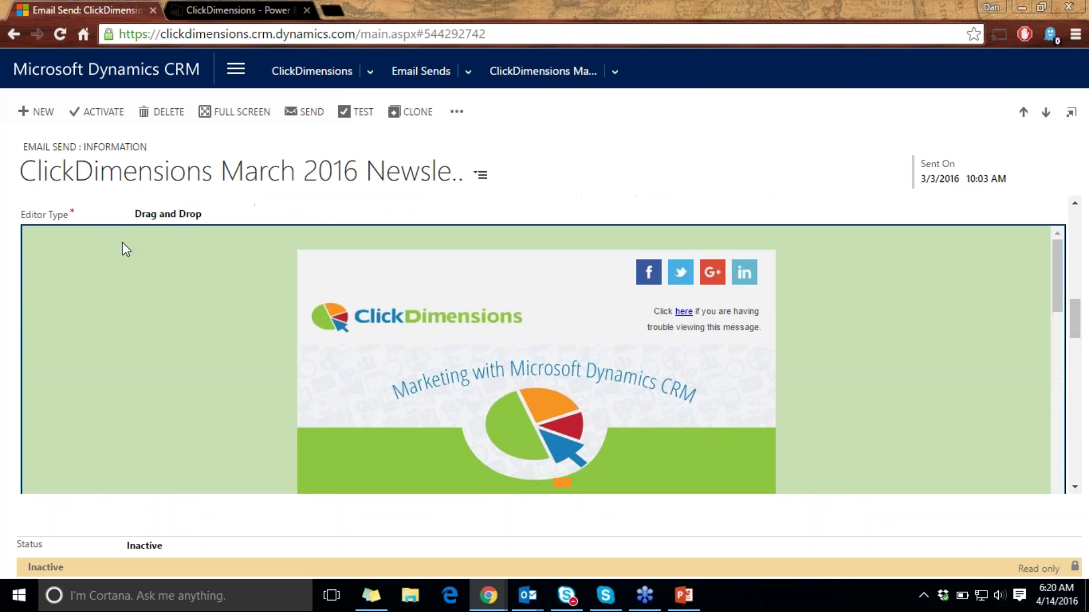
scroll(289, 372, down, 10)
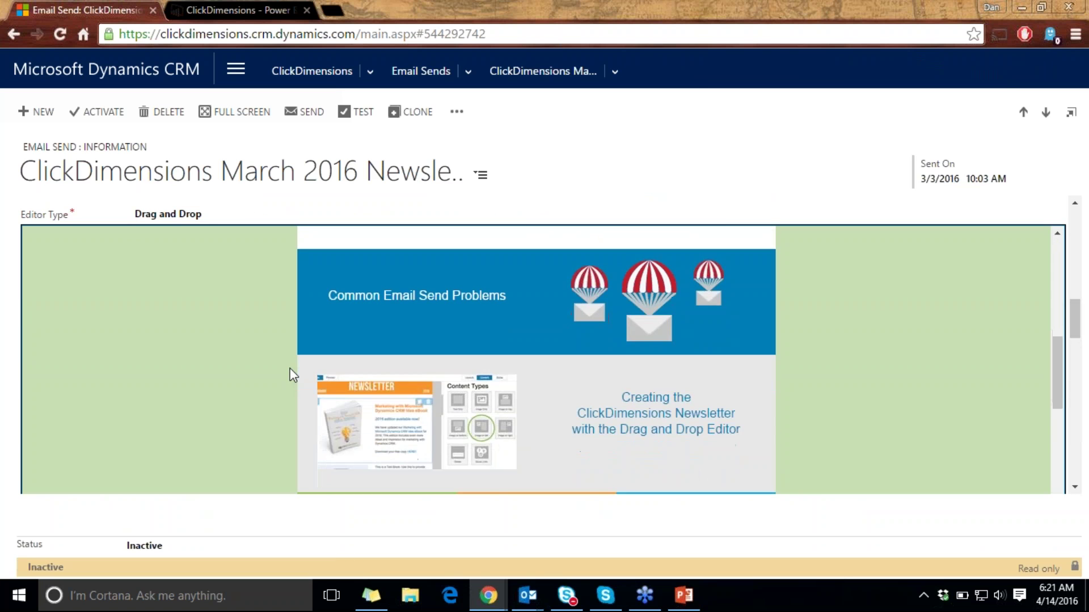
scroll(287, 371, down, 15)
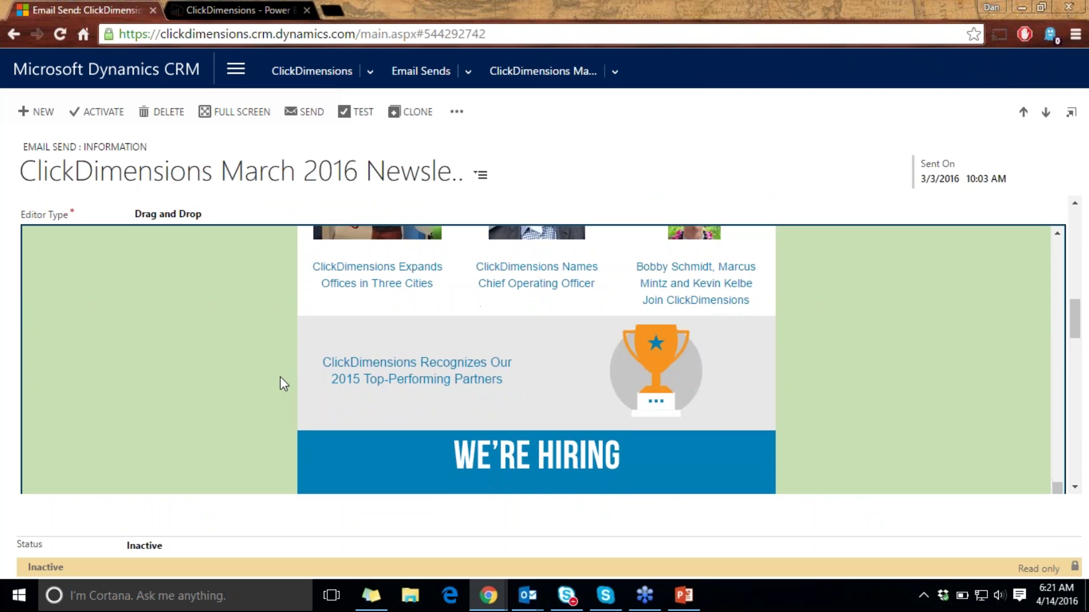
scroll(280, 377, down, 10)
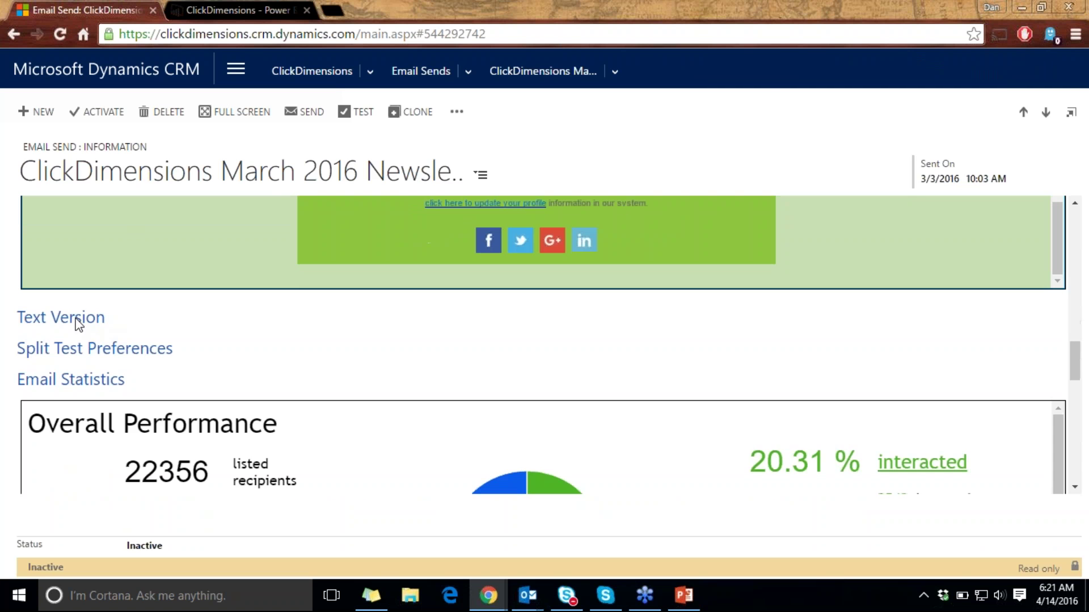
click(80, 319)
scroll(85, 352, down, 15)
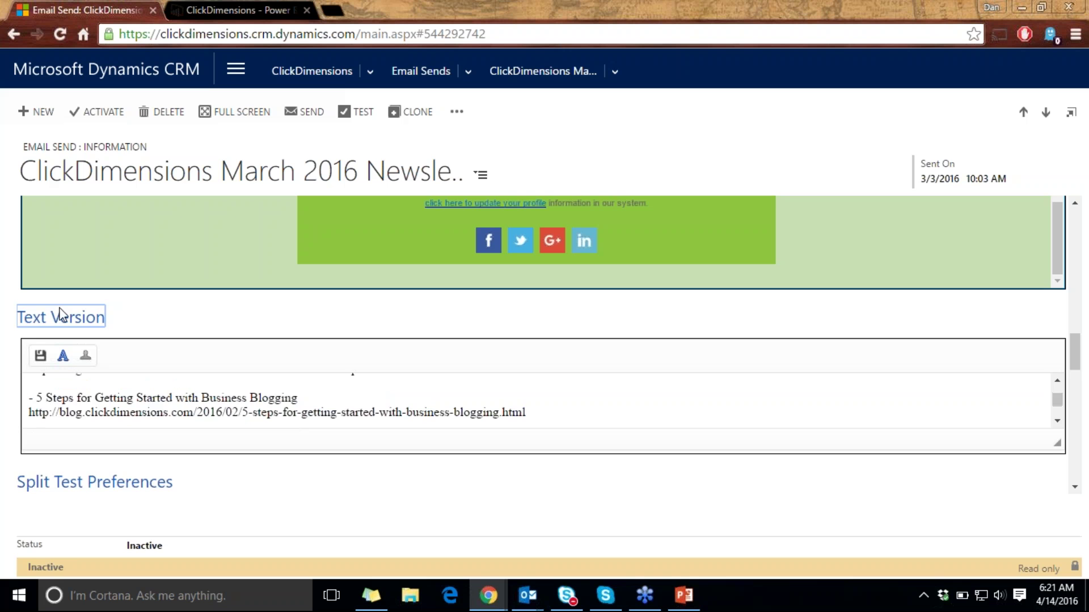
- Collapse the Text Version section and examine the newsletter's Email Statistics, covering overall performance, interactions and deliverability
click(88, 315)
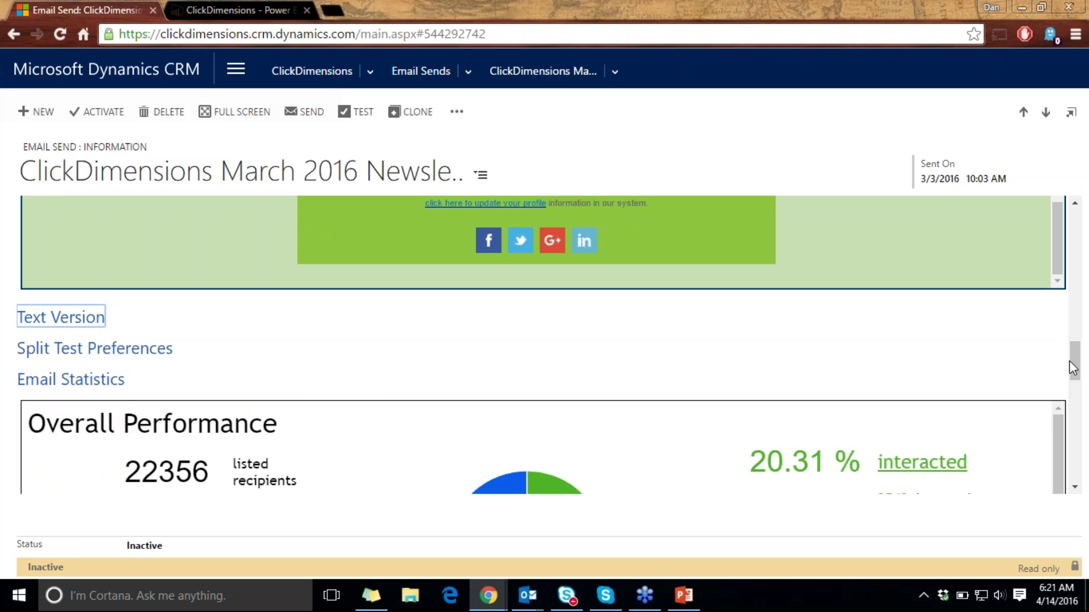
drag(1073, 363, 1079, 385)
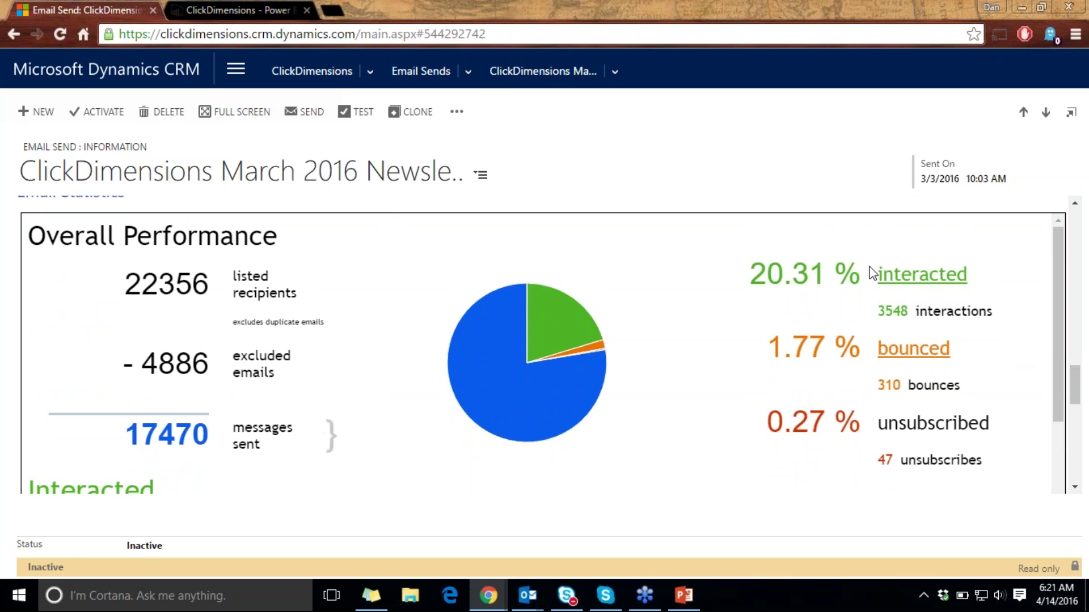
scroll(438, 349, down, 2)
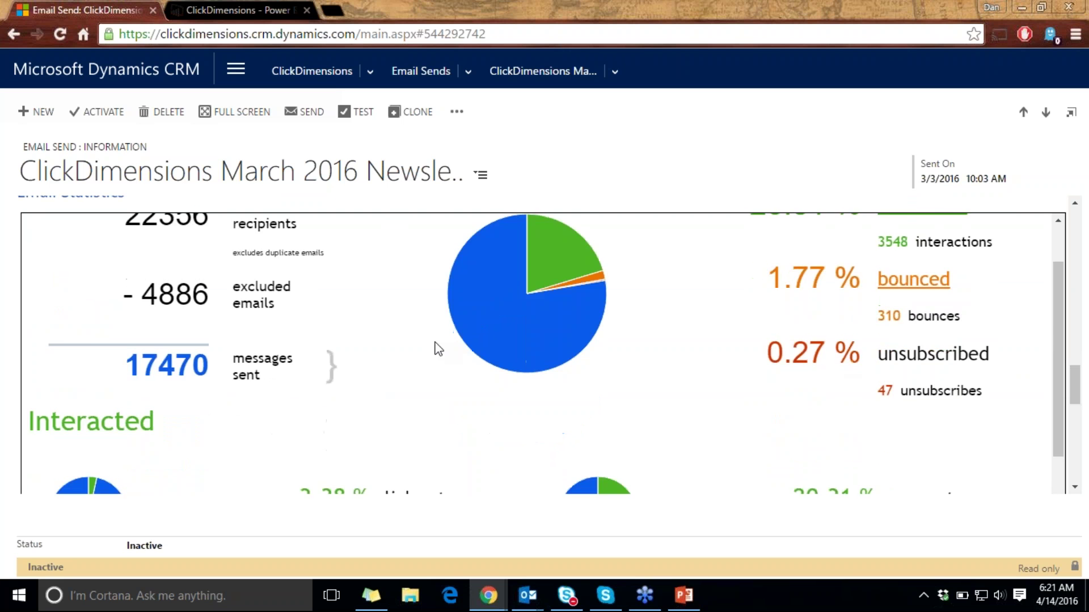
scroll(438, 349, down, 4)
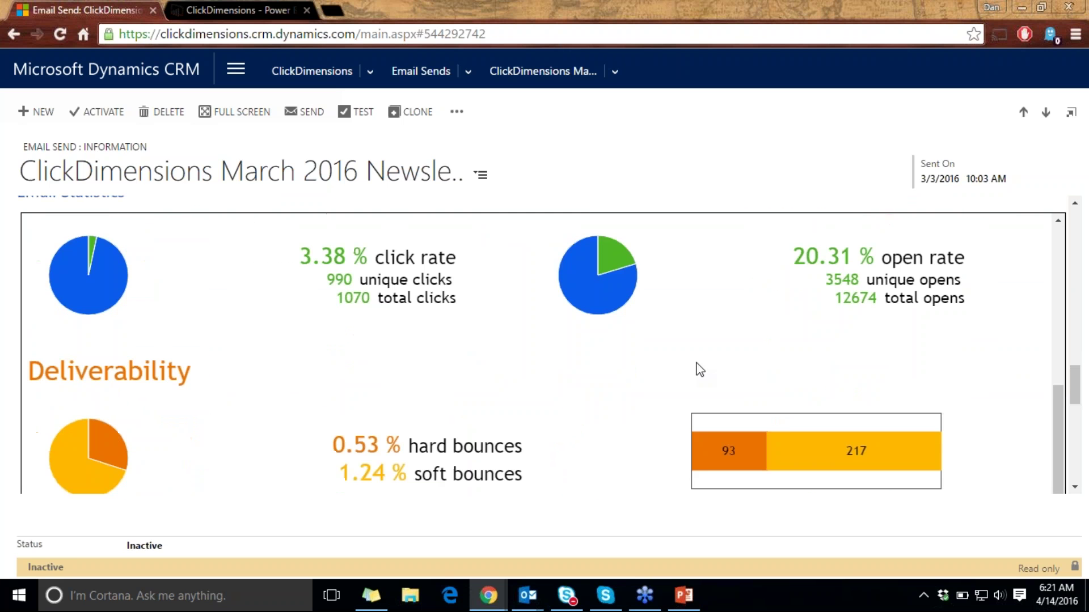
scroll(672, 375, down, 2)
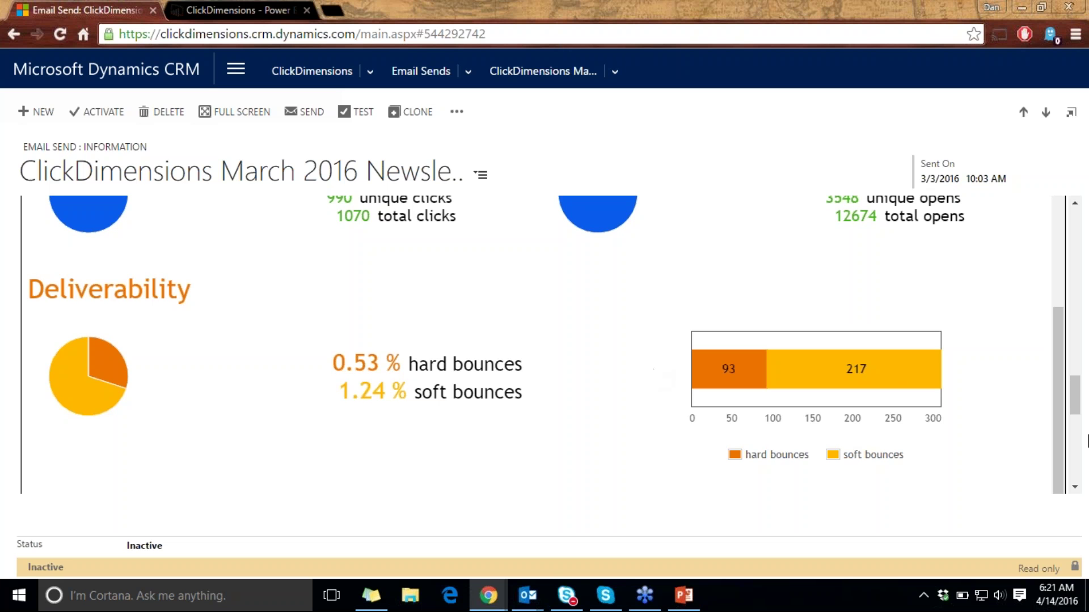
- Examine the newsletter's Social Statistics for shares on Facebook, Twitter, LinkedIn and Google+
drag(1076, 400, 1079, 453)
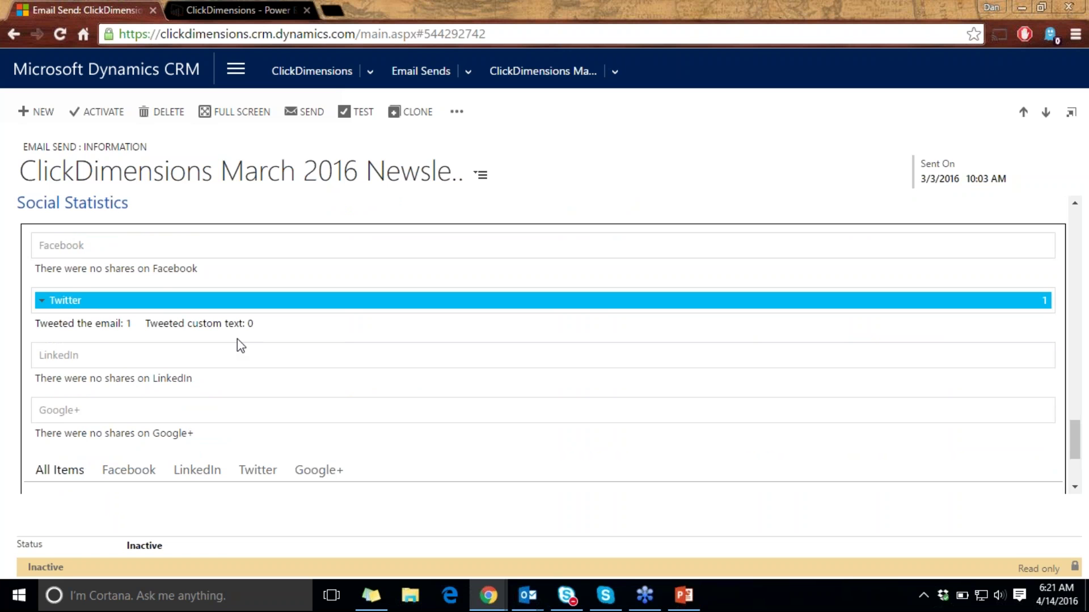
scroll(323, 423, down, 2)
scroll(323, 423, up, 3)
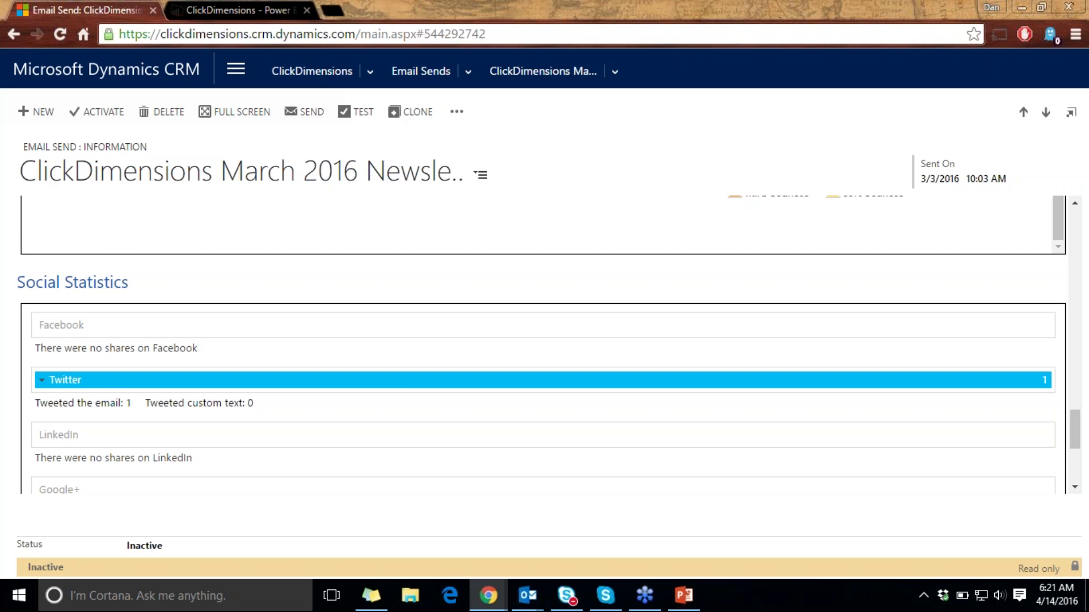
- Show the March 2016 newsletter's related sent emails, sort them by most clicks, and look through the recipients
click(618, 72)
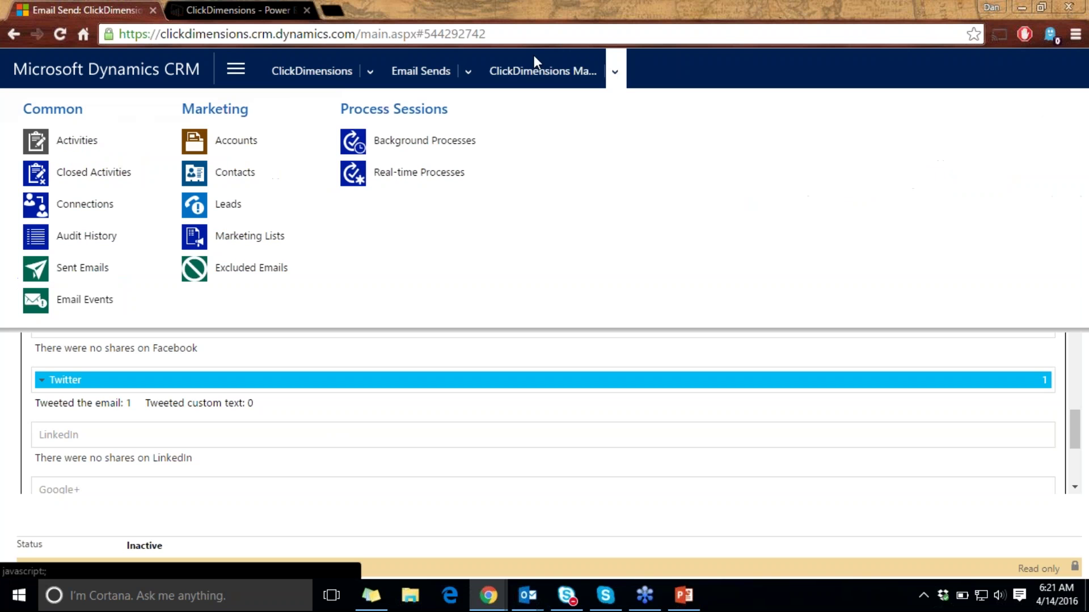
click(94, 269)
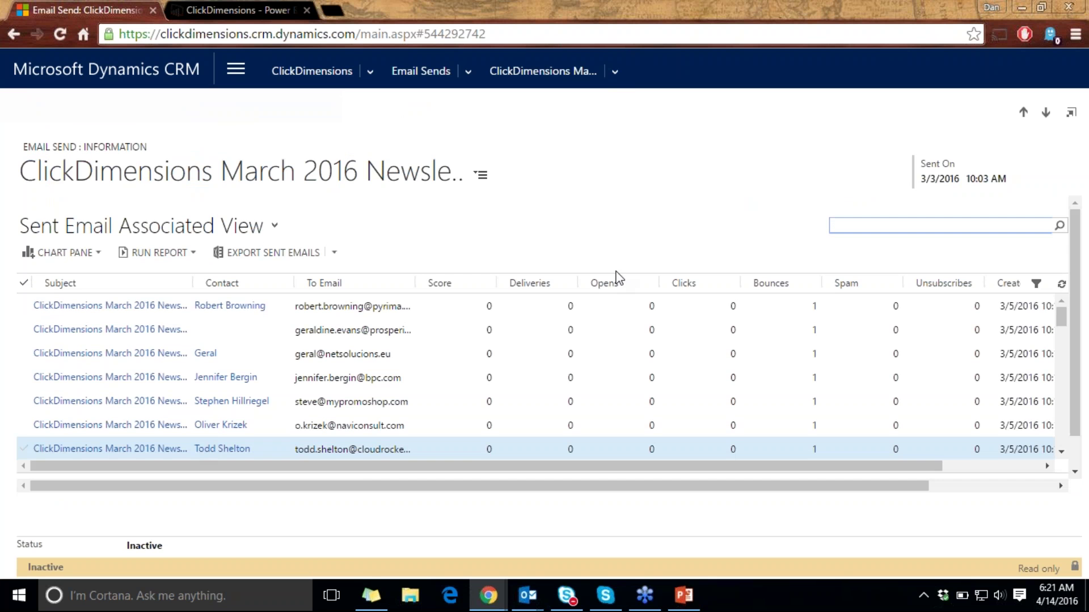
click(679, 285)
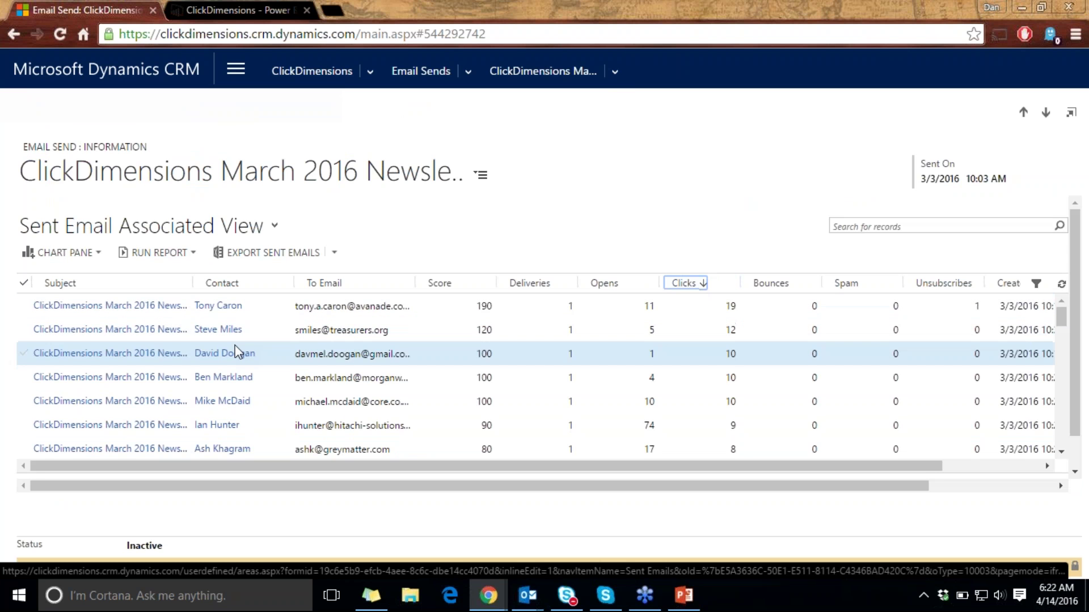
scroll(237, 351, down, 5)
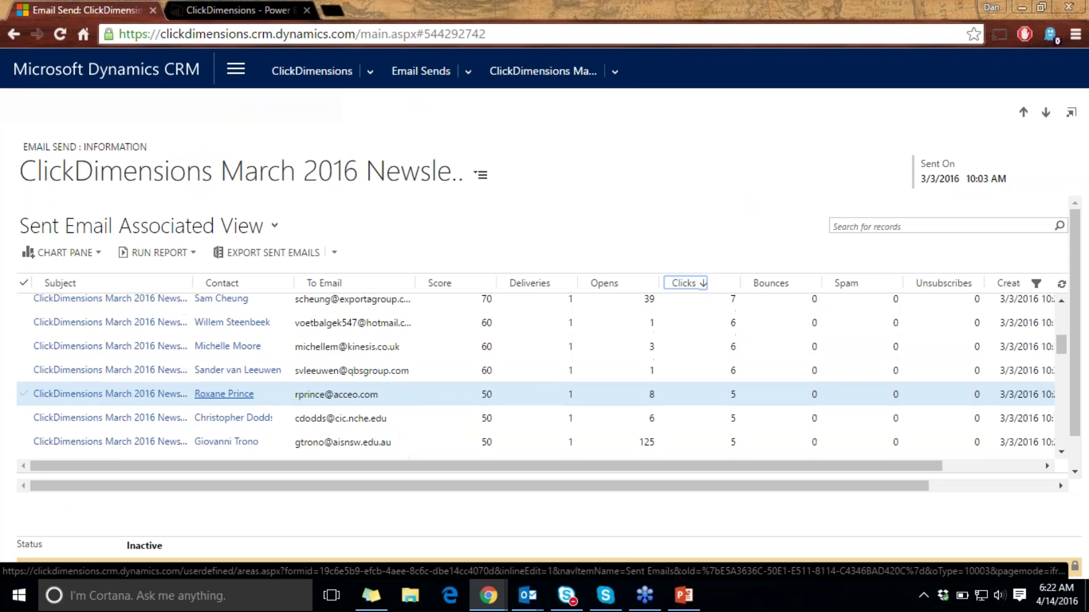
scroll(567, 397, down, 2)
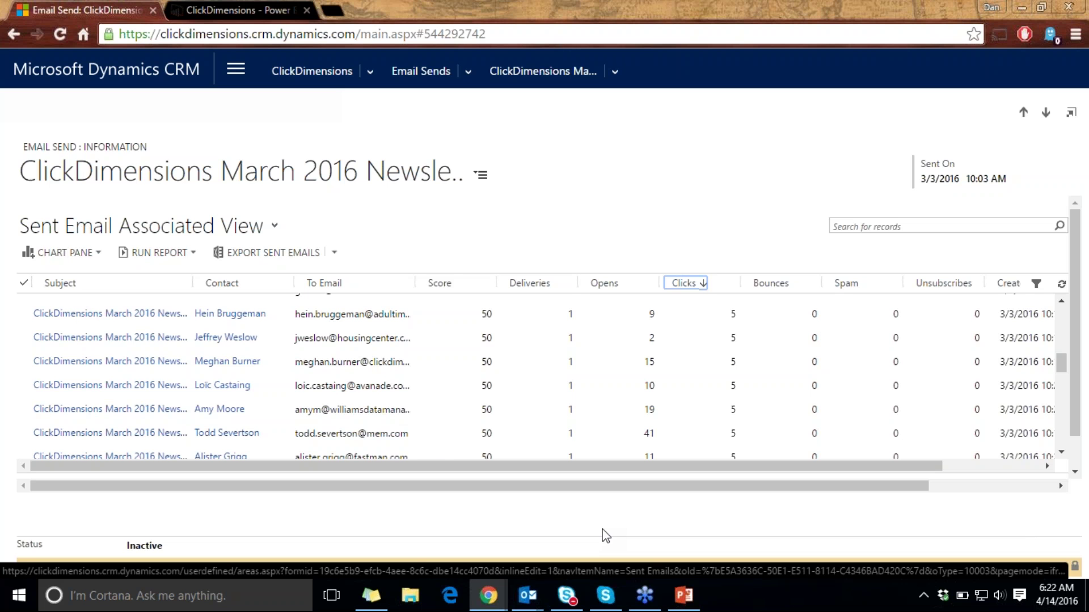
- Return to the newsletter's email send form, view its Click Heat Map from header to footer, and close the map
click(566, 67)
click(456, 112)
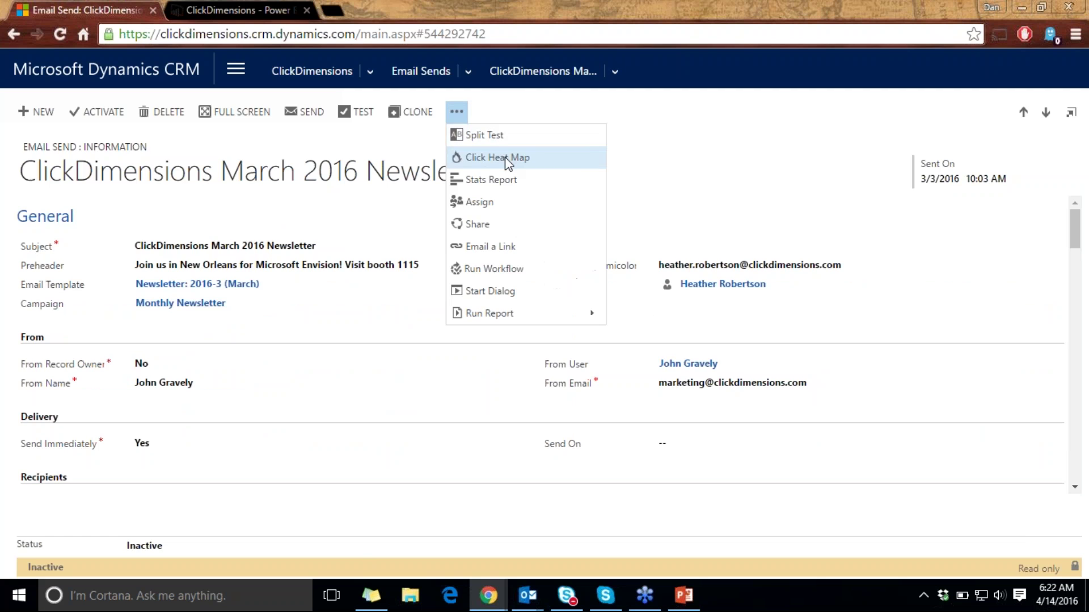
click(506, 159)
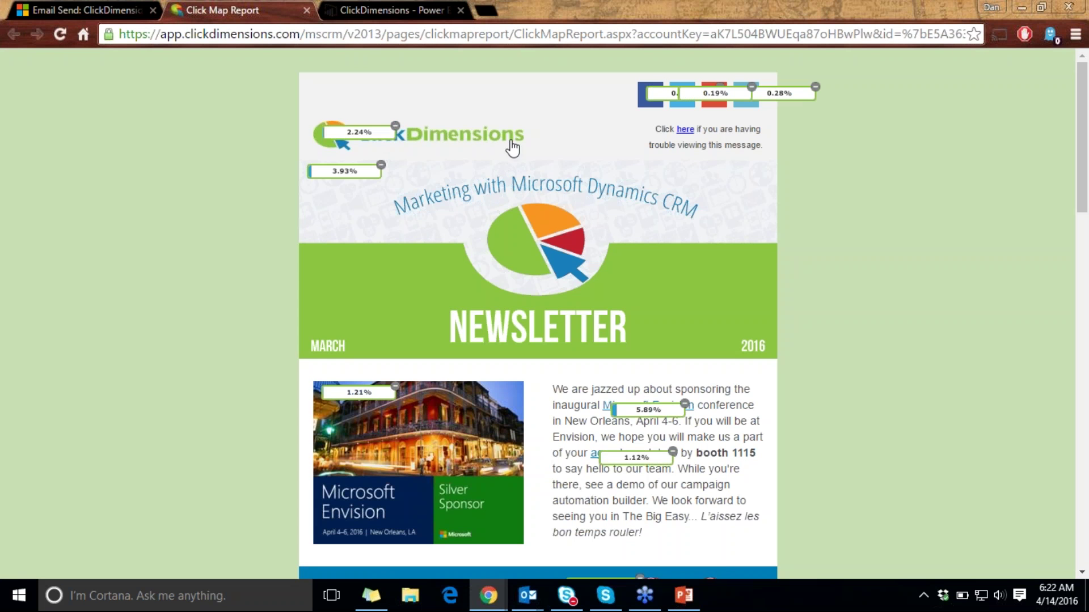
scroll(409, 170, down, 12)
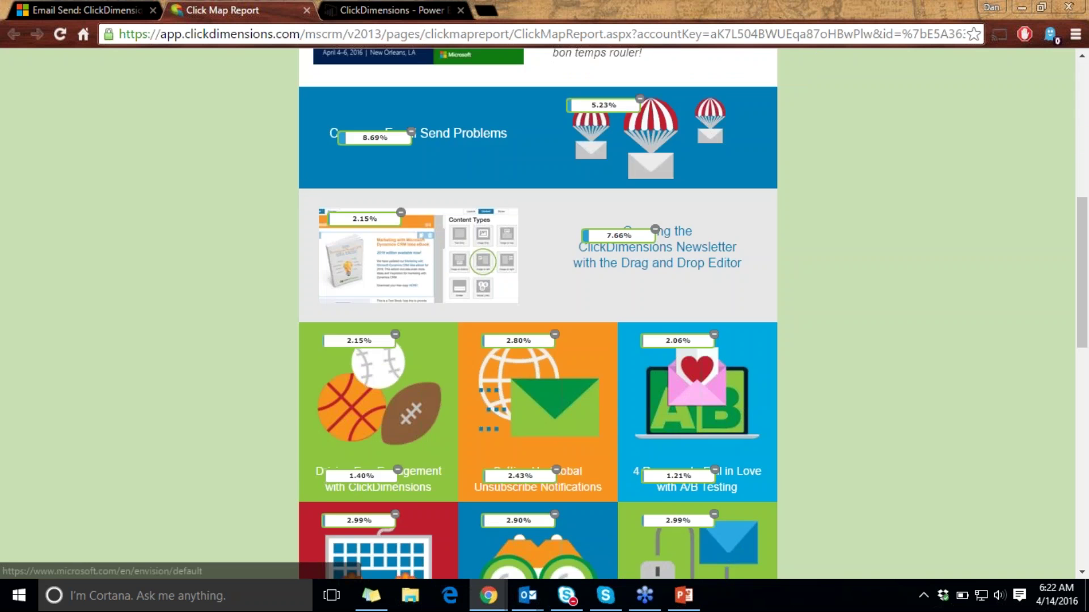
scroll(393, 199, down, 11)
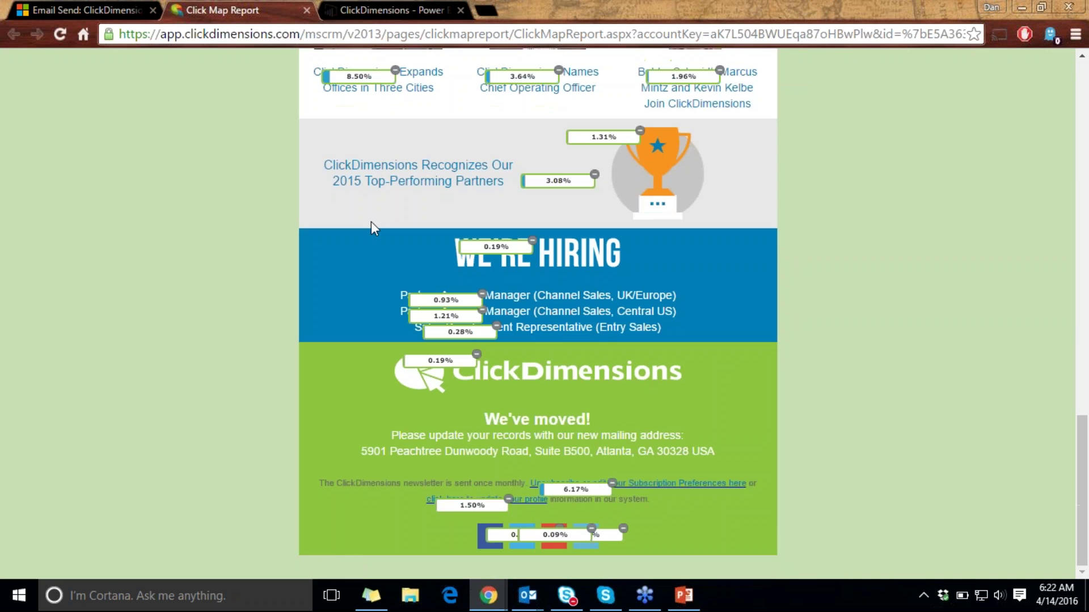
scroll(366, 229, up, 10)
click(306, 10)
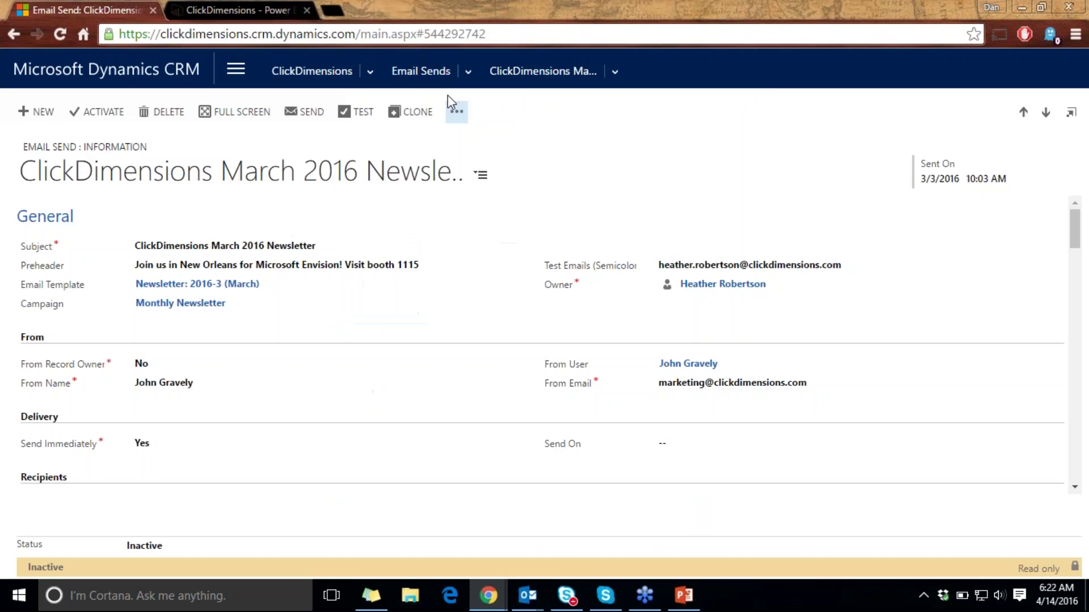
- Run the ClickDimensions Email Clicks report for this email send and list the recipients of the drag-and-drop editor blog link
click(457, 113)
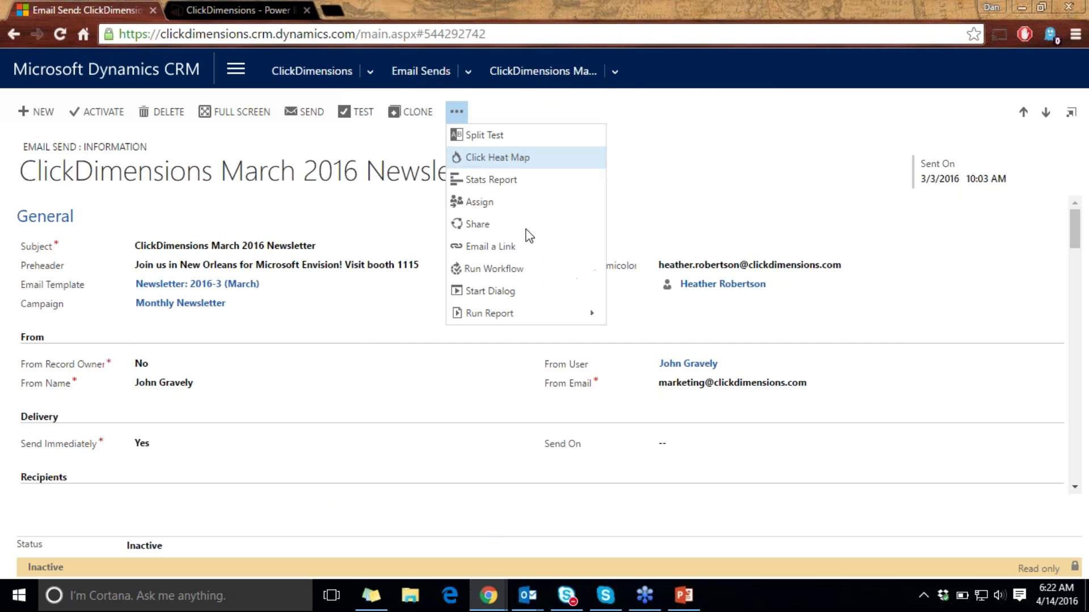
mouse_move(522, 312)
click(684, 333)
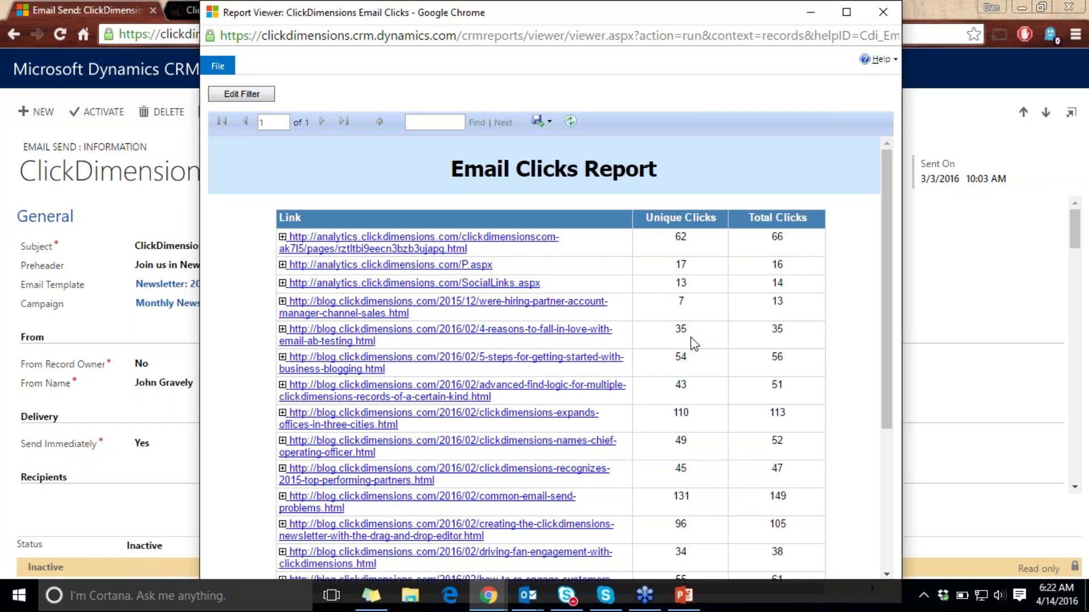
scroll(690, 342, down, 5)
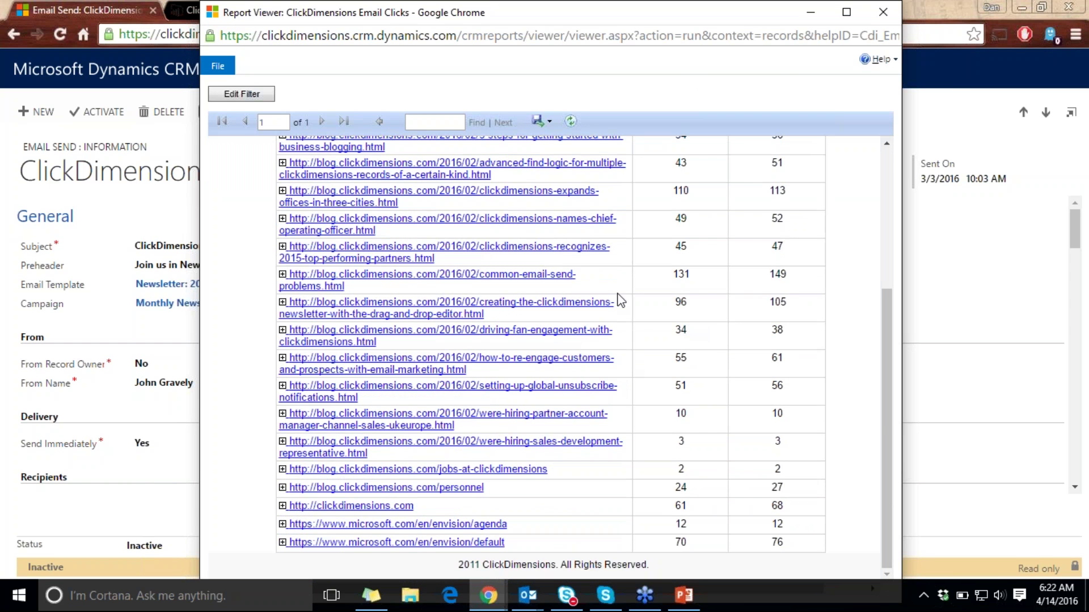
click(574, 312)
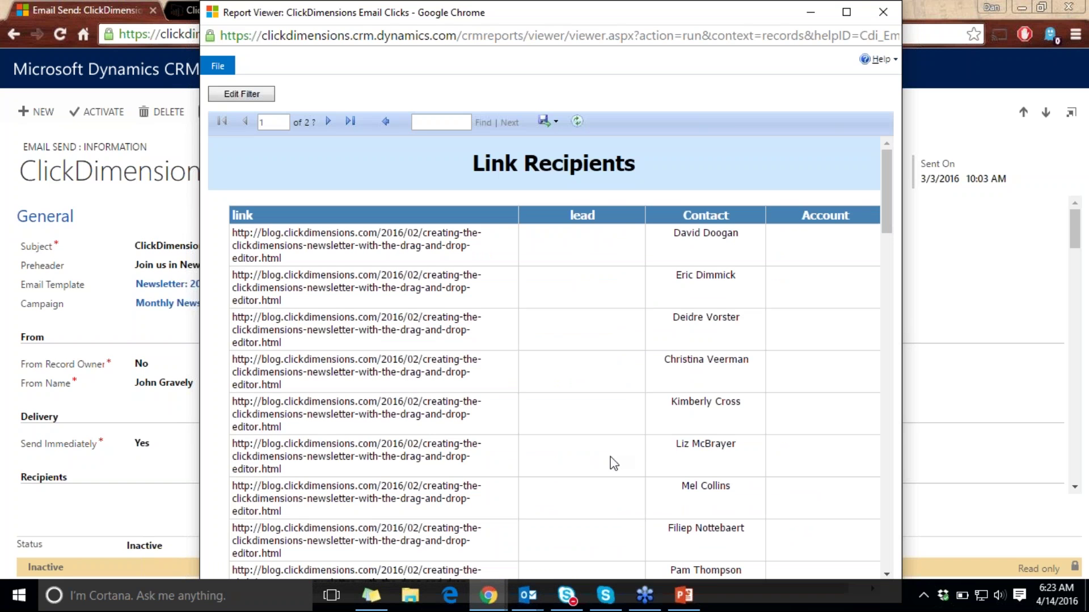
- Open the sixth contact listed in Link Recipients and examine the contact's posted forms, sent emails and page views
click(705, 444)
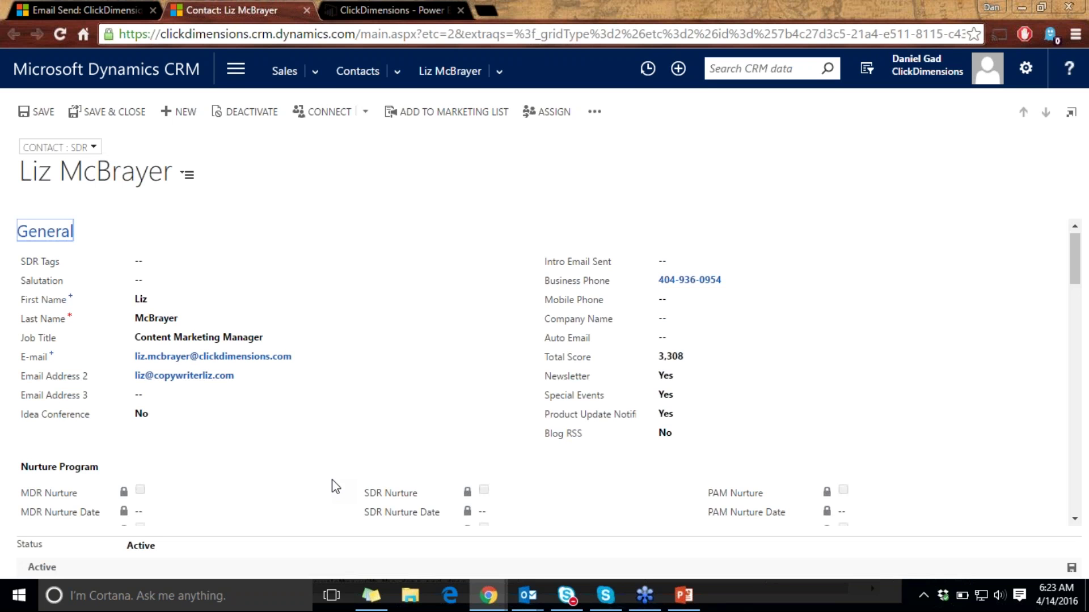
click(503, 82)
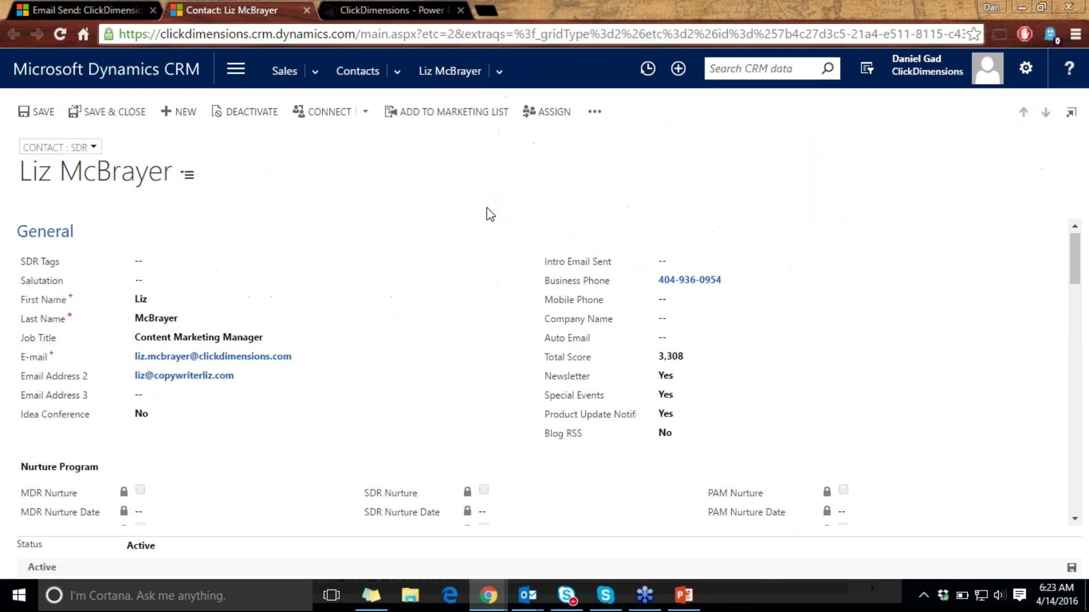
scroll(1075, 261, down, 1)
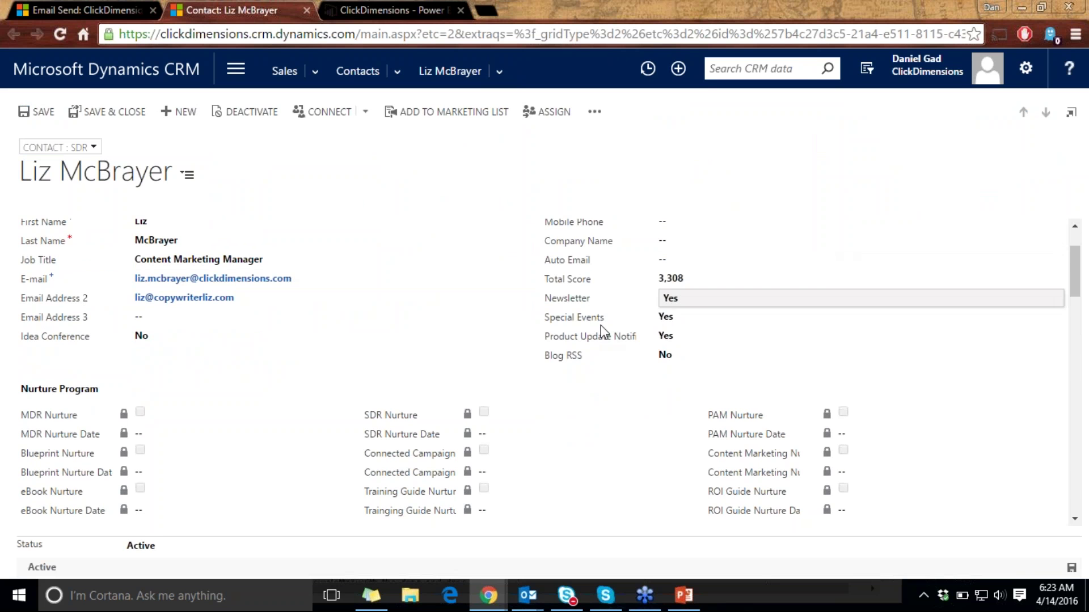
scroll(584, 340, down, 7)
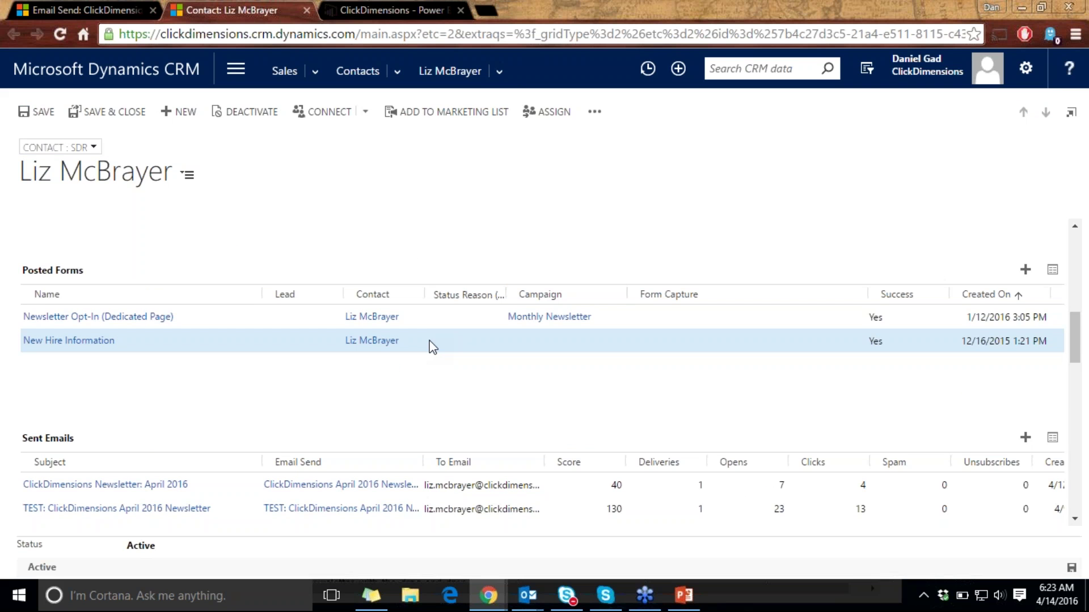
scroll(496, 272, down, 4)
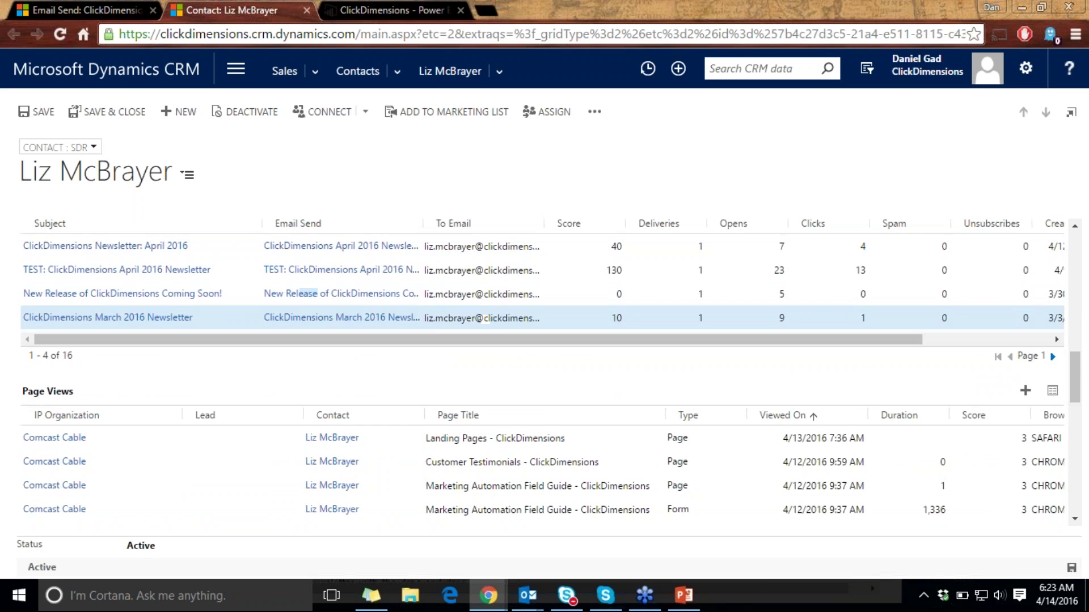
scroll(631, 305, down, 3)
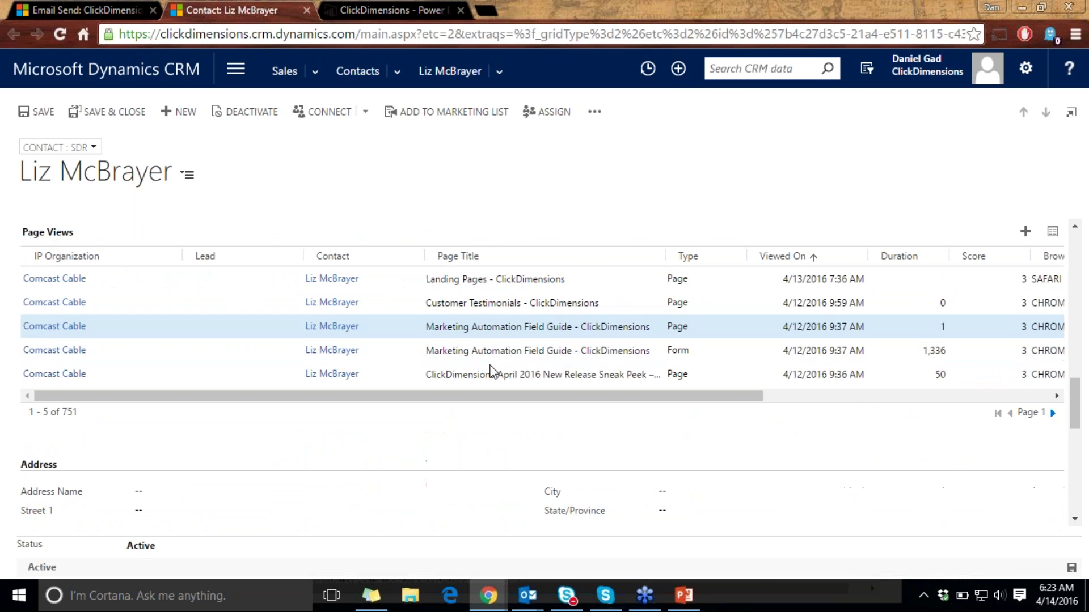
scroll(573, 287, up, 4)
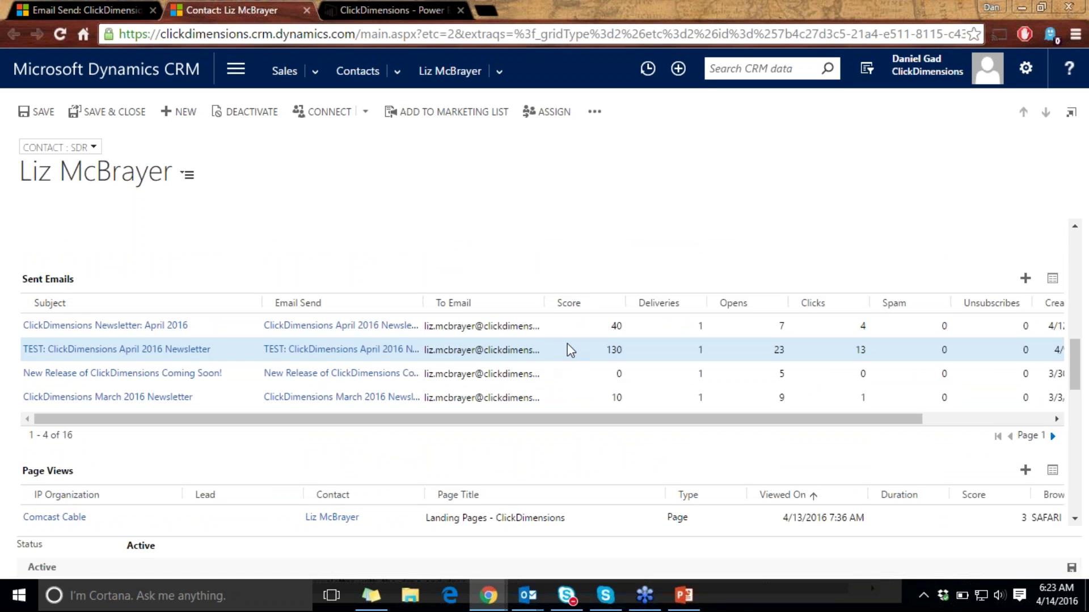
- Open the contact's ClickDimensions Newsletter: April 2016 sent email, review its statistics and events, and view the clicked blog post
click(569, 334)
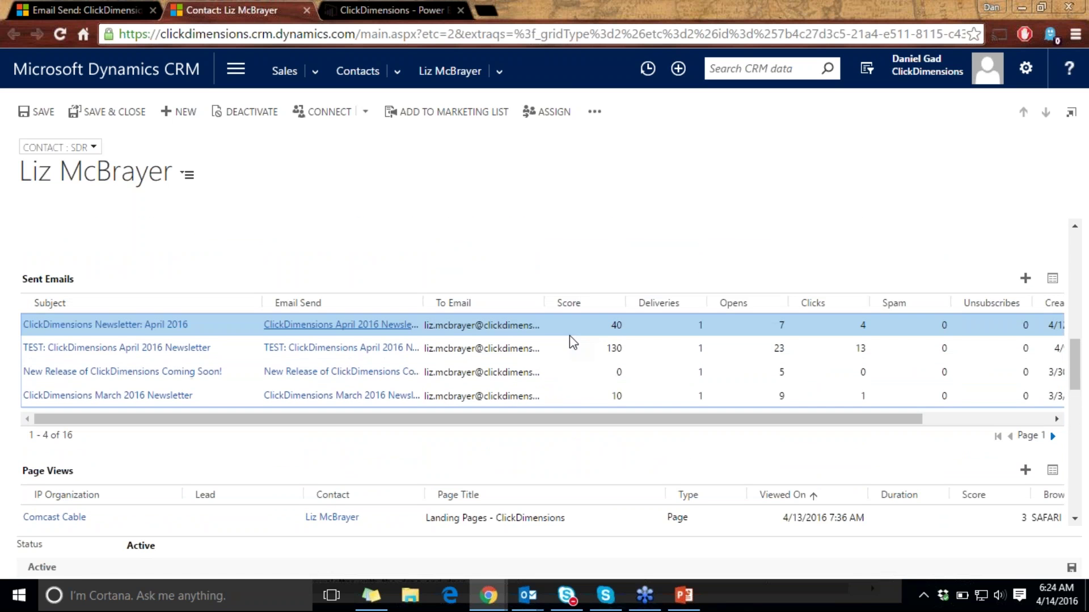
double_click(563, 322)
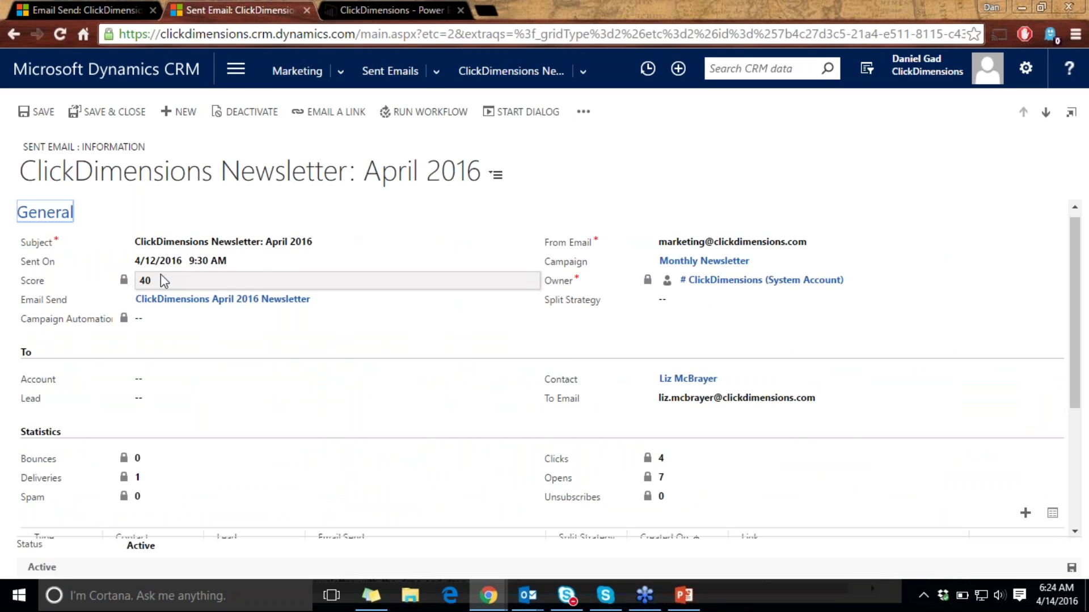
scroll(511, 352, down, 2)
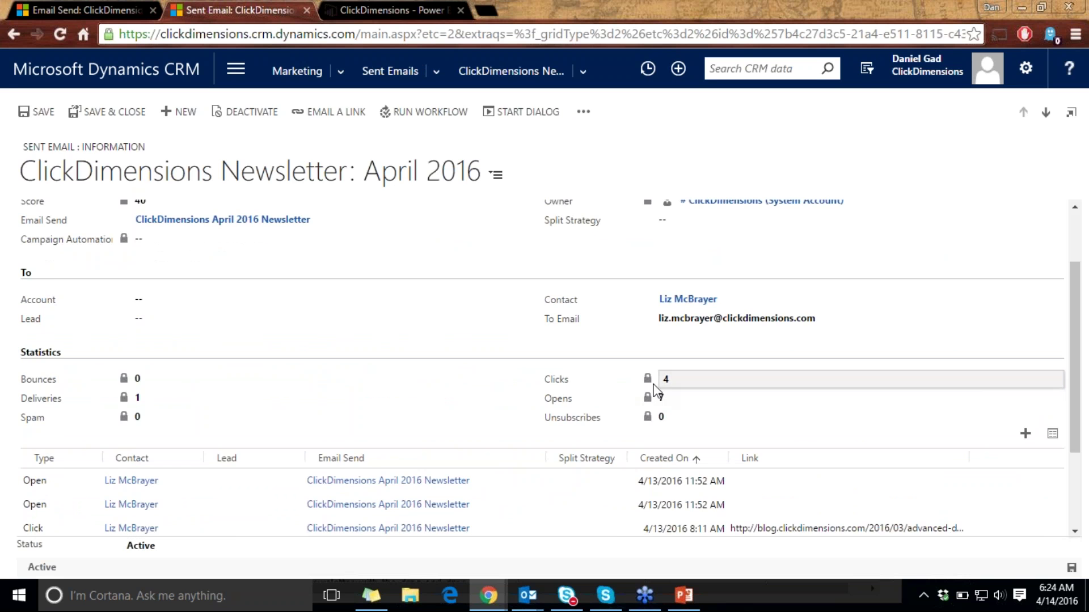
scroll(629, 400, down, 2)
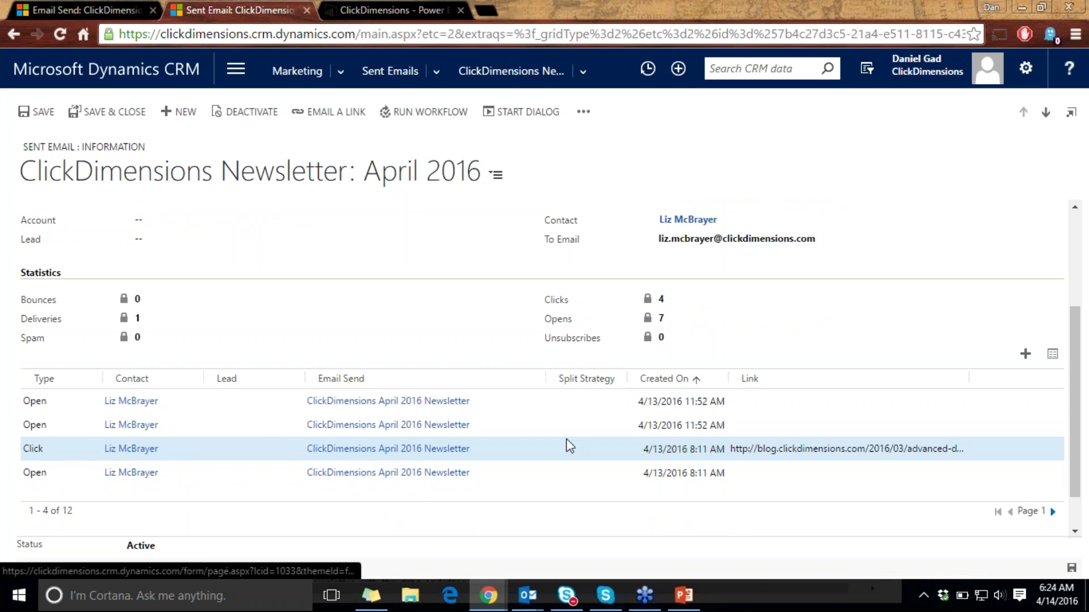
click(751, 448)
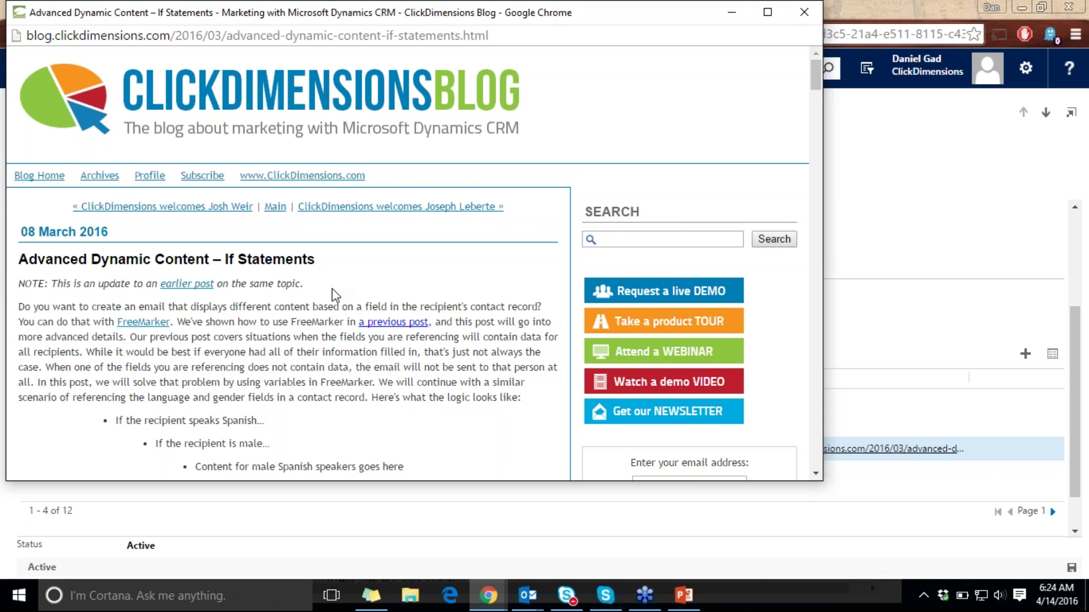
click(804, 12)
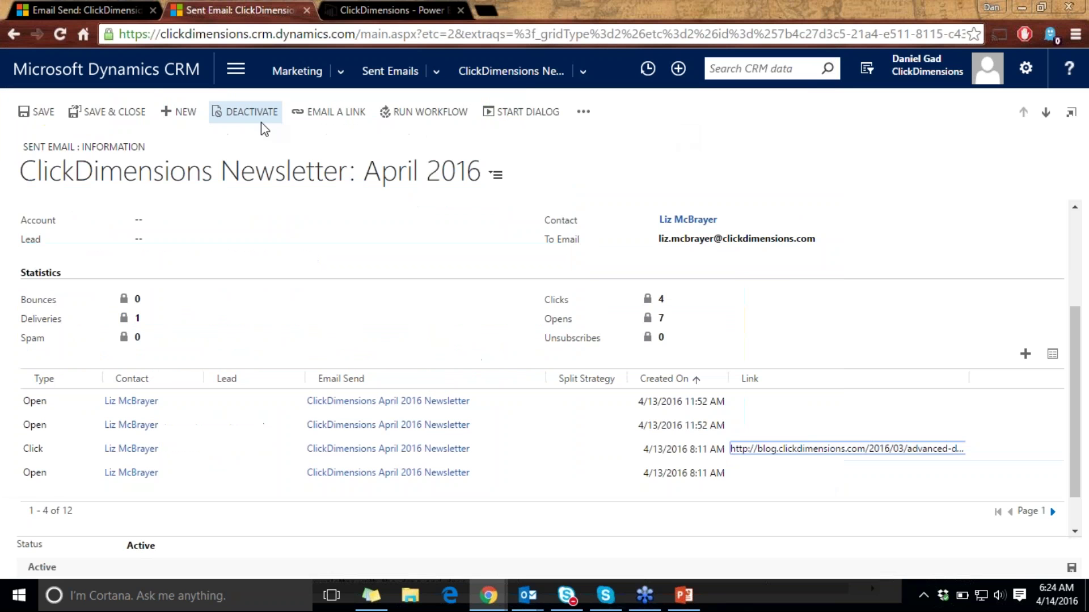
- Open the ClickDimensions web visits list and look through the Active Visits records down to the end of the page
click(250, 79)
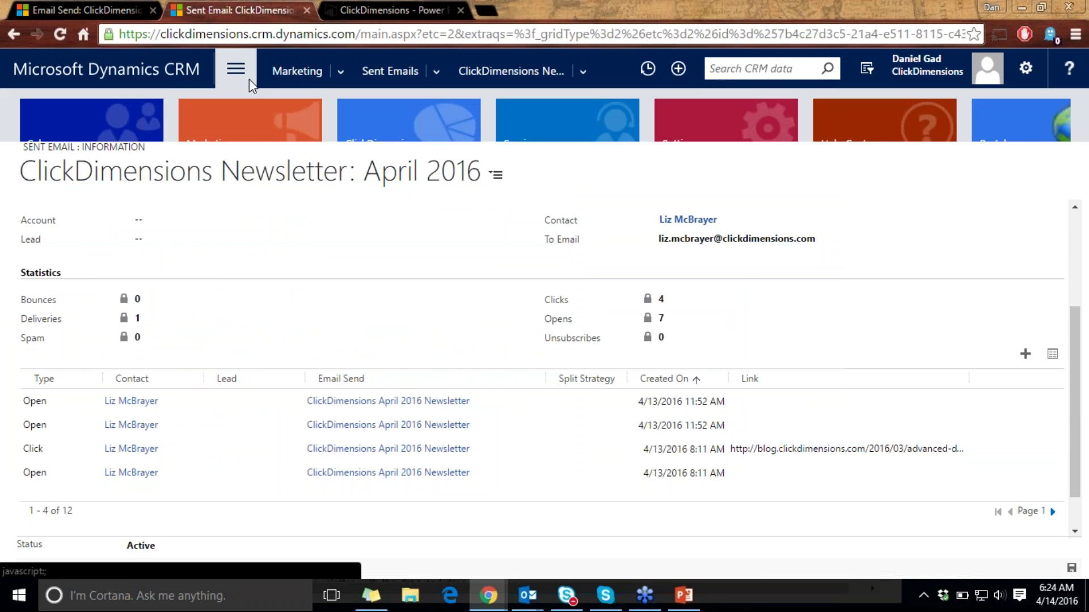
click(447, 143)
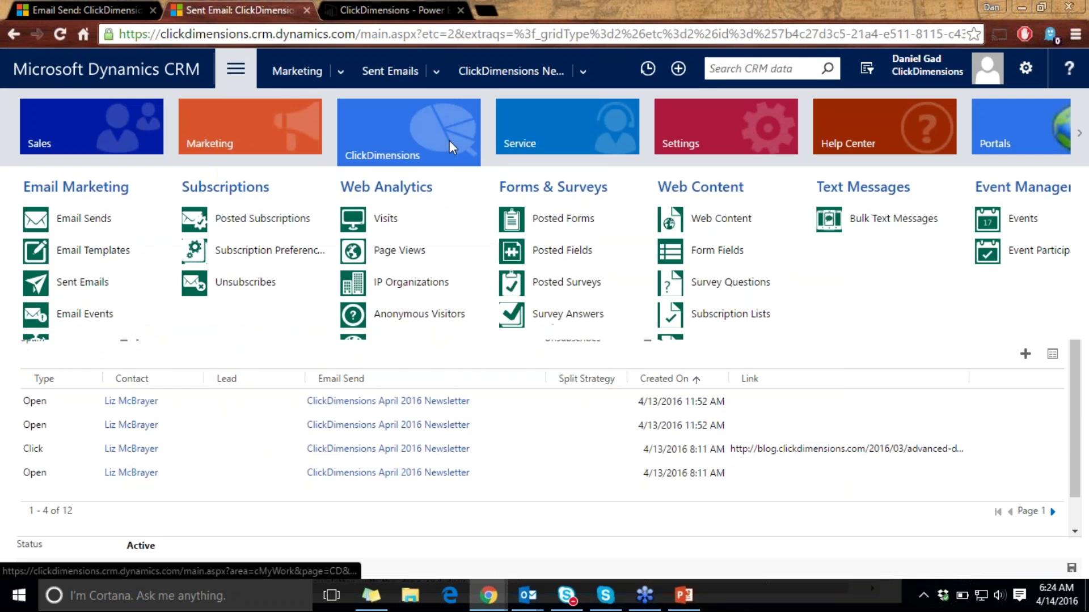
click(410, 217)
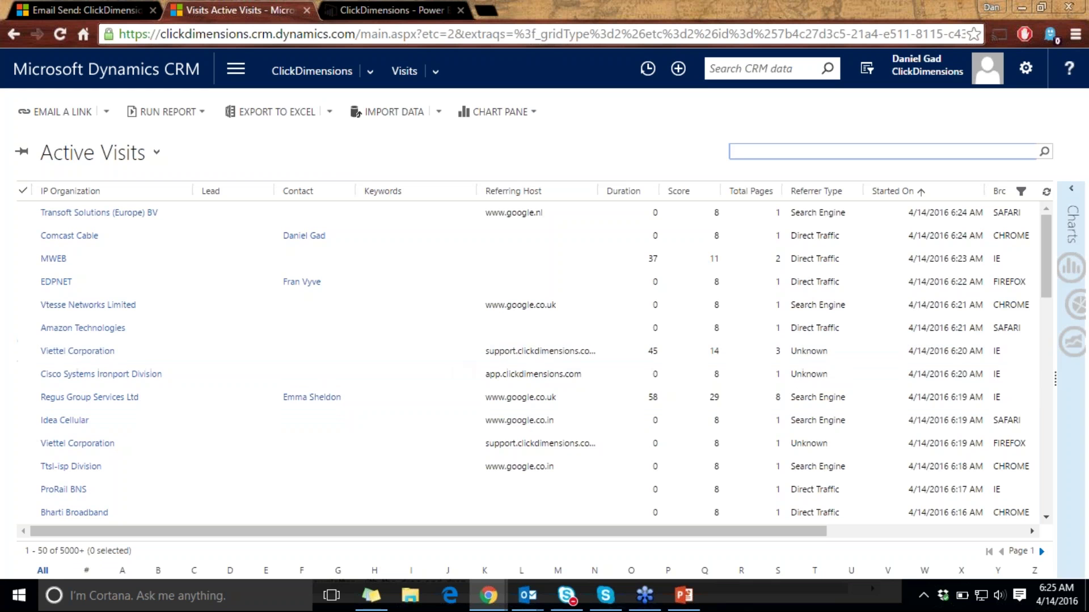
scroll(1046, 275, down, 2)
drag(1054, 330, 1076, 498)
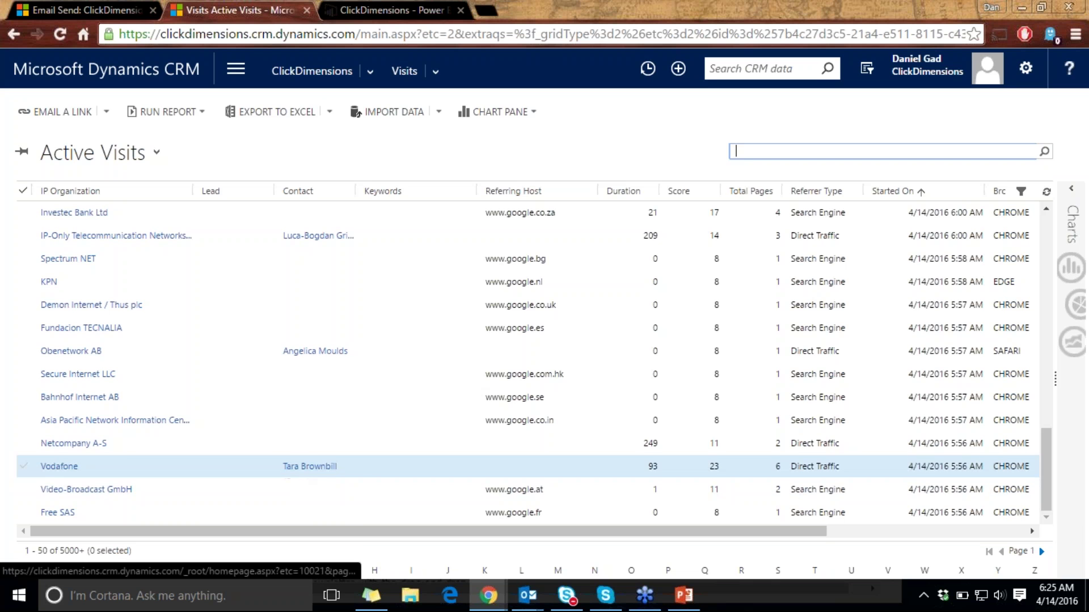
- Open the contact of the Vodafone visit, inspect the contact's webinars page view record, and view the visited web page
click(59, 467)
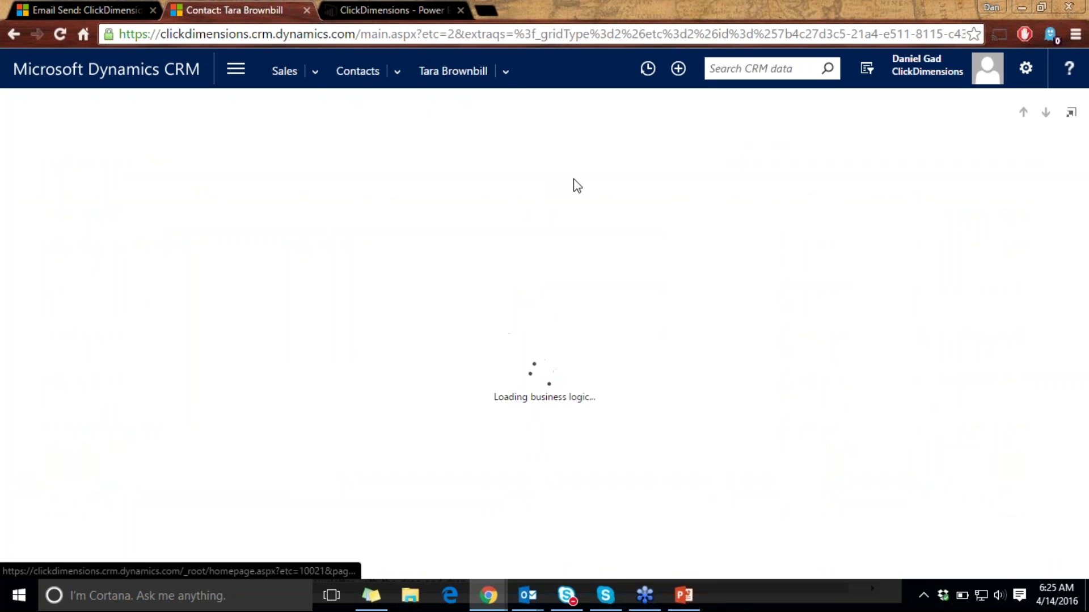
click(508, 67)
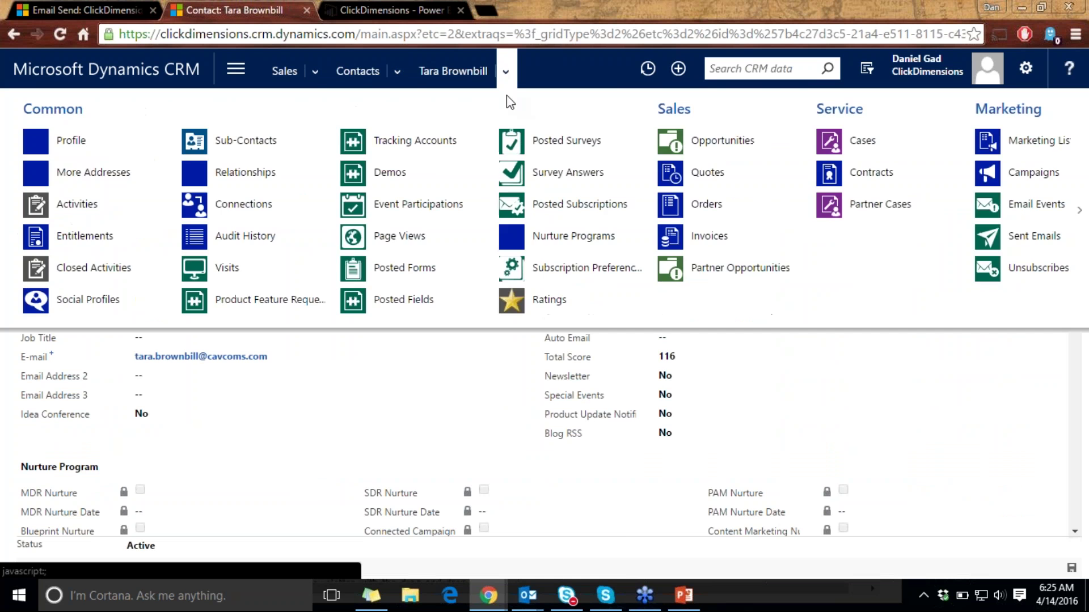
click(427, 238)
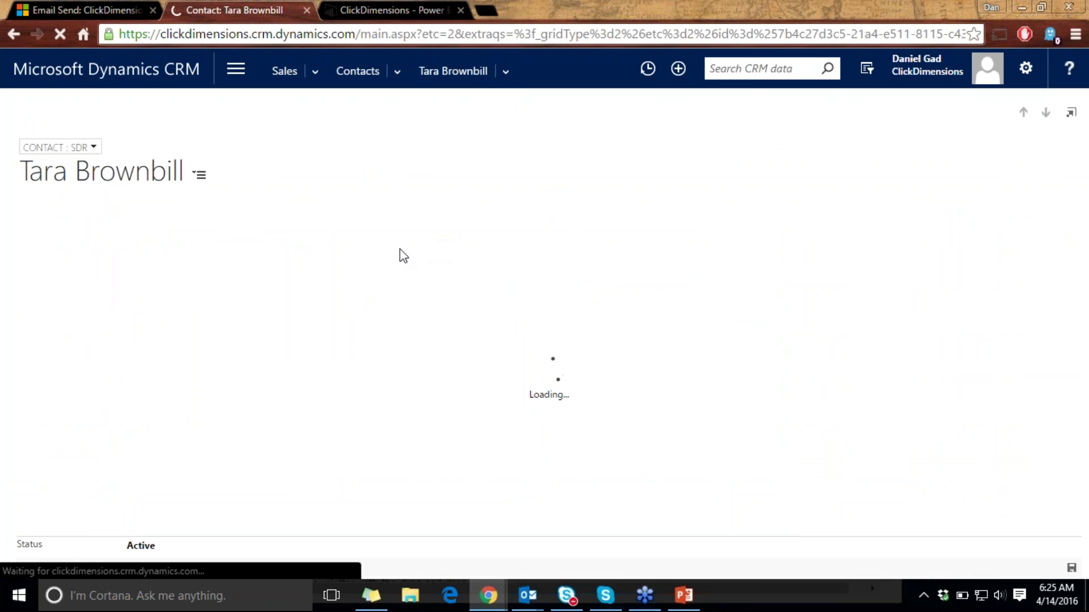
double_click(369, 328)
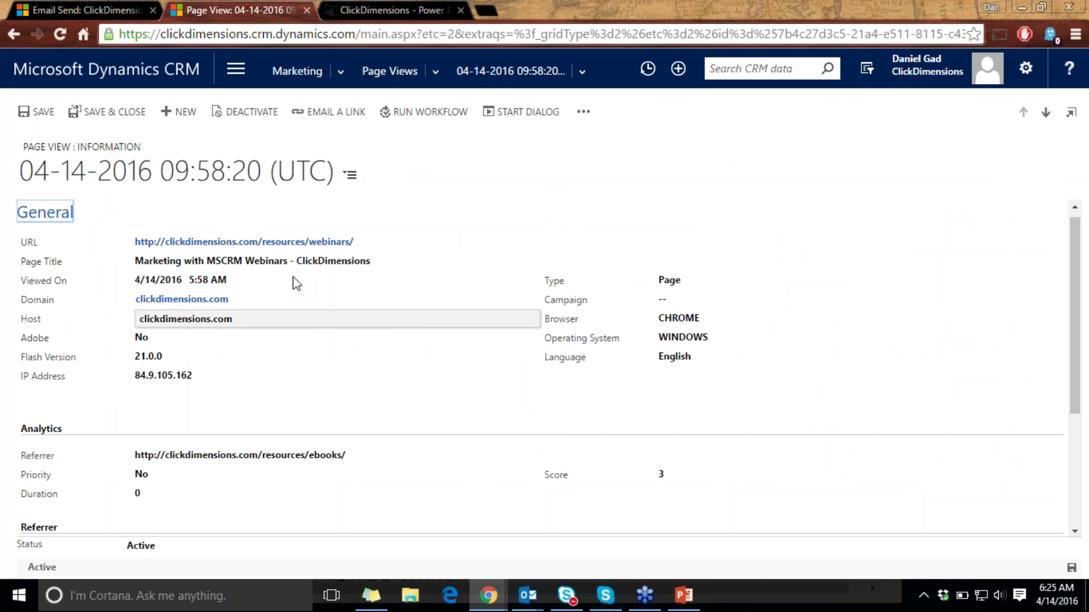
click(283, 242)
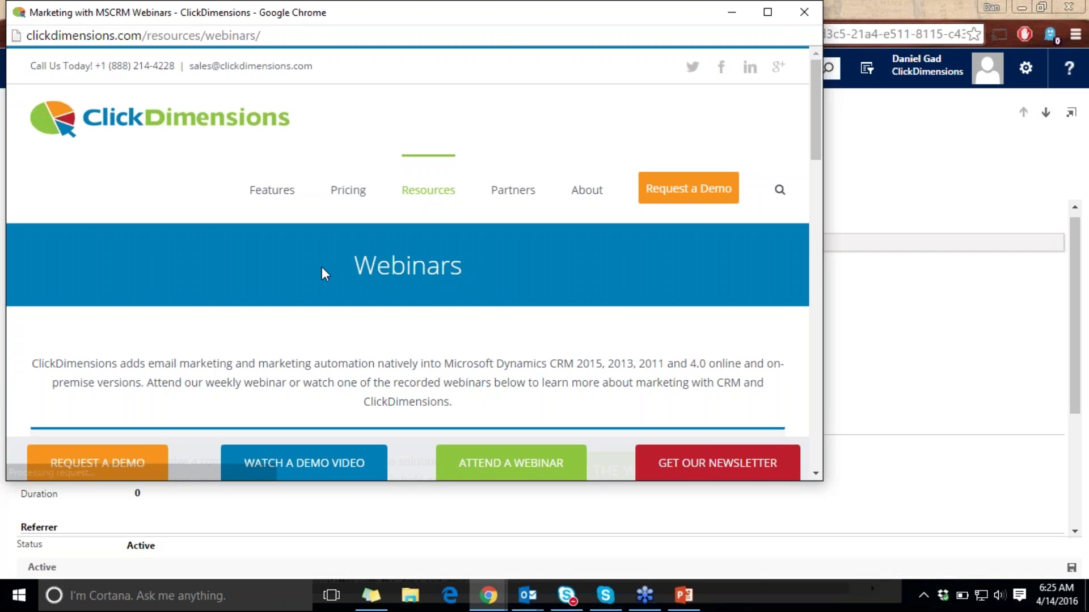
scroll(318, 267, down, 5)
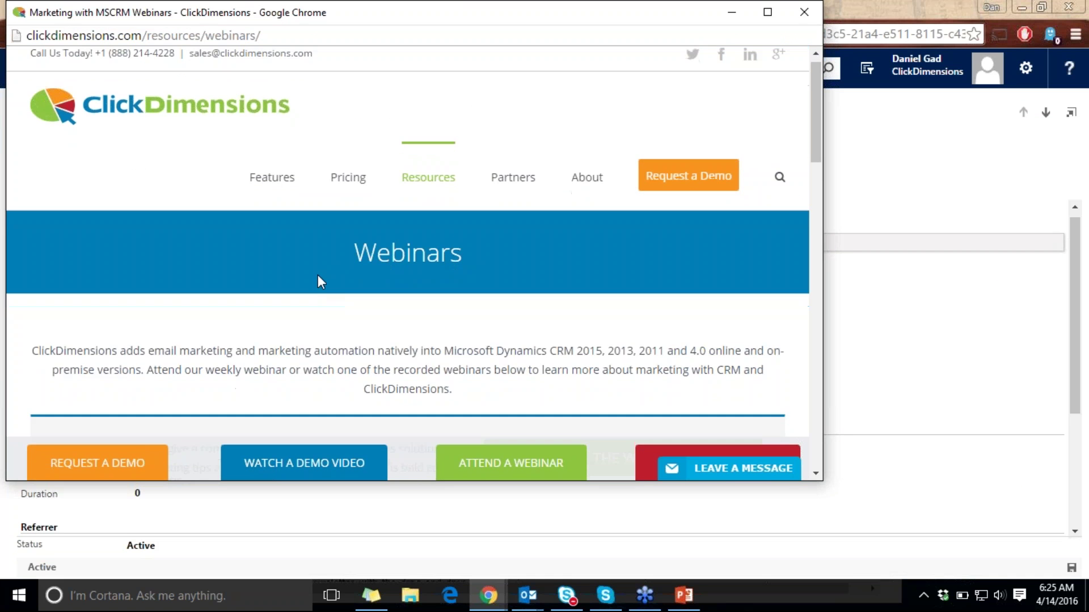
click(803, 12)
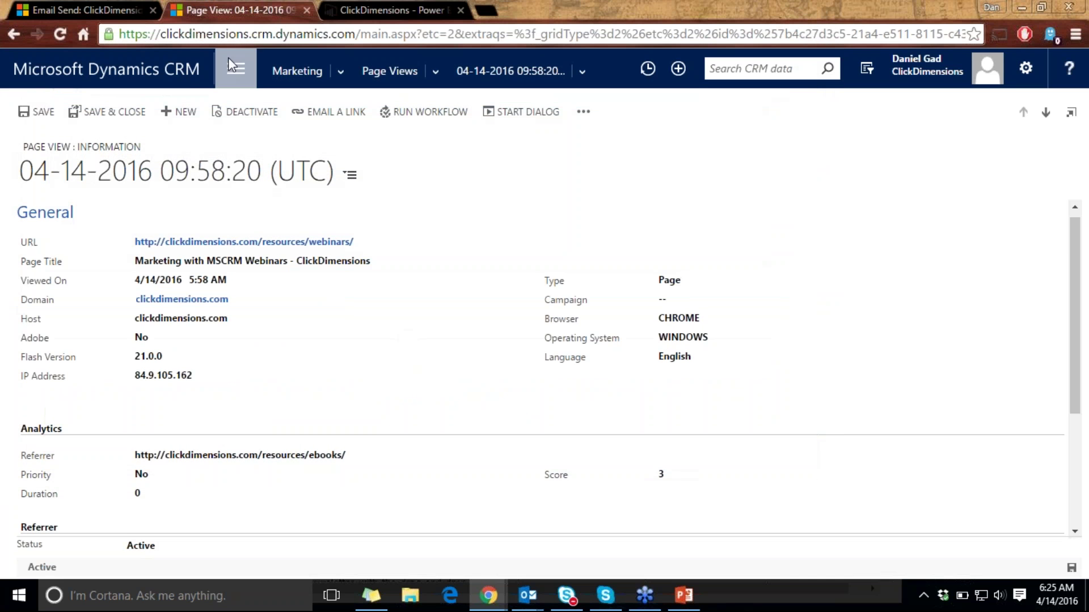
- Switch the Visits list to Visits from LinkedIn Ads - Last 30 days and review that view's criteria in Advanced Find
click(235, 68)
click(399, 114)
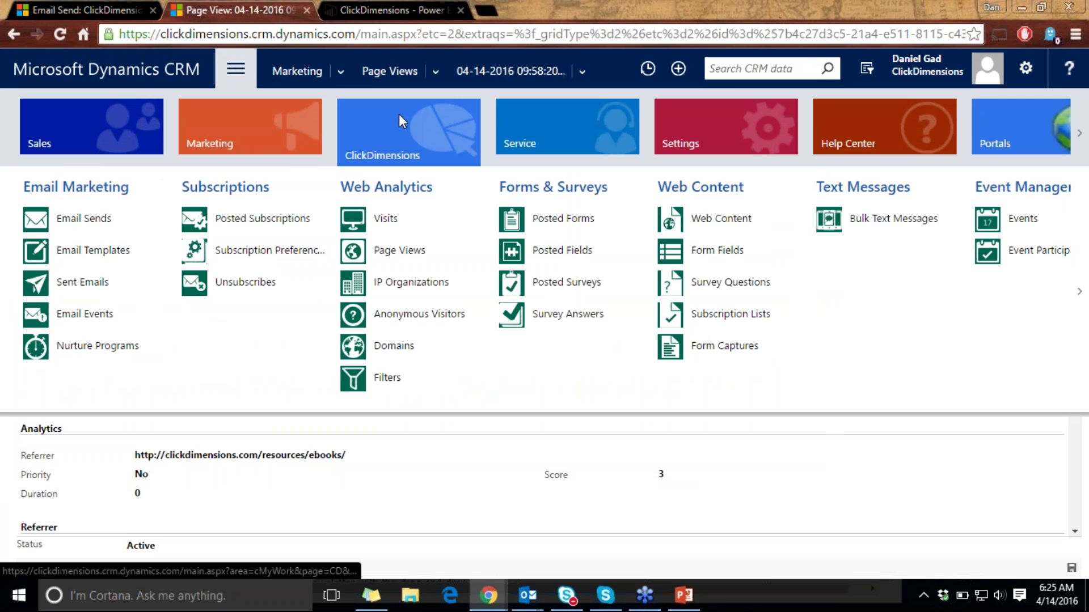
click(403, 212)
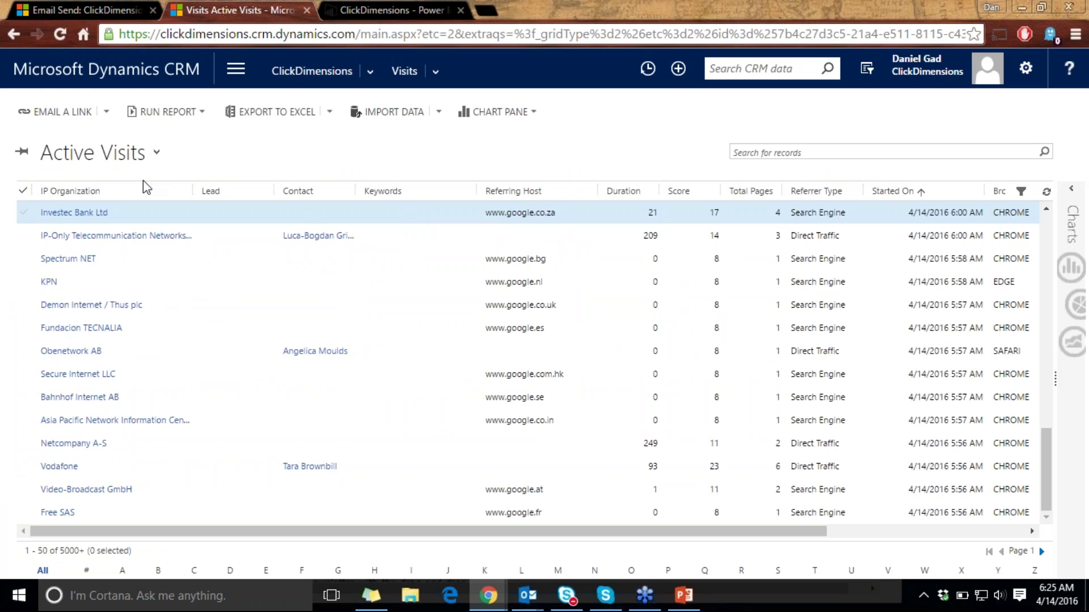
click(156, 152)
scroll(156, 351, down, 8)
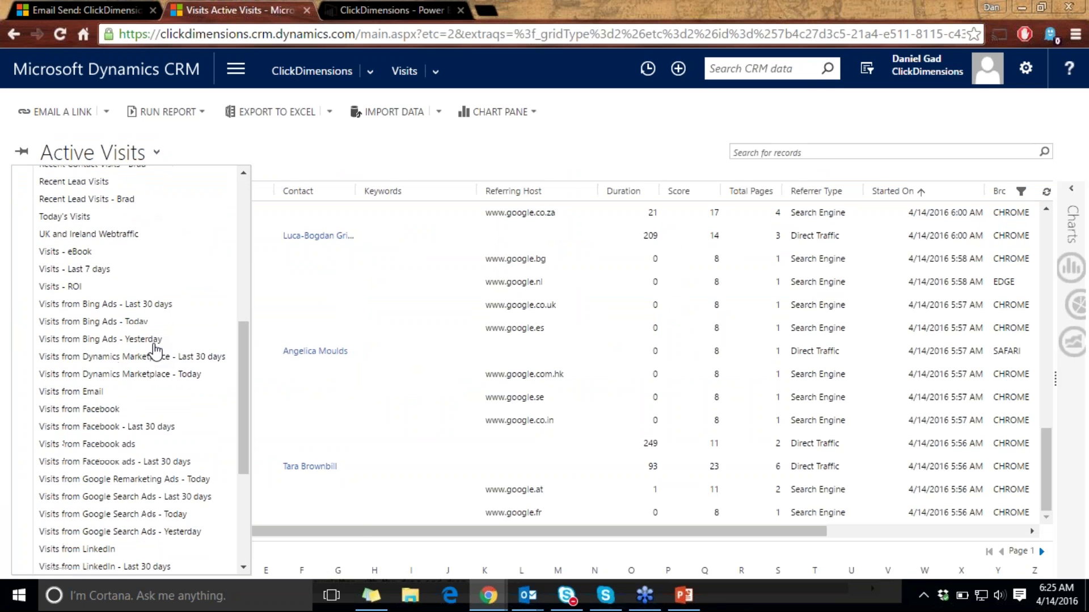
scroll(185, 446, down, 3)
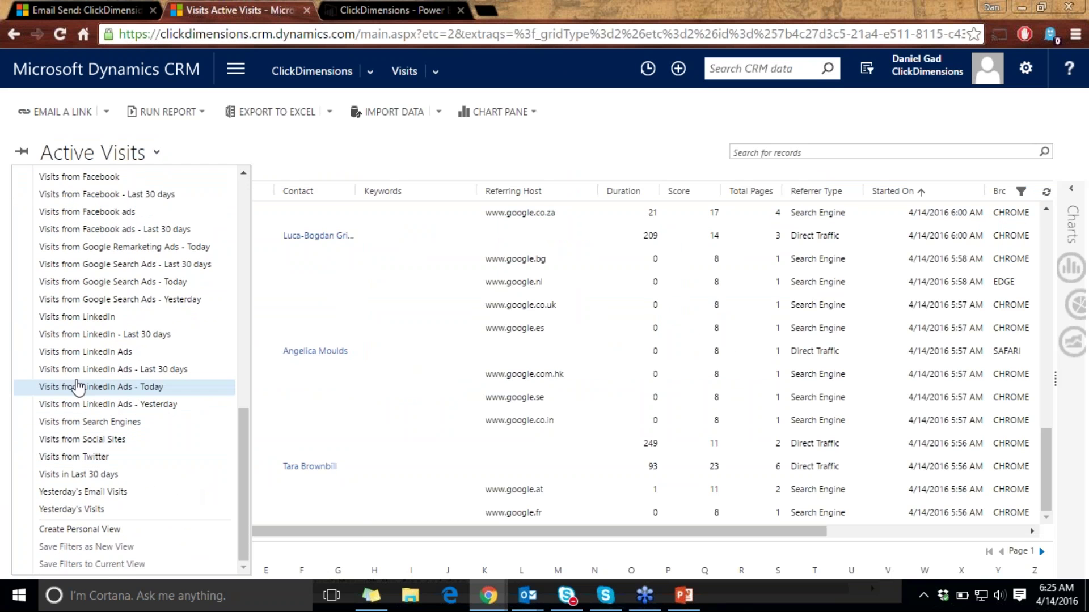
click(147, 371)
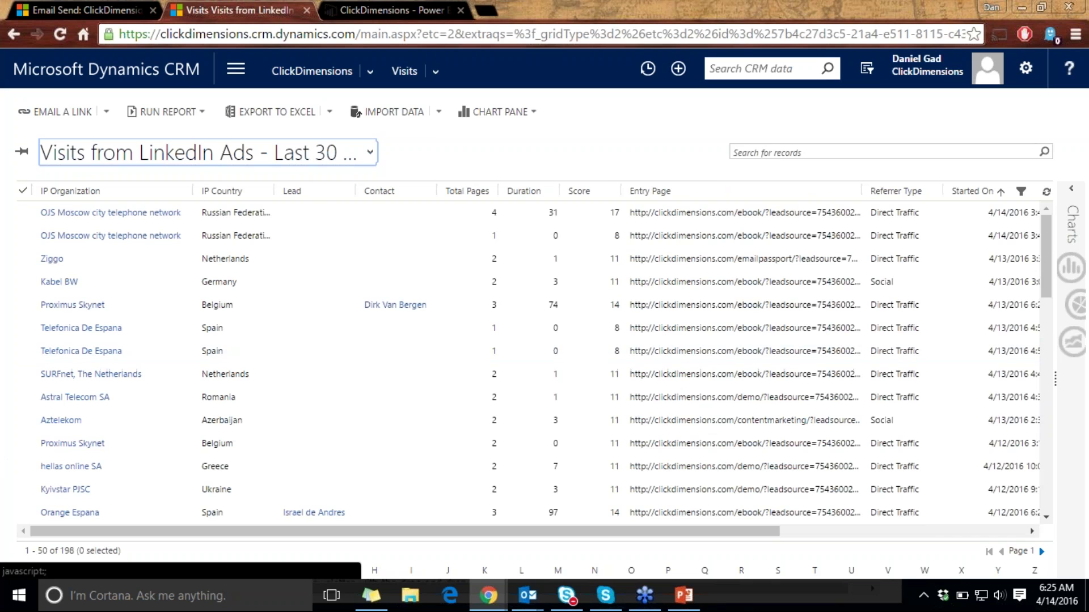
click(867, 69)
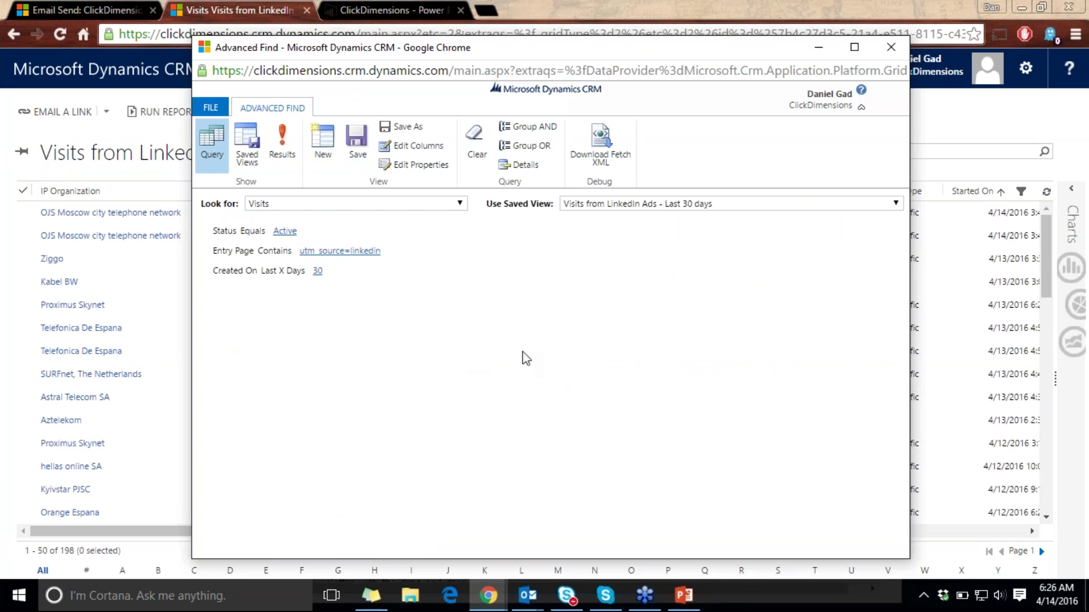
click(891, 47)
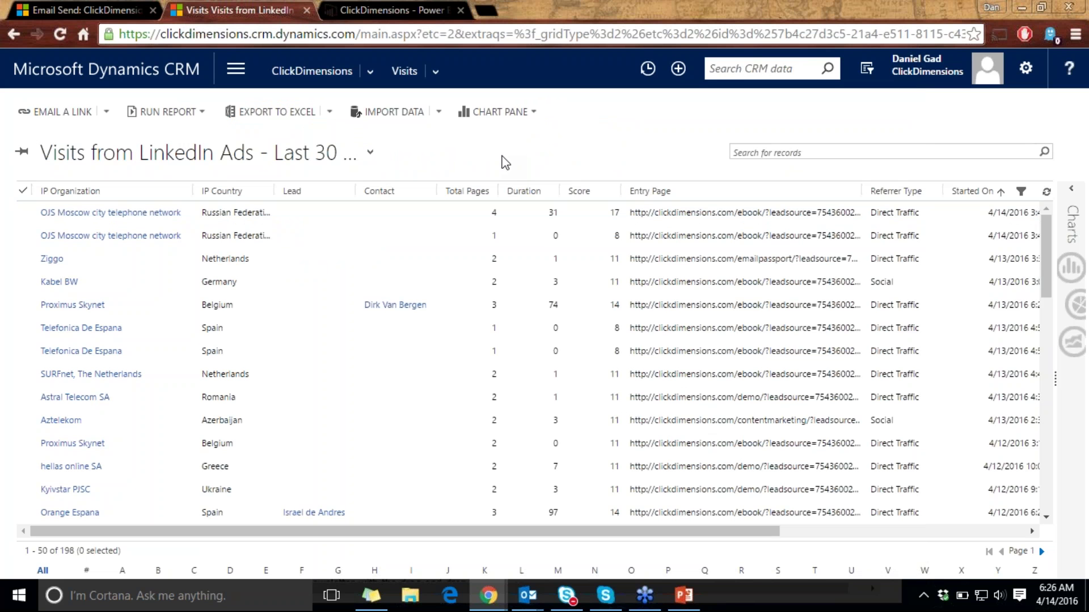
- Switch to the Power BI ClickDimensions dashboard and open the ClickDimensions dataset
click(391, 9)
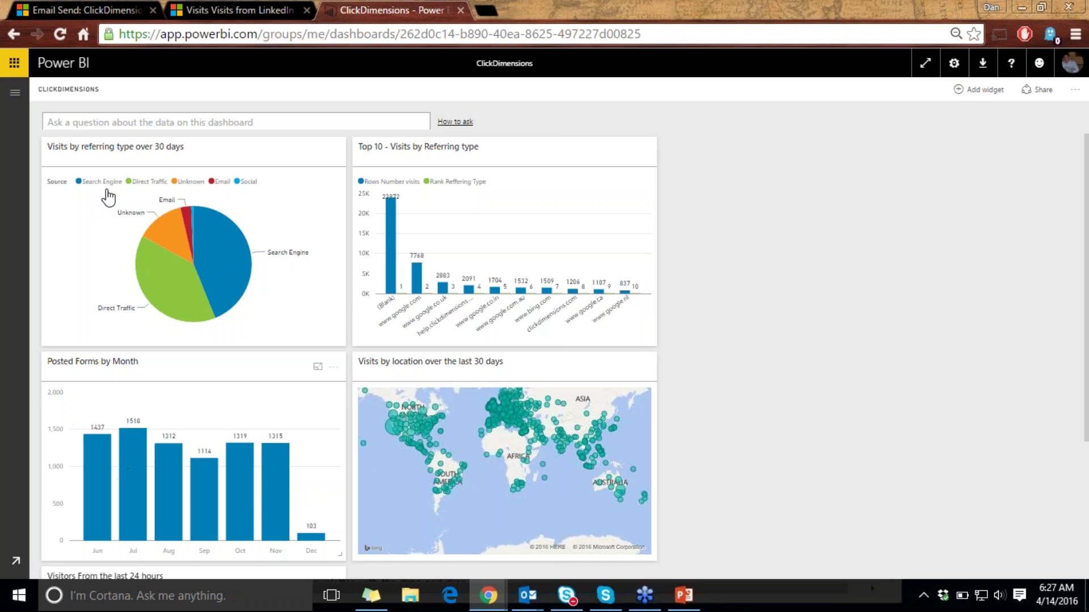
click(15, 93)
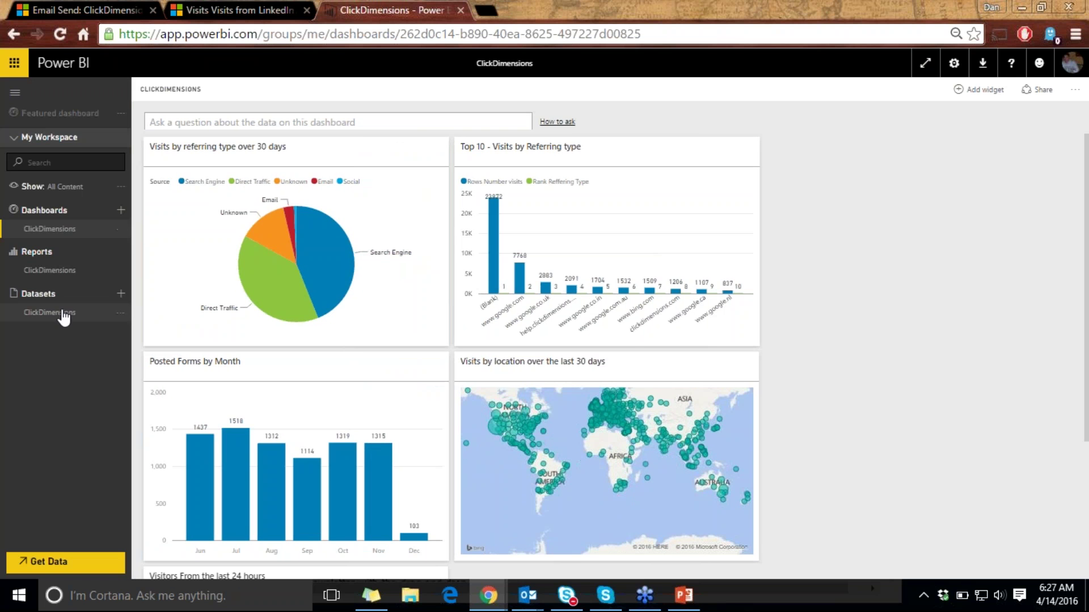
click(63, 316)
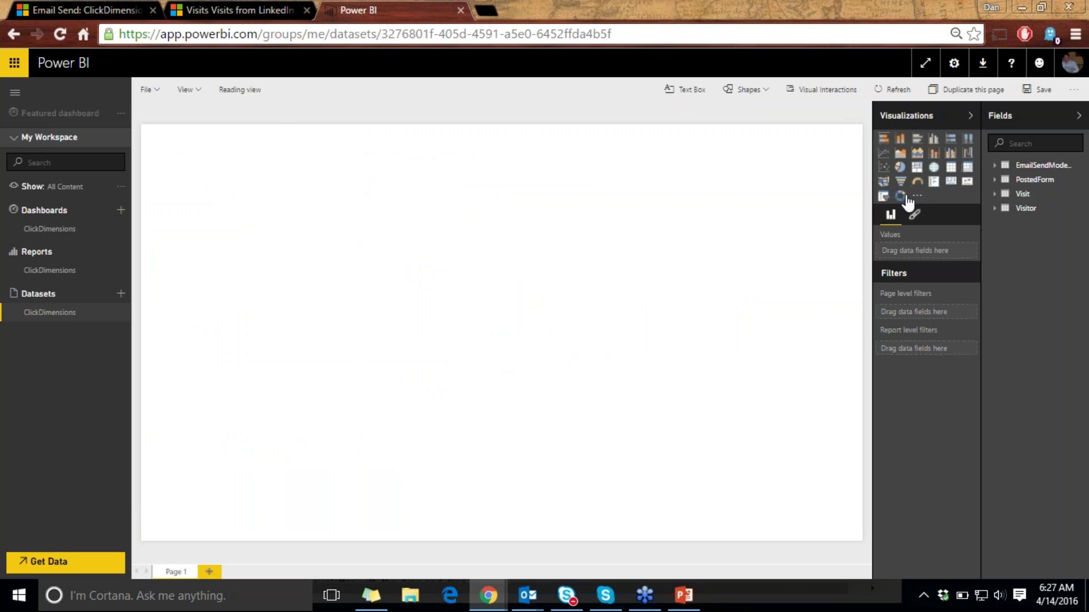
- Add a map of the Visit table's City field to the blank report page, enlarge it, and inspect the United Kingdom
click(998, 195)
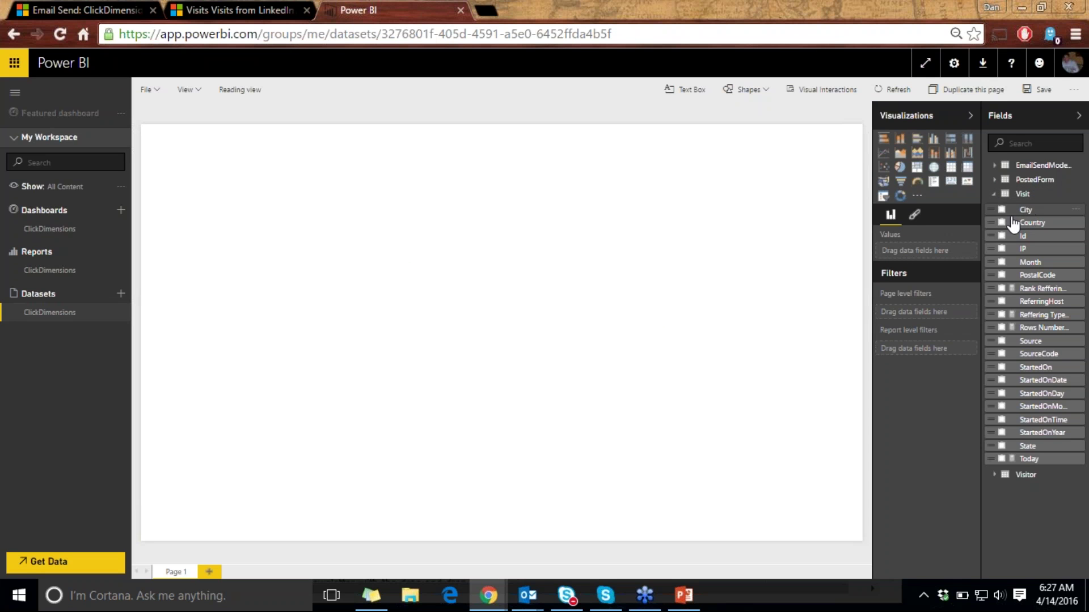
click(993, 213)
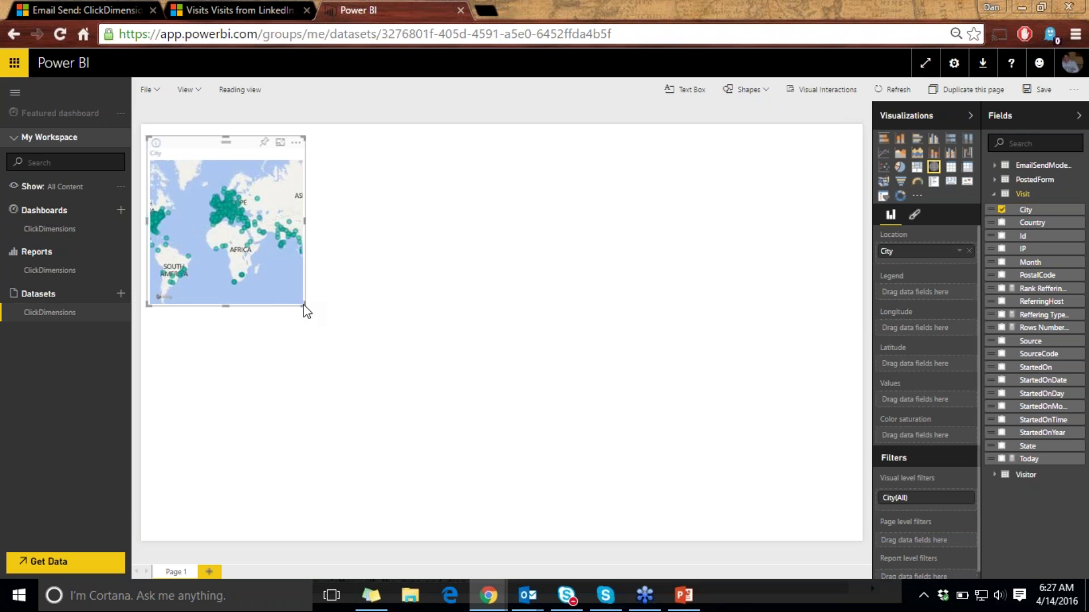
drag(305, 306, 501, 396)
scroll(321, 258, up, 2)
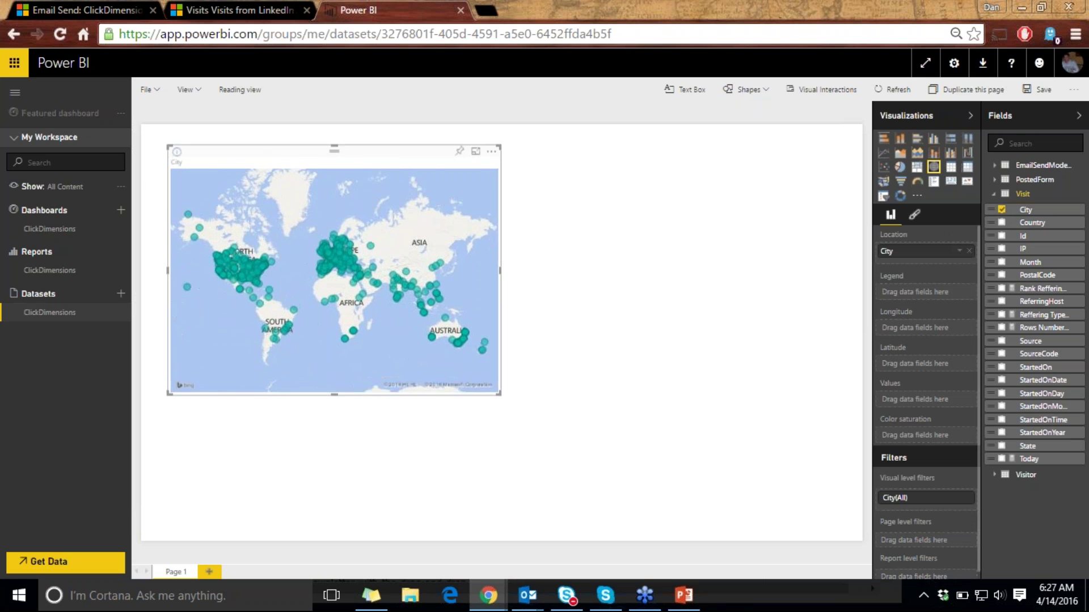
scroll(328, 245, up, 4)
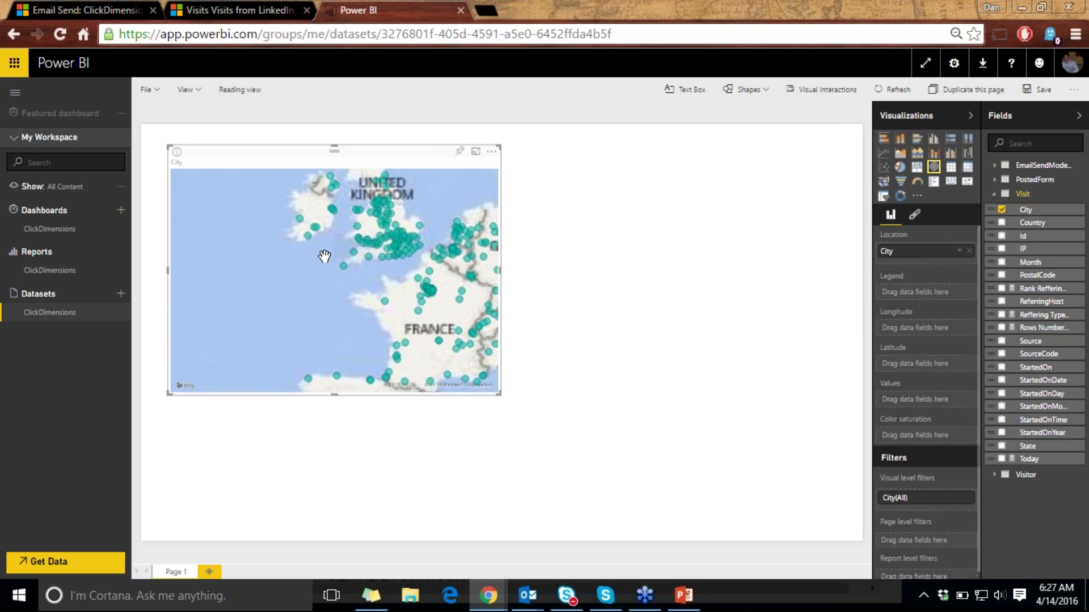
scroll(382, 221, up, 3)
scroll(282, 263, up, 3)
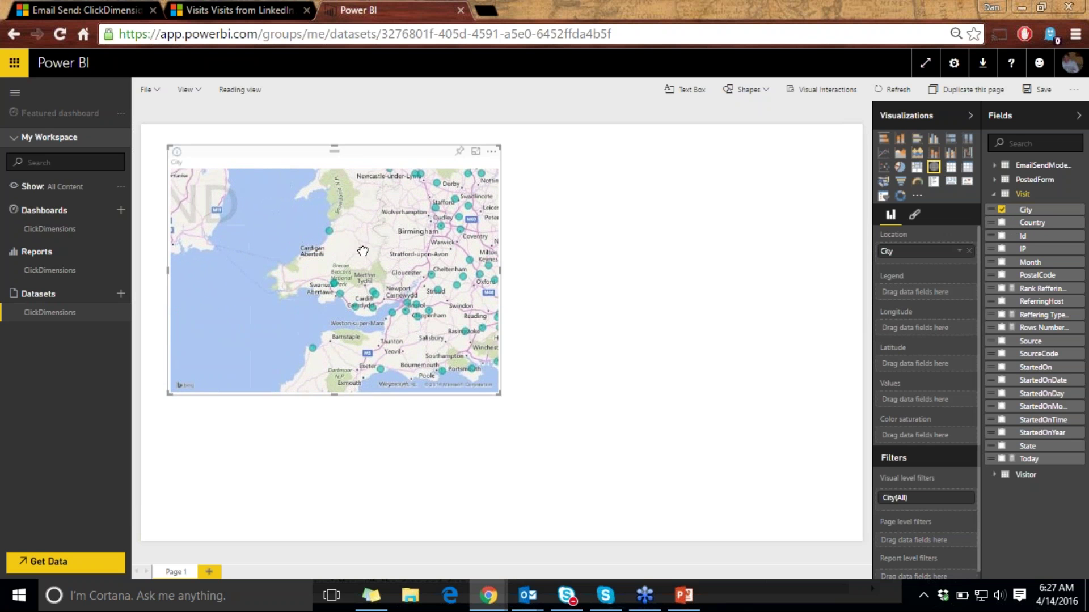
- Add a donut chart below the map showing Bounces, Clicks and Opens from the email send table
click(849, 214)
click(901, 196)
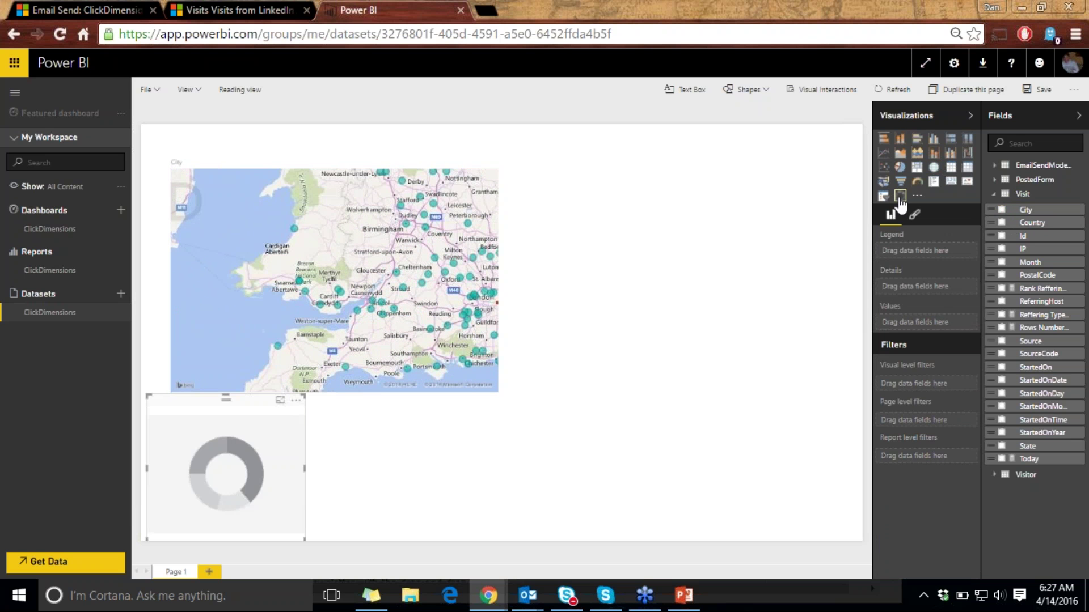
click(1019, 167)
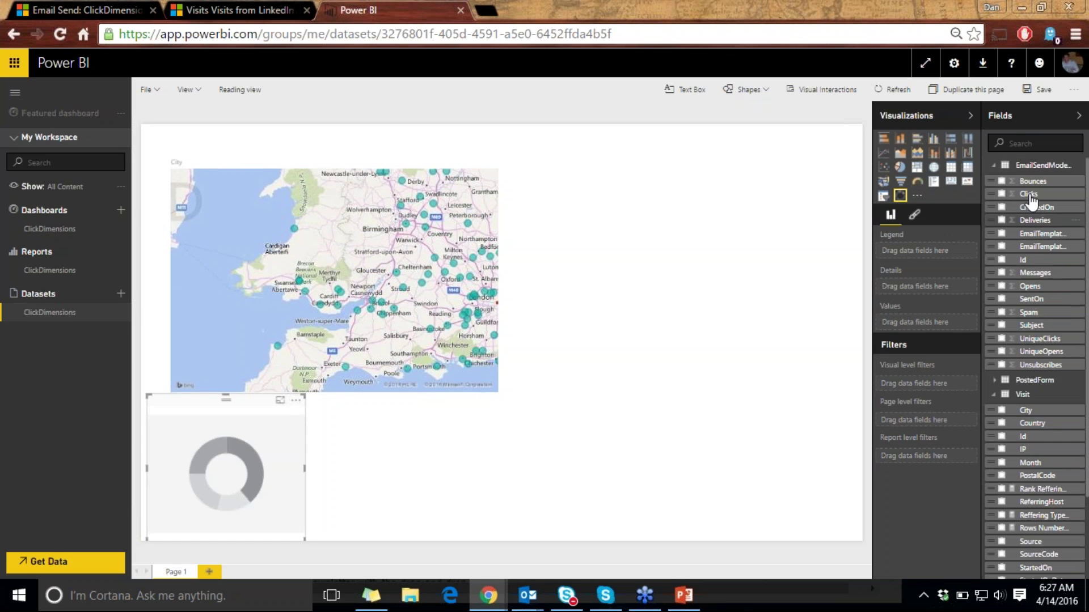
click(1002, 181)
click(1002, 195)
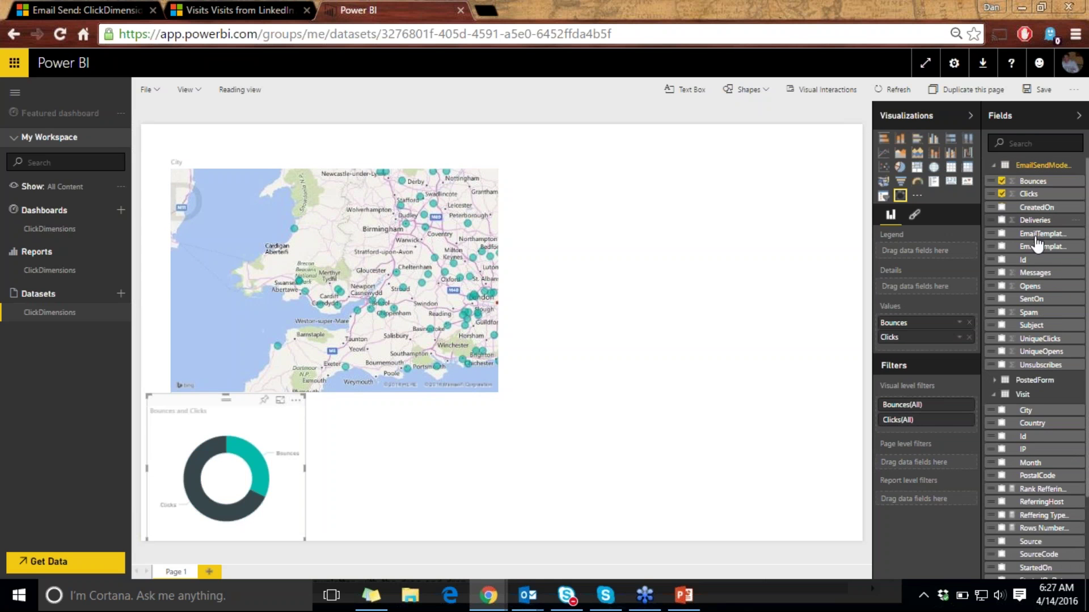
click(1001, 287)
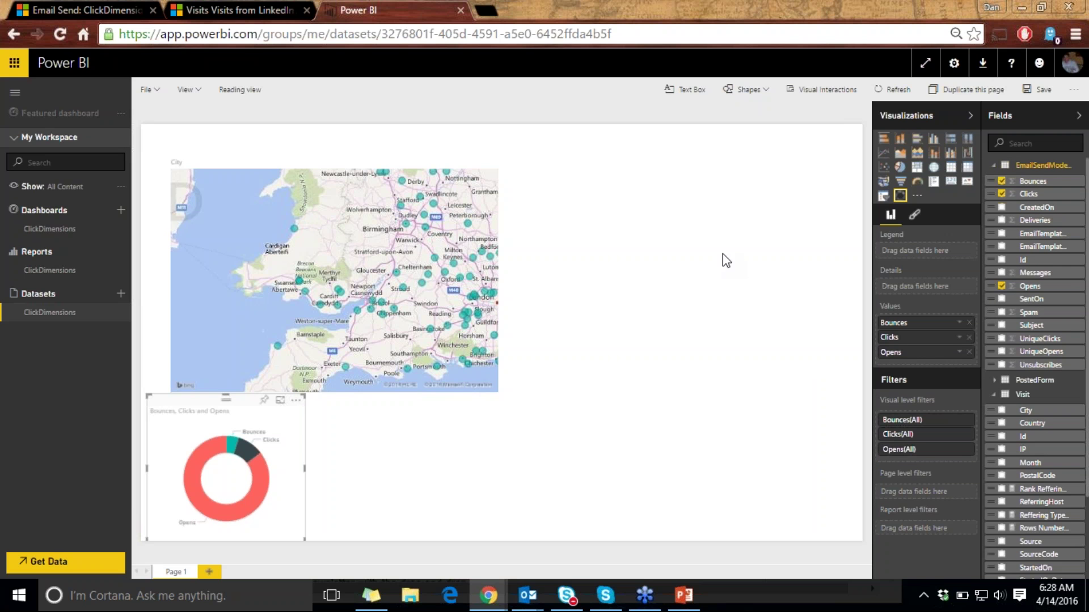
- Switch back to Dynamics CRM and open the nurture program [CLONE]: [CLONE]: Test from the ClickDimensions nurture programs
click(238, 10)
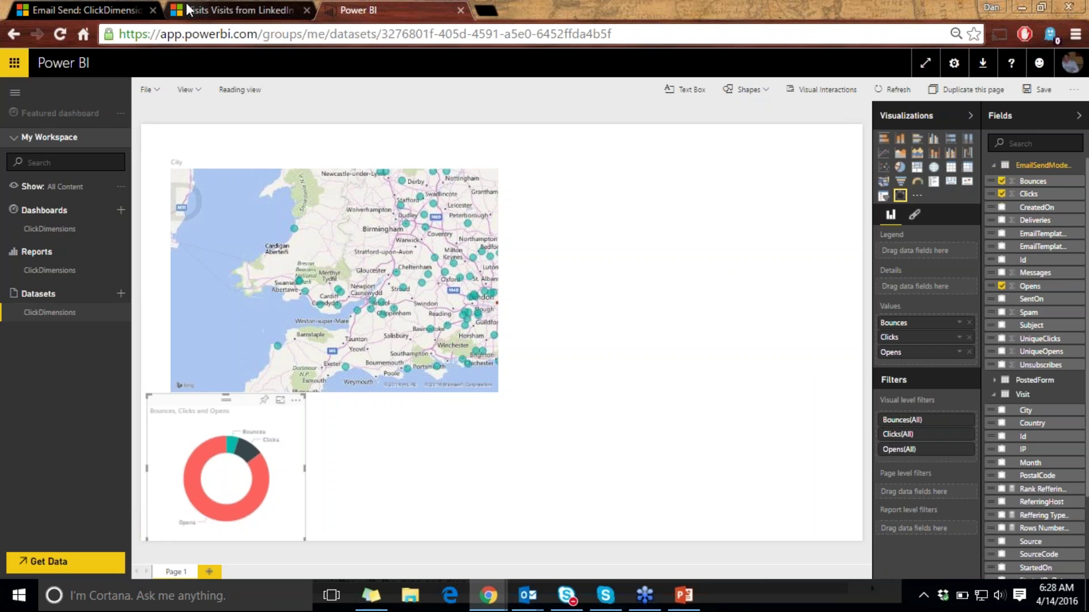
click(204, 82)
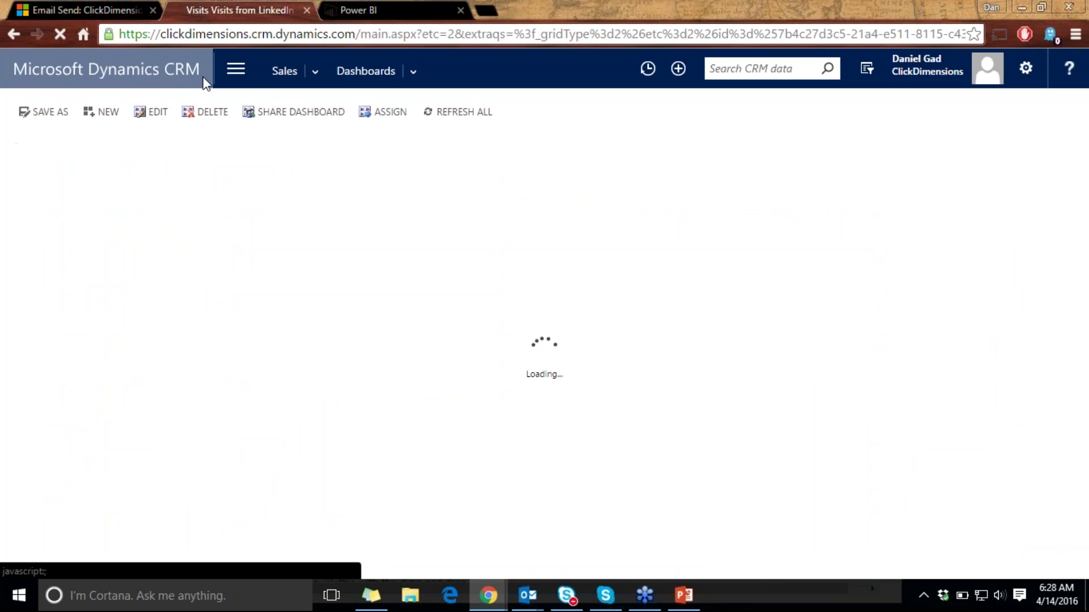
click(244, 76)
click(376, 119)
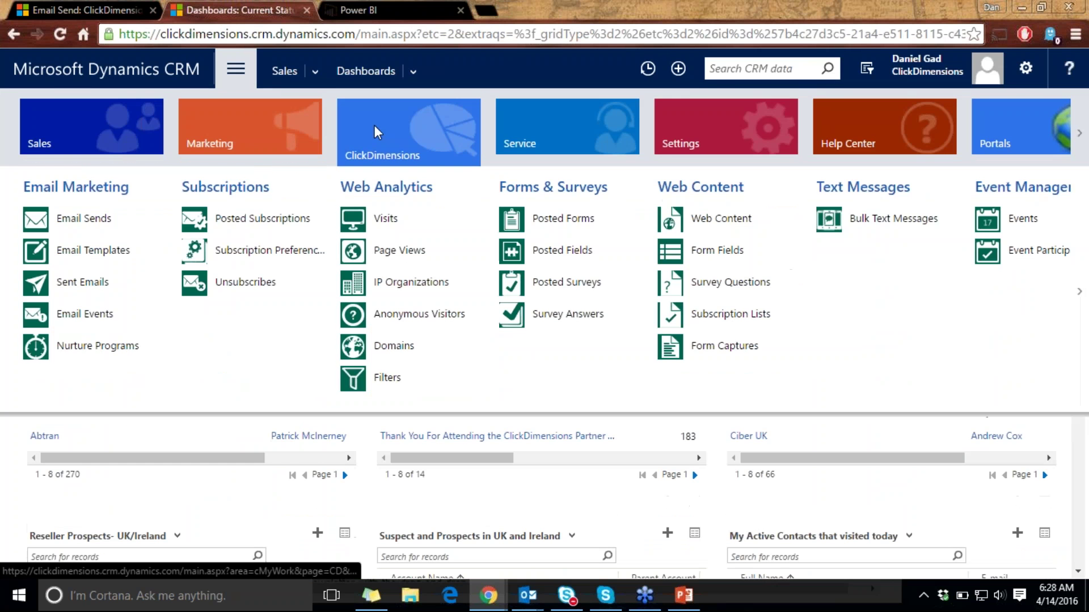
click(92, 347)
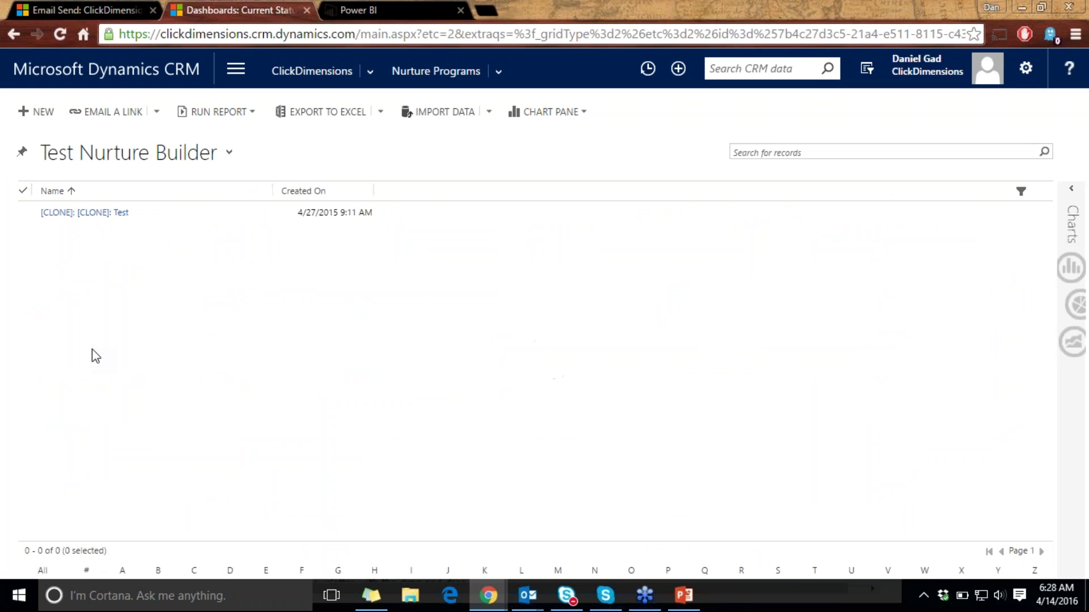
double_click(234, 218)
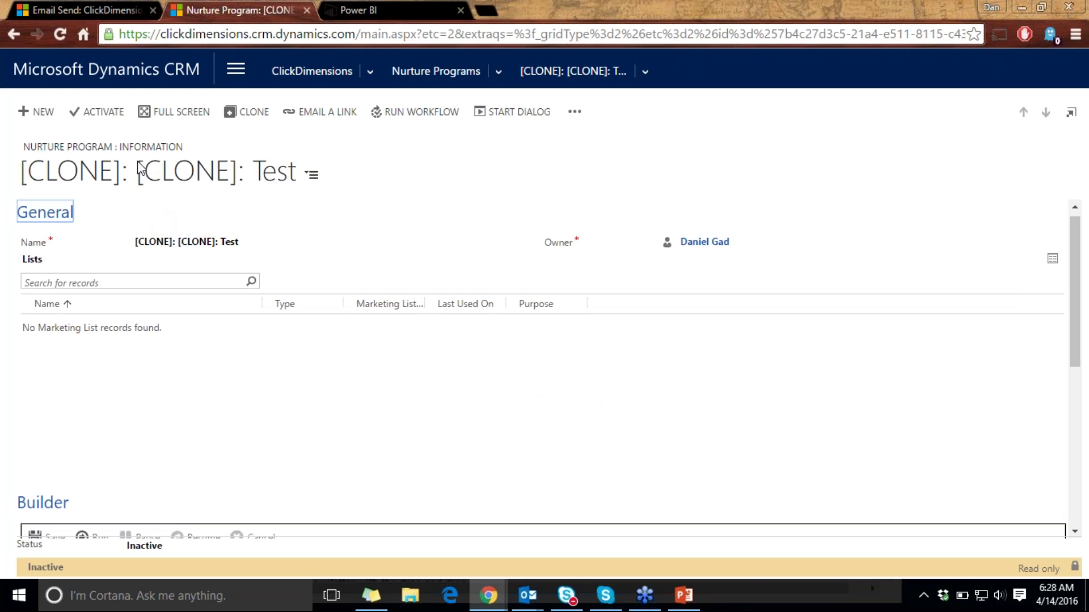
- Delete the Notify user and Wait tasks from the nurture program's builder
scroll(881, 402, down, 1)
scroll(878, 396, down, 5)
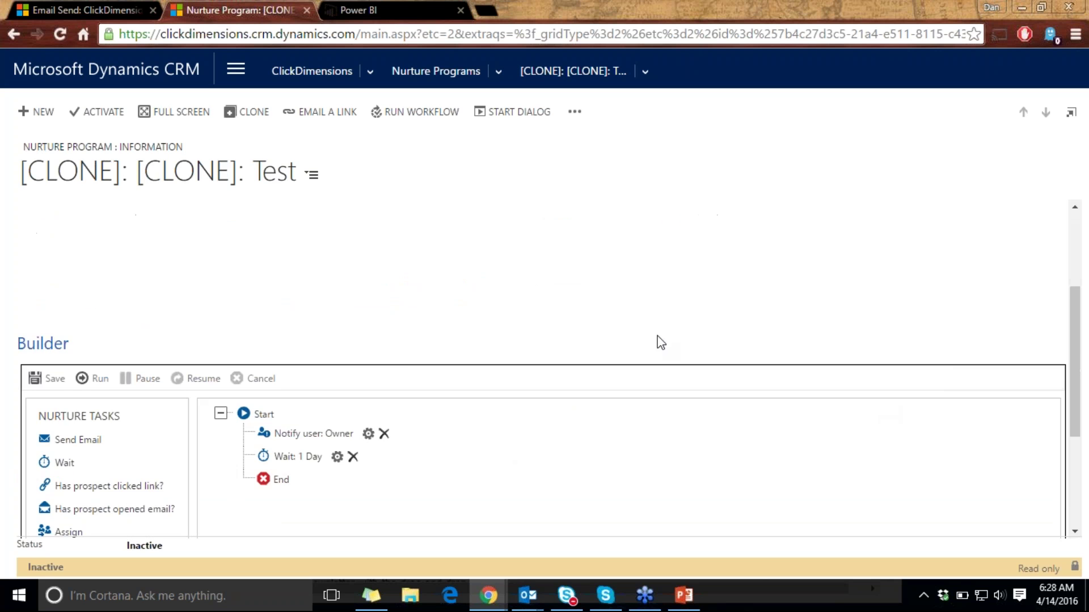
click(384, 275)
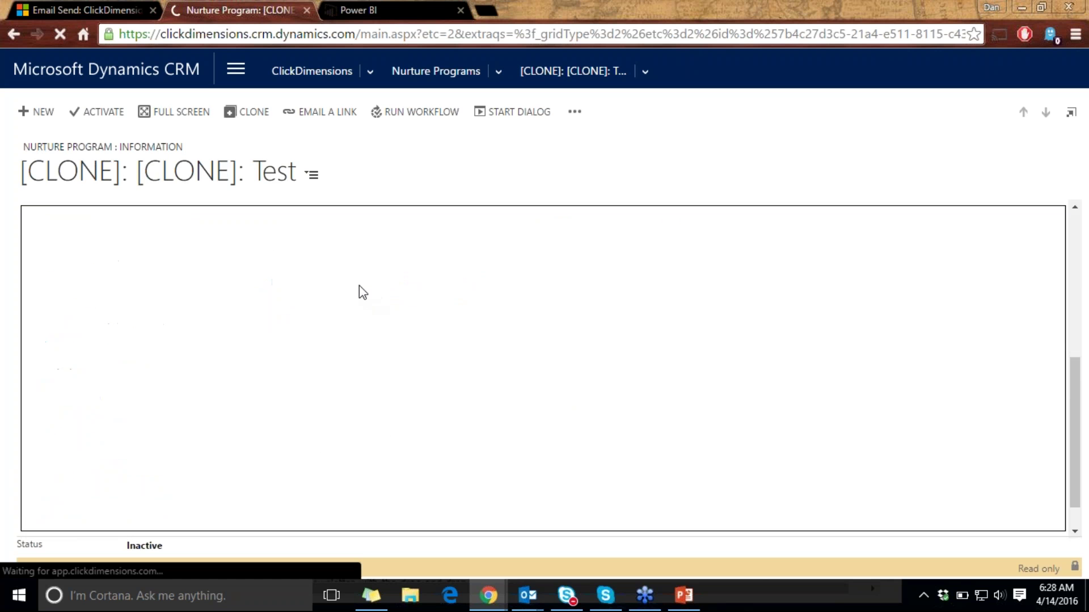
click(353, 274)
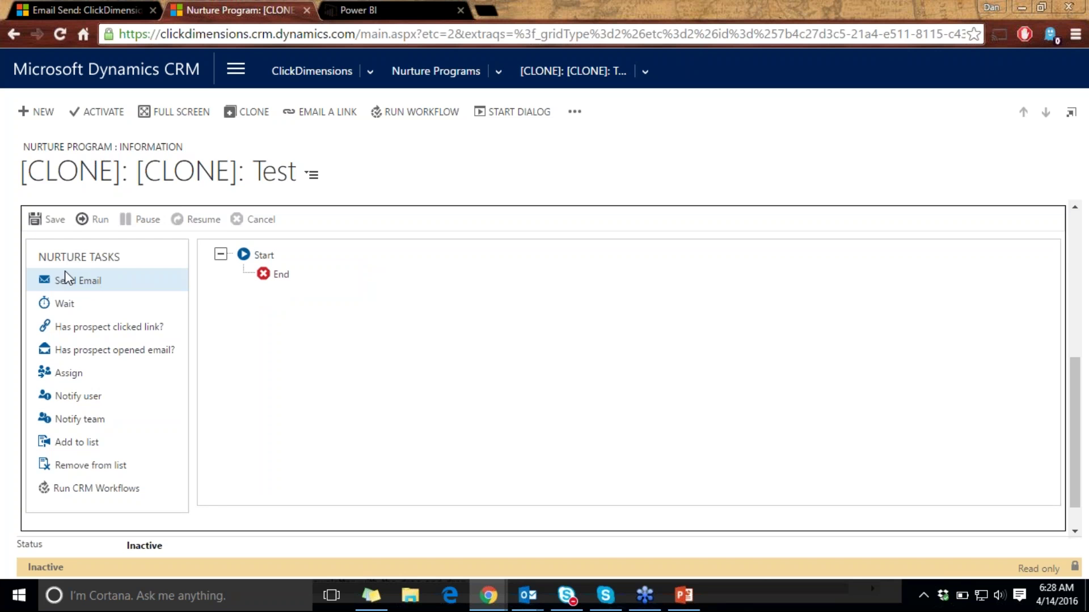
- Add a Send Email task after Start and view its settings without filling them in
drag(66, 280, 254, 275)
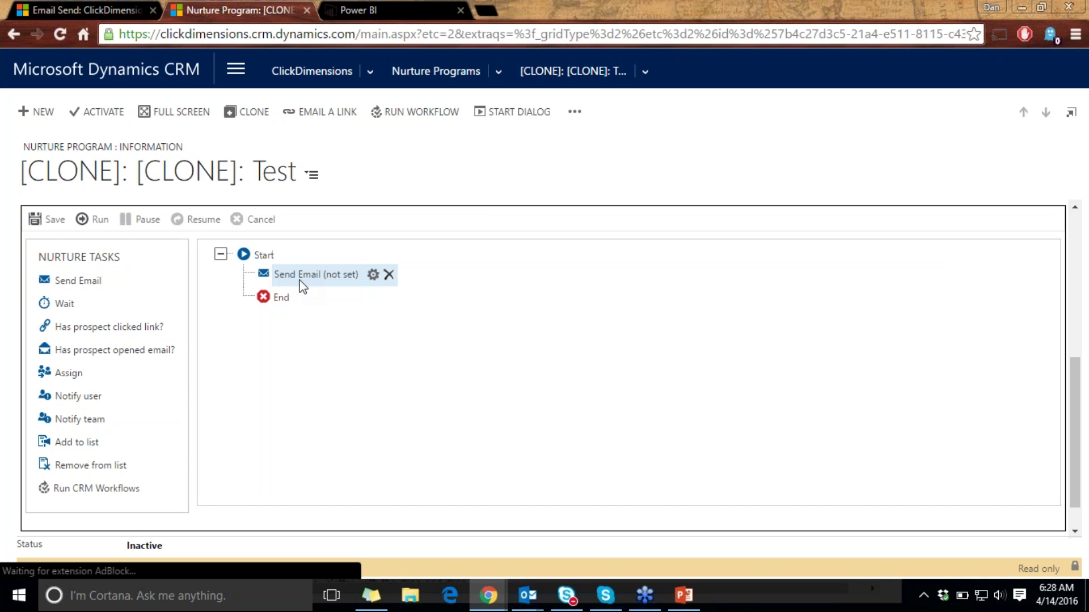
click(372, 274)
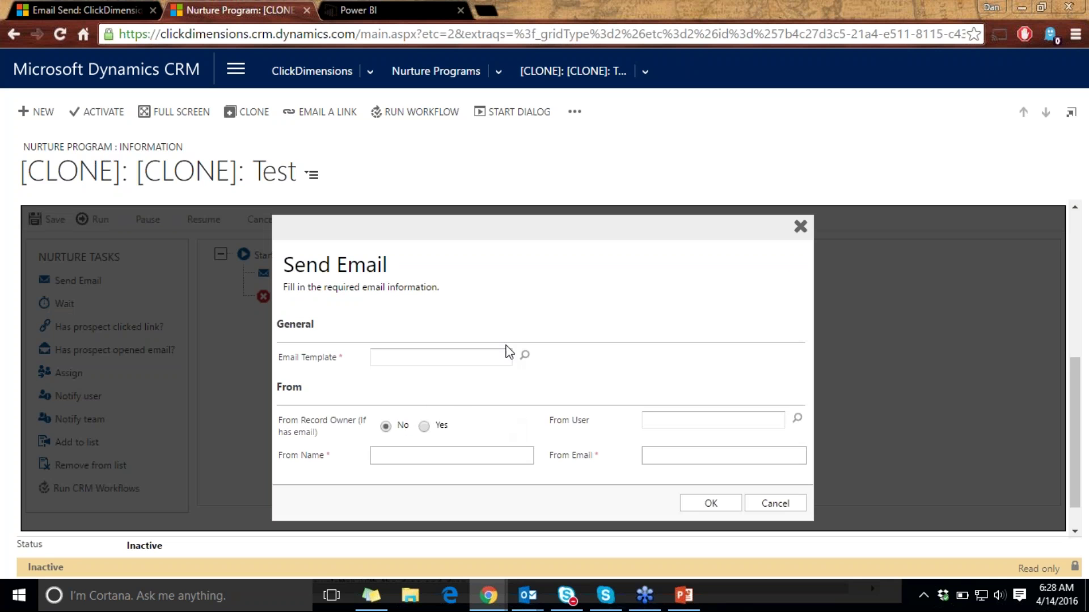
click(801, 226)
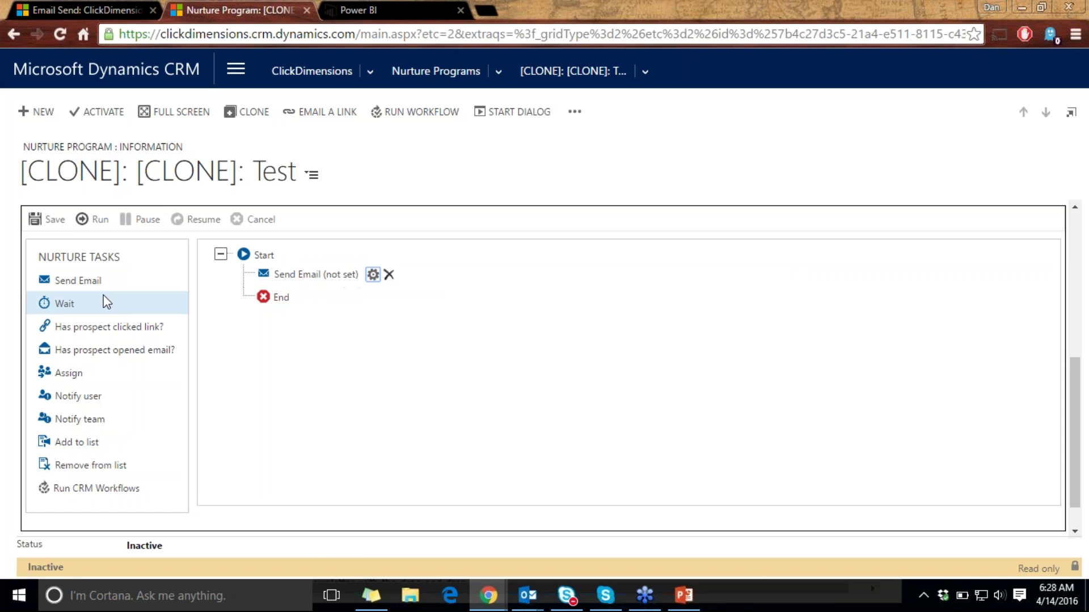
- Add Wait and Has prospect clicked link? tasks below Send Email, with Notify user in the Yes branch and Send Email in the No branch
drag(103, 301, 251, 298)
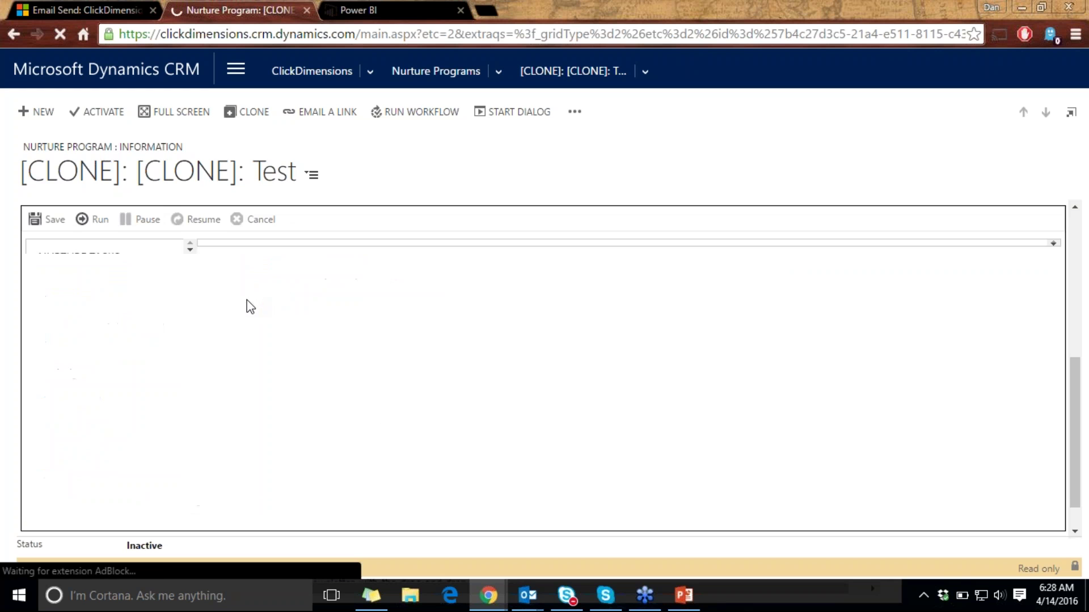
drag(56, 328, 294, 315)
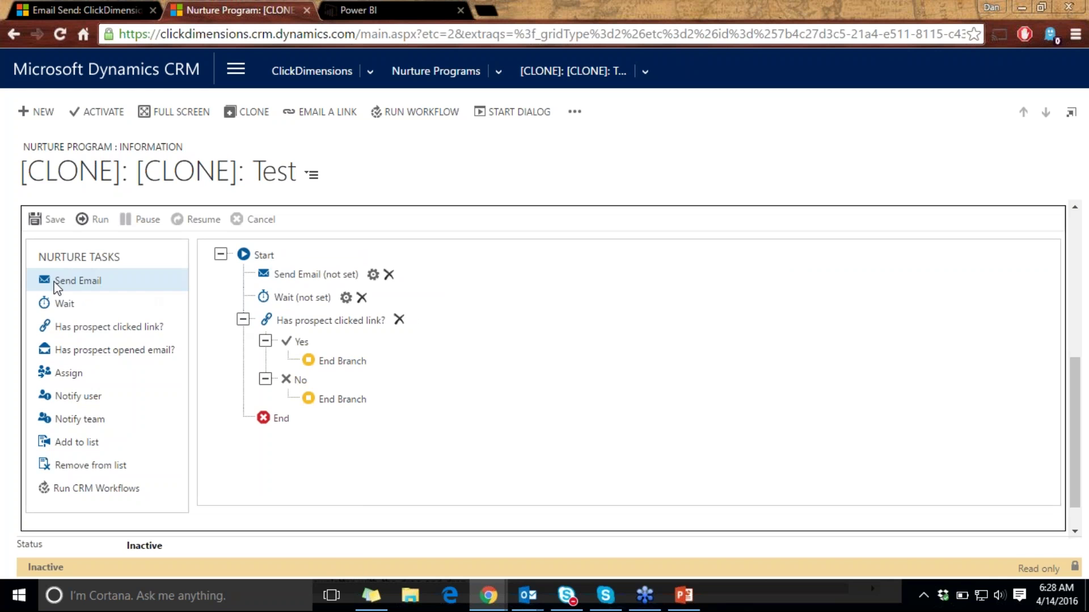
drag(73, 395, 315, 357)
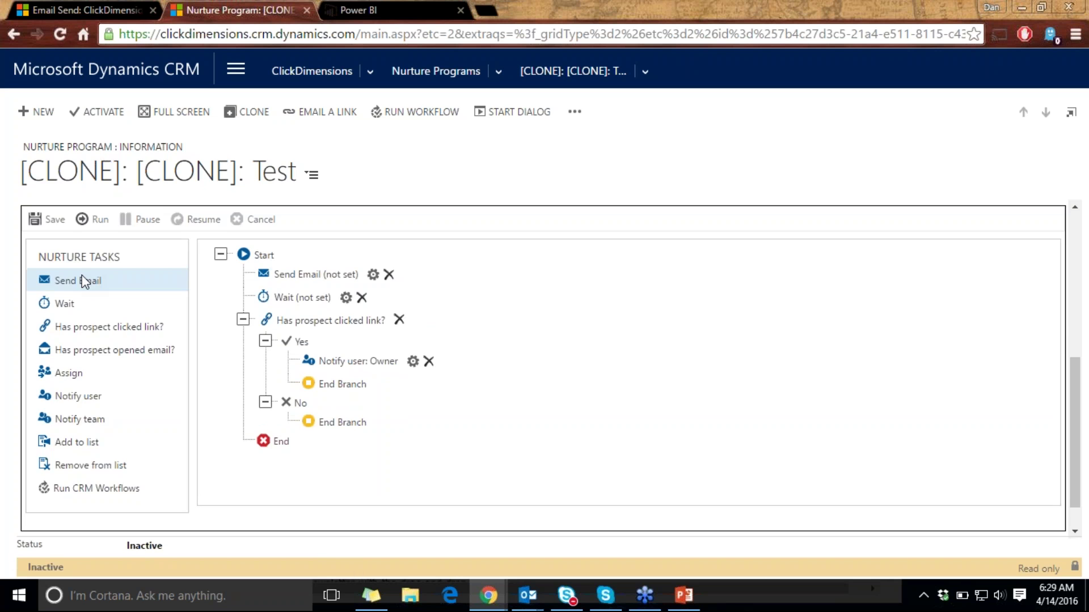
drag(78, 281, 307, 427)
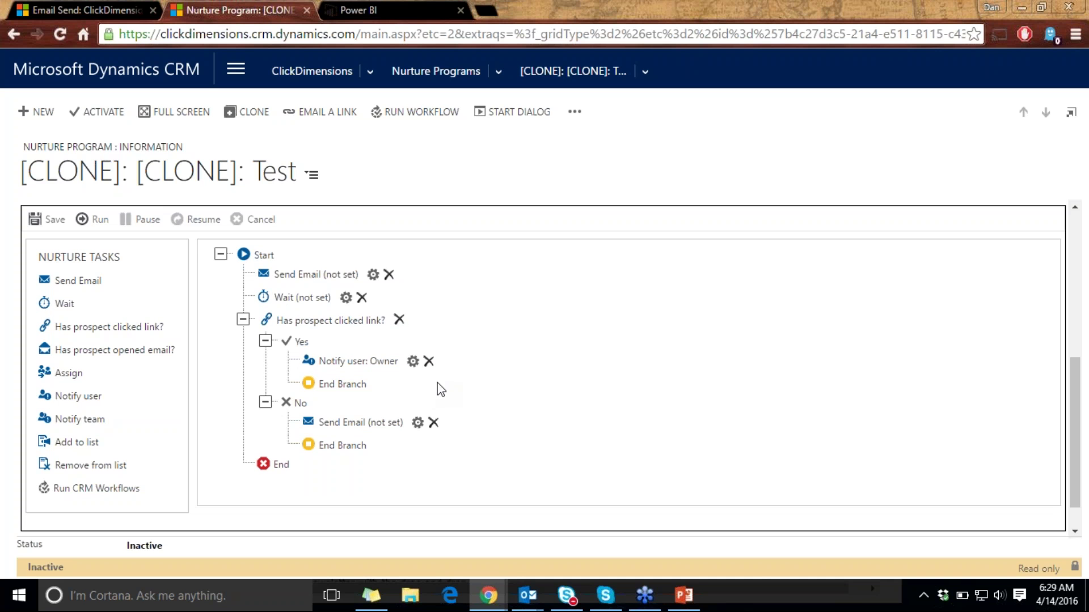
- Go to the Marketing area's campaign automations and open the presenter's own demo record created 11/17/2015
drag(301, 492, 235, 77)
click(235, 70)
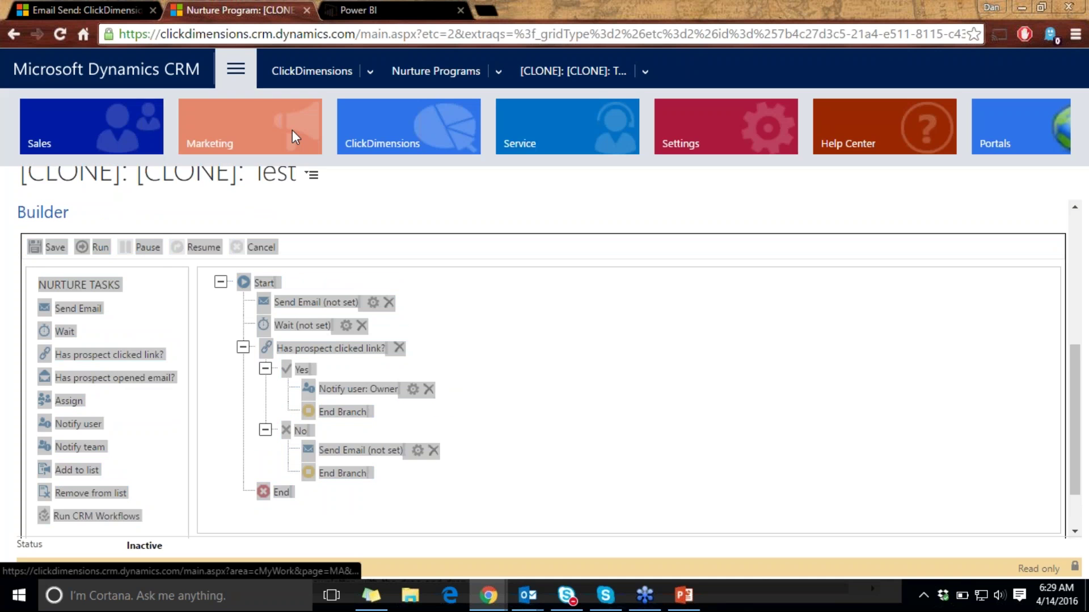
click(292, 130)
click(711, 219)
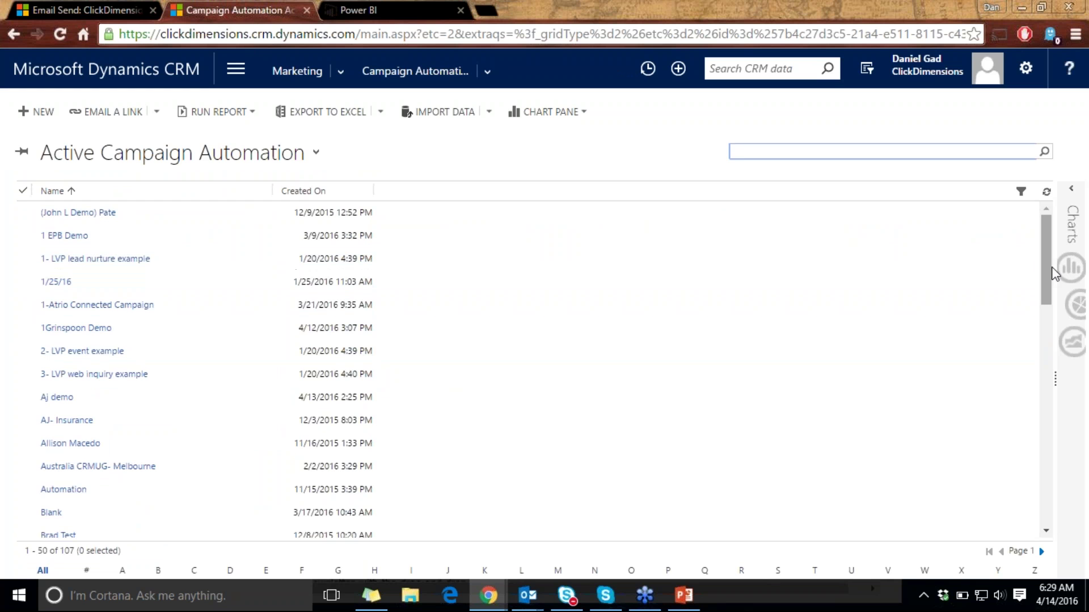
scroll(502, 337, down, 4)
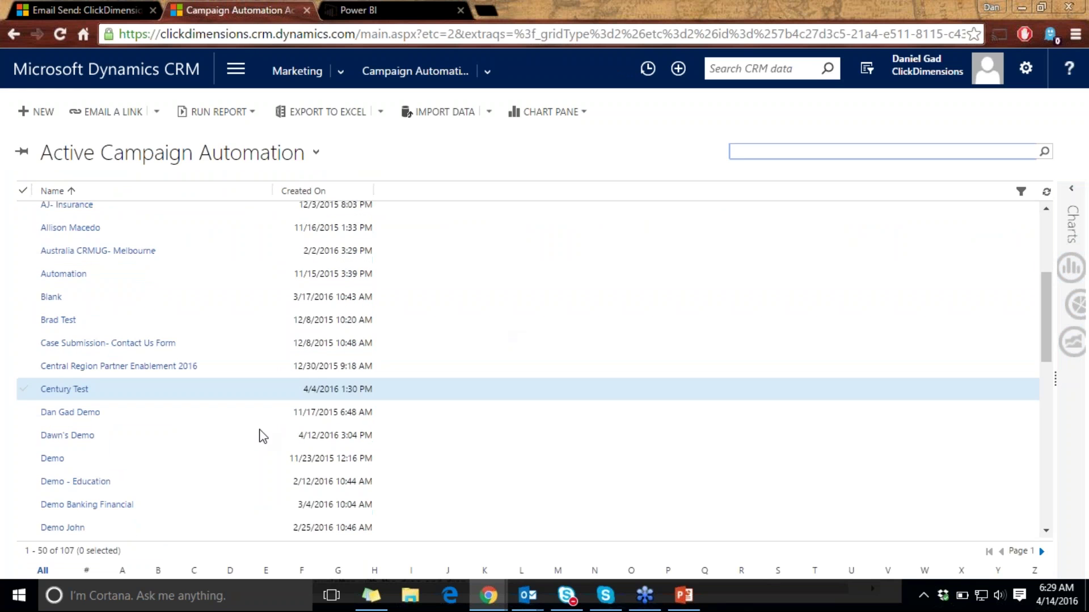
double_click(236, 413)
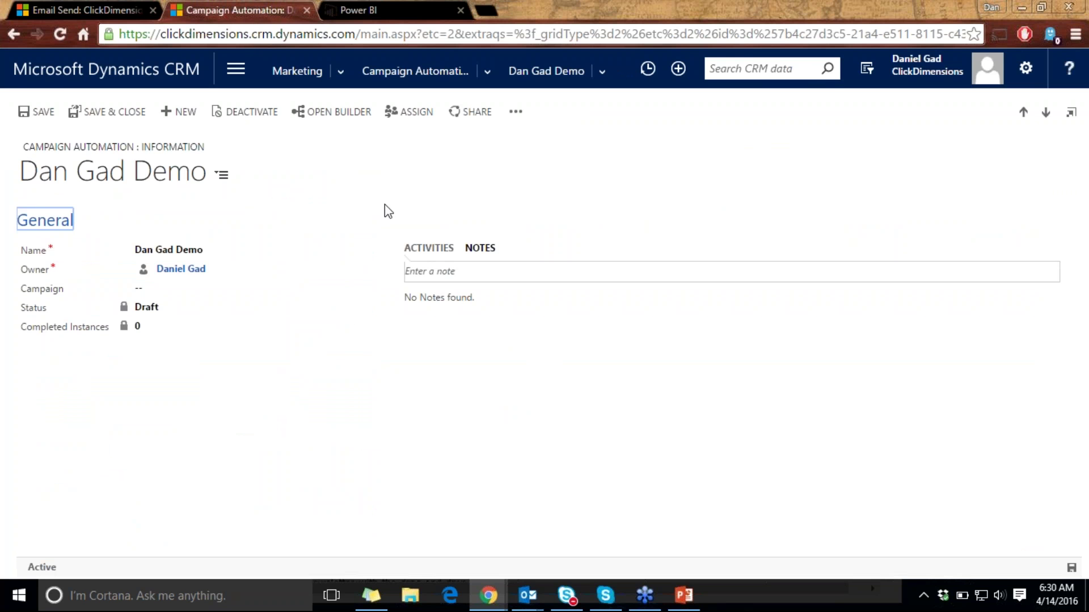
- Open the campaign automation's builder maximized and place an Email Interaction trigger with a Submitted Form trigger above and another below it
click(339, 112)
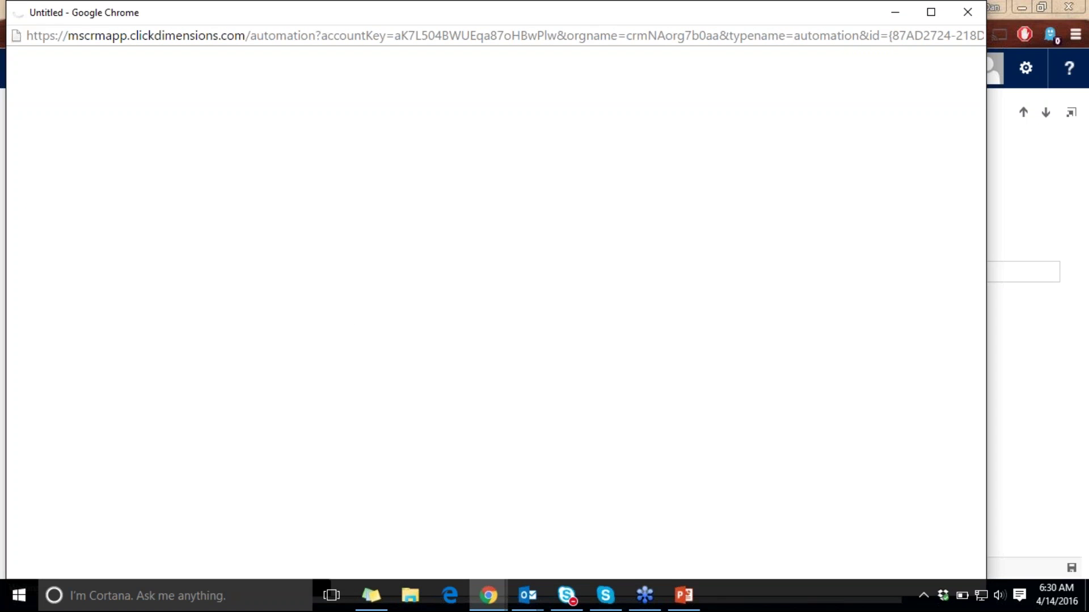
click(930, 12)
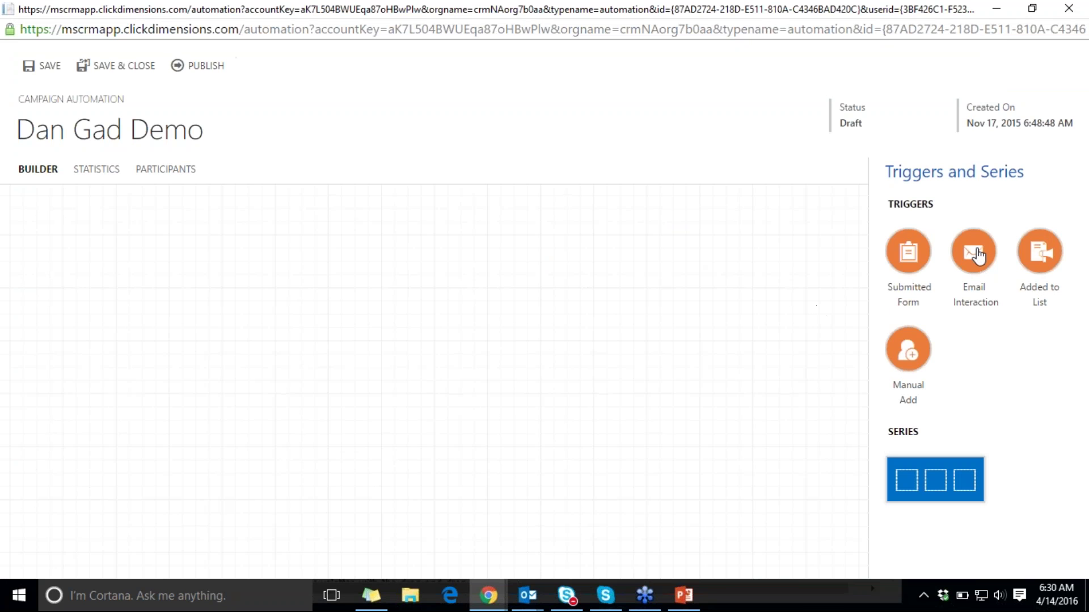
drag(974, 252, 149, 362)
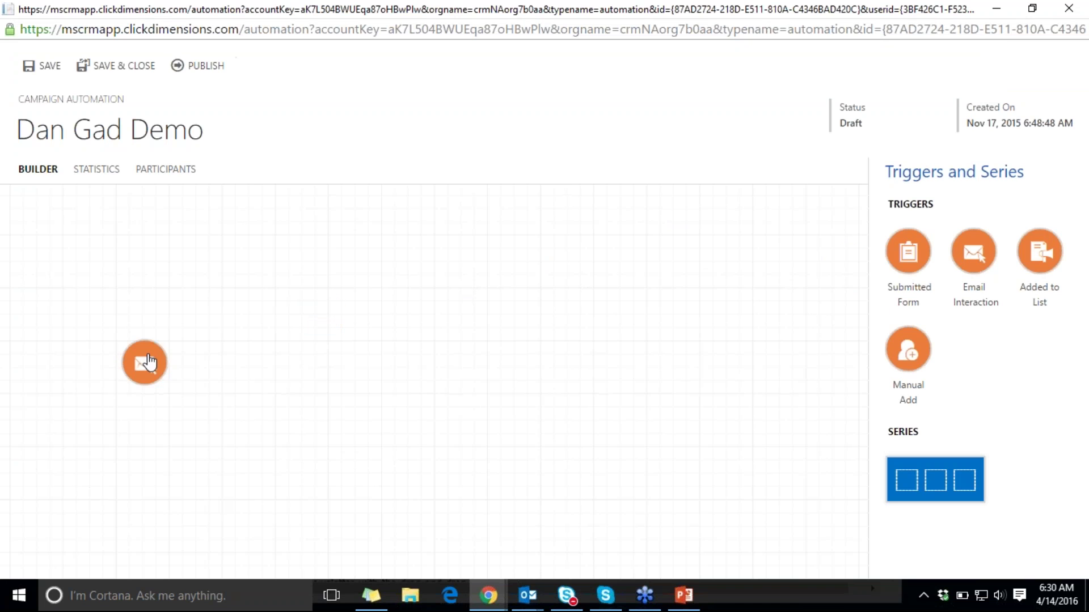
drag(908, 251, 143, 267)
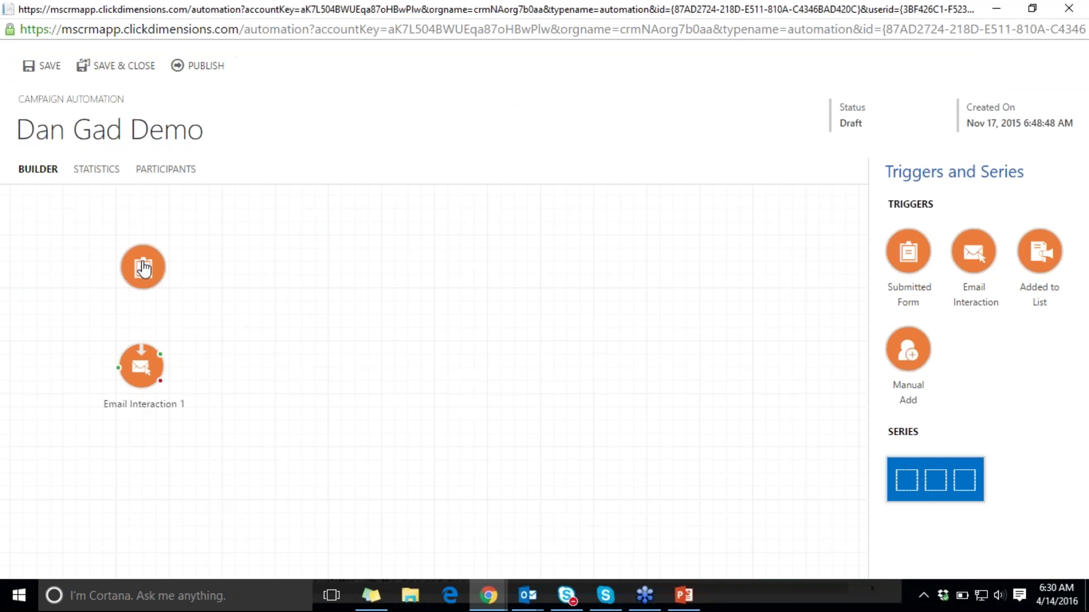
drag(885, 264, 120, 502)
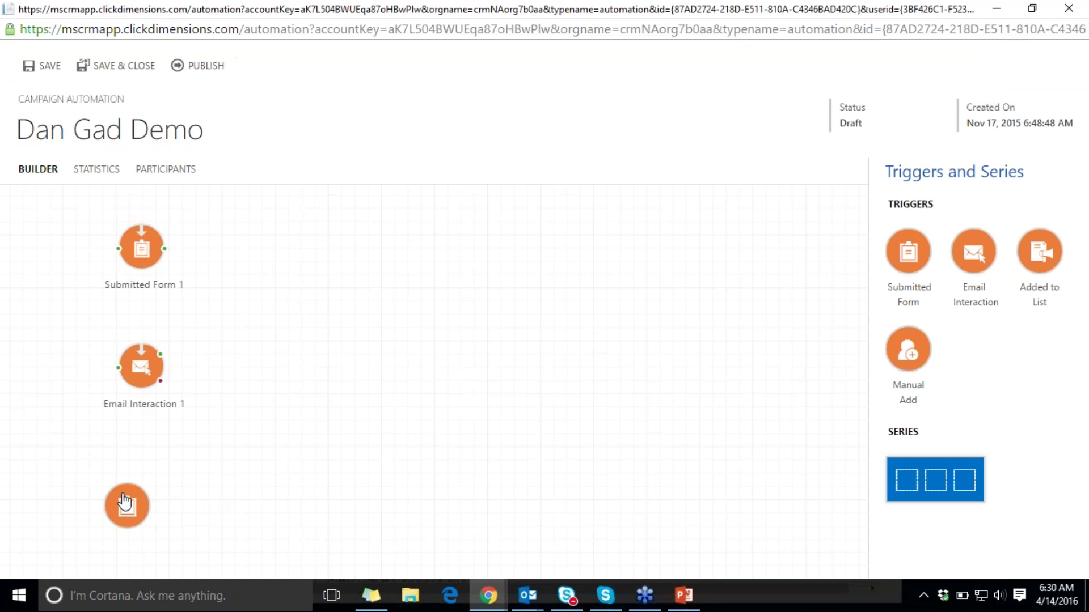
- Set the Email Interaction trigger to the "[CLONE]: Congratulations on becoming ClickDimensions Certified!" email send and monitor Email Clicked
click(131, 361)
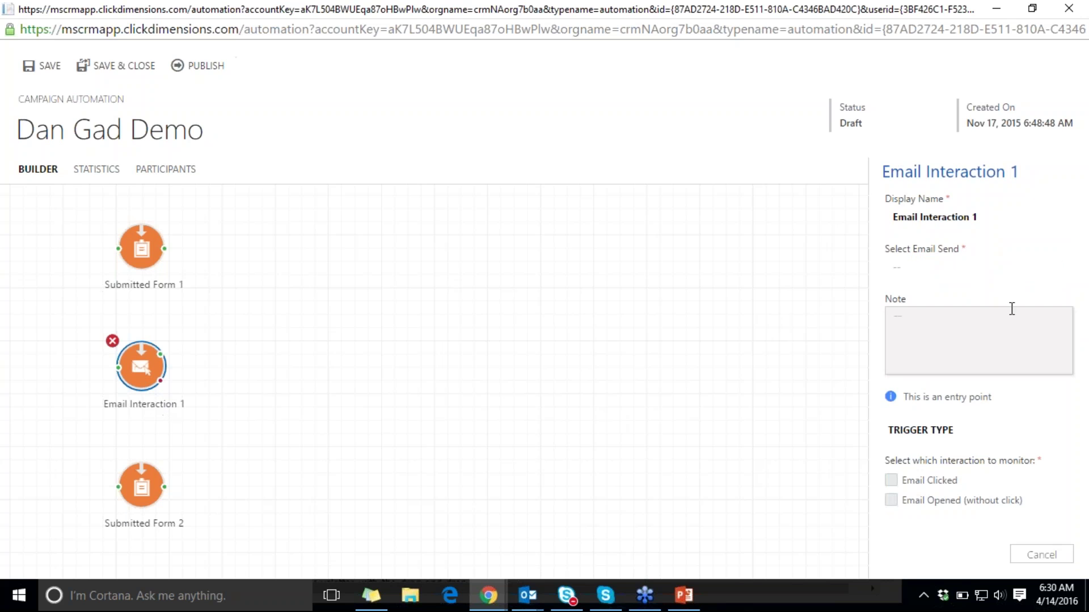
click(930, 267)
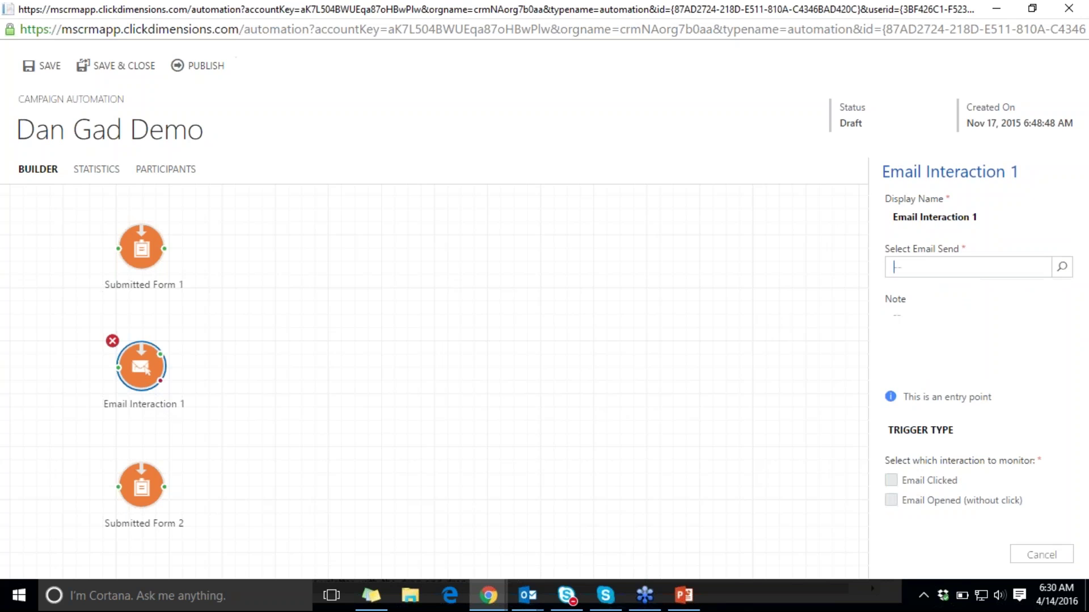
click(1060, 268)
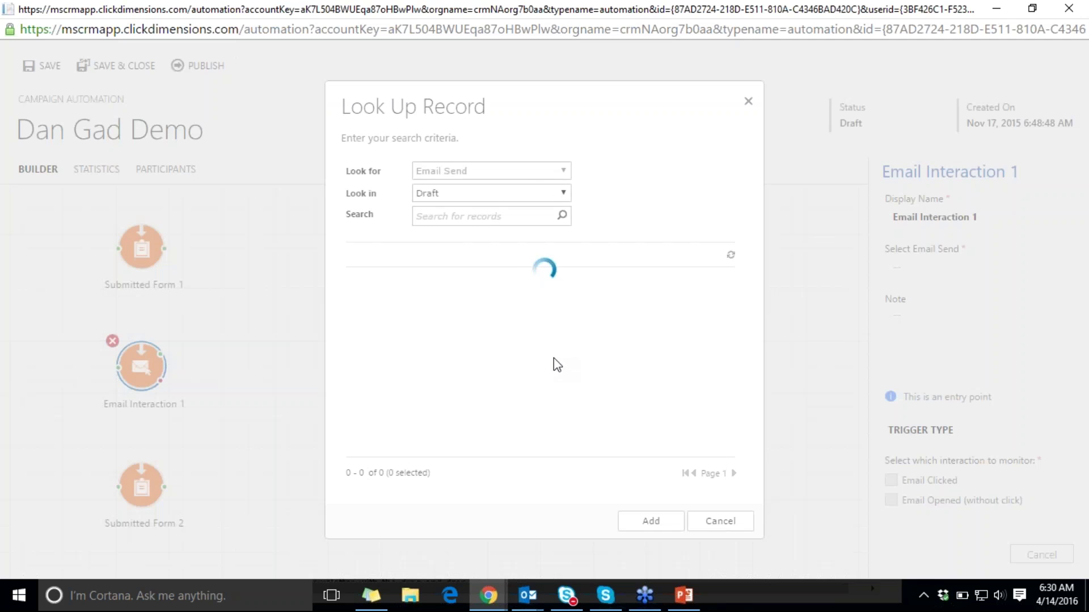
scroll(553, 369, down, 1)
scroll(554, 368, down, 1)
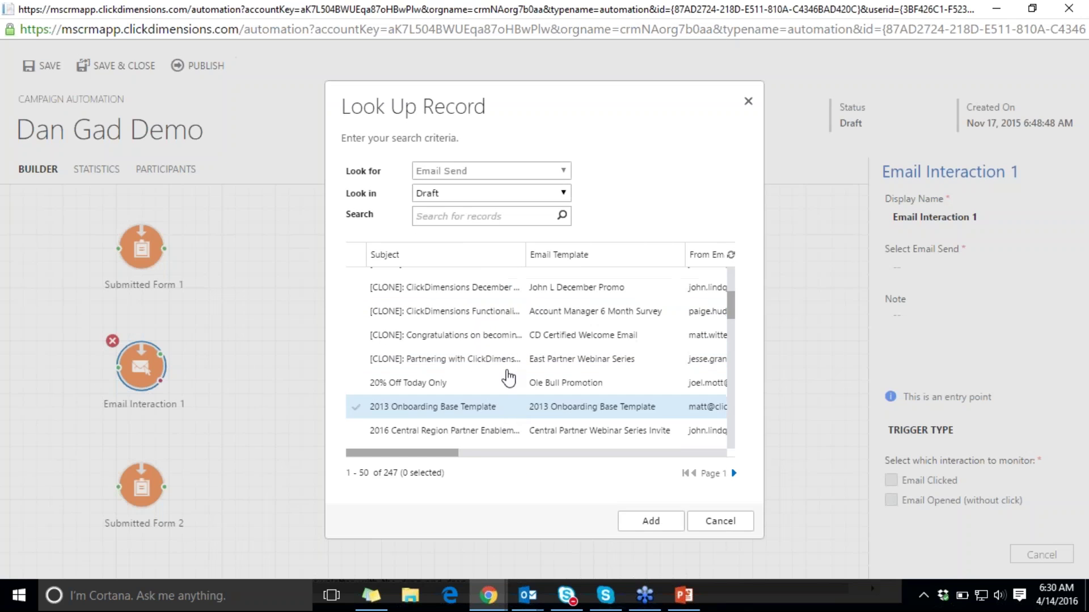
click(507, 339)
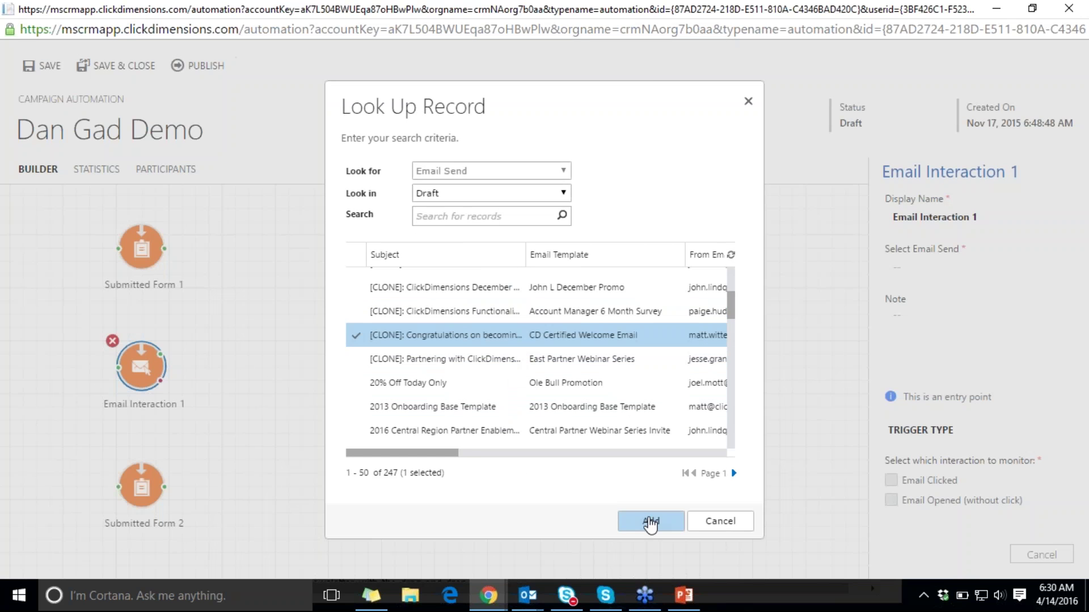
click(651, 520)
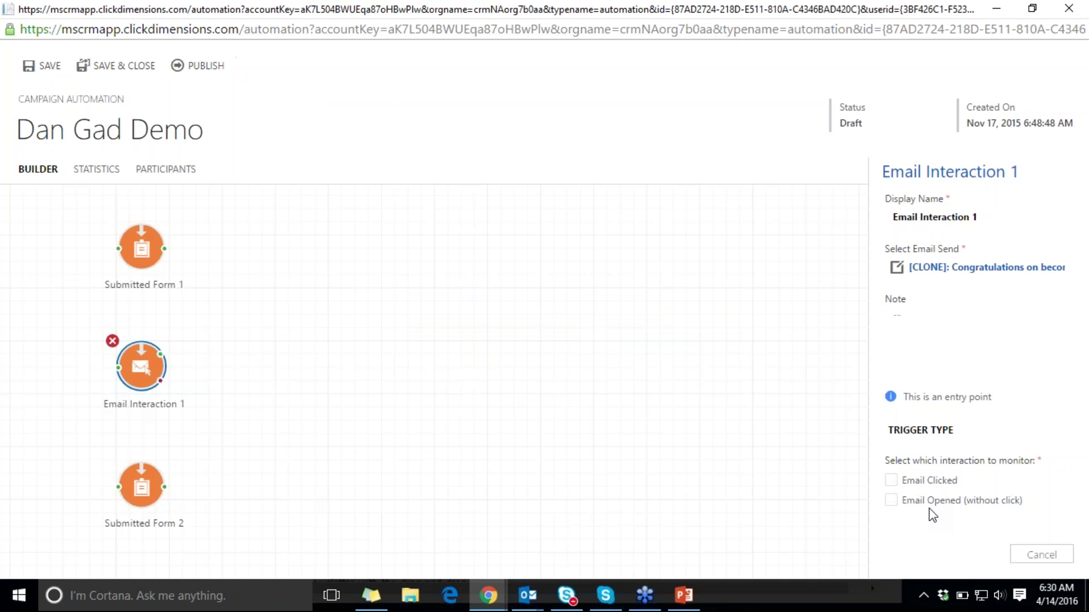
click(890, 480)
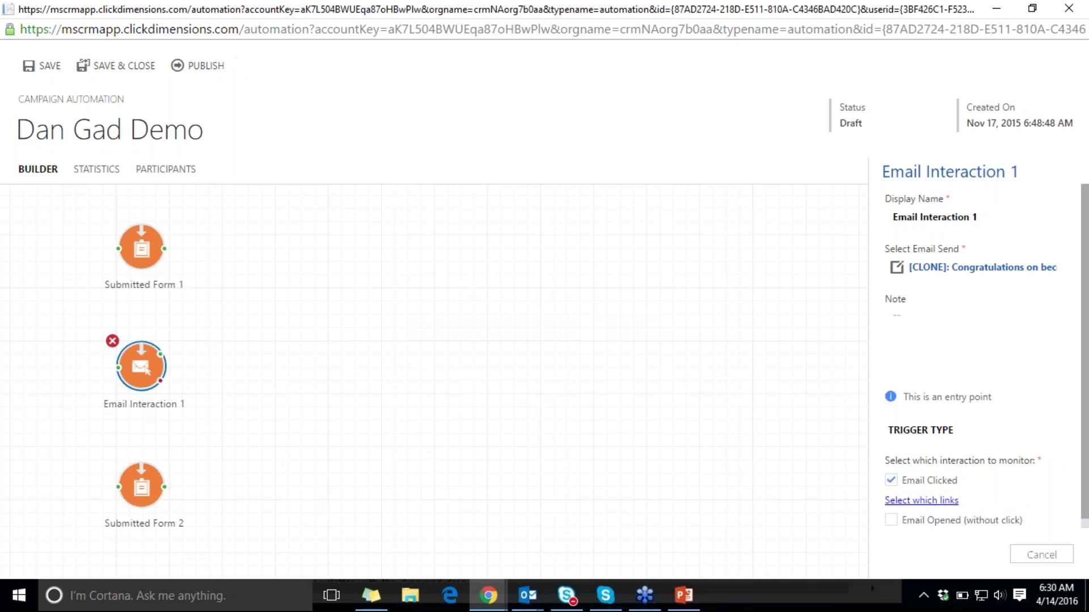
- Try to limit the Email Clicked trigger to the logo download link in the email
click(921, 501)
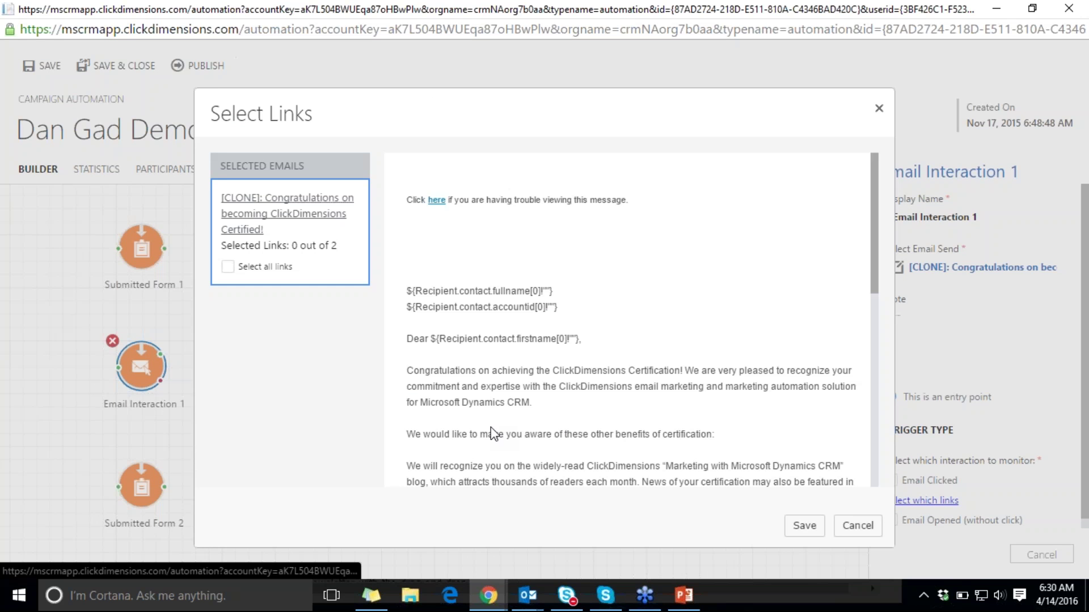
scroll(608, 383, down, 10)
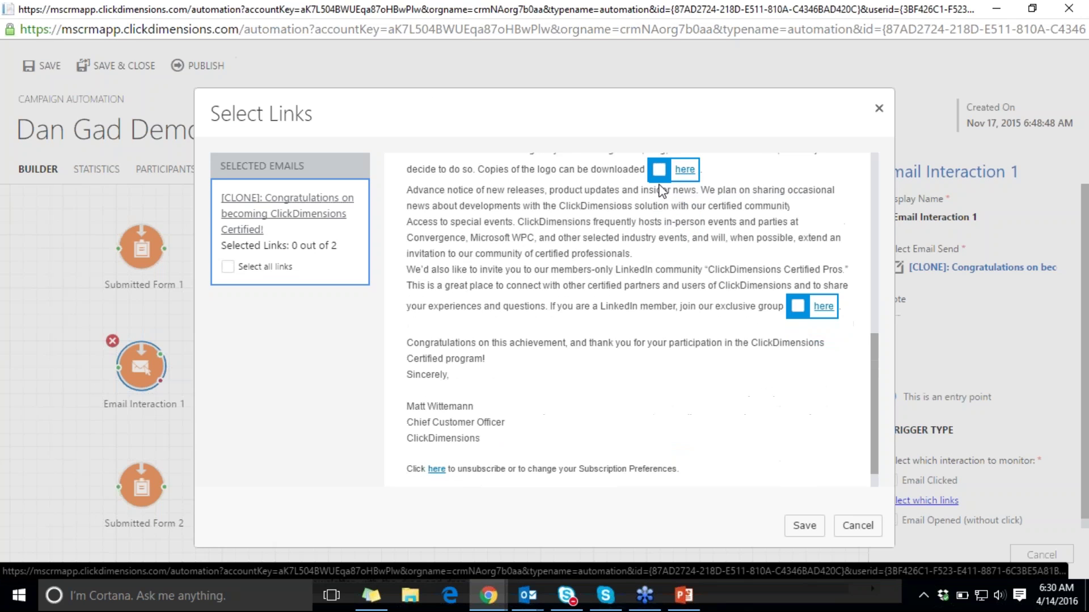
scroll(668, 168, up, 2)
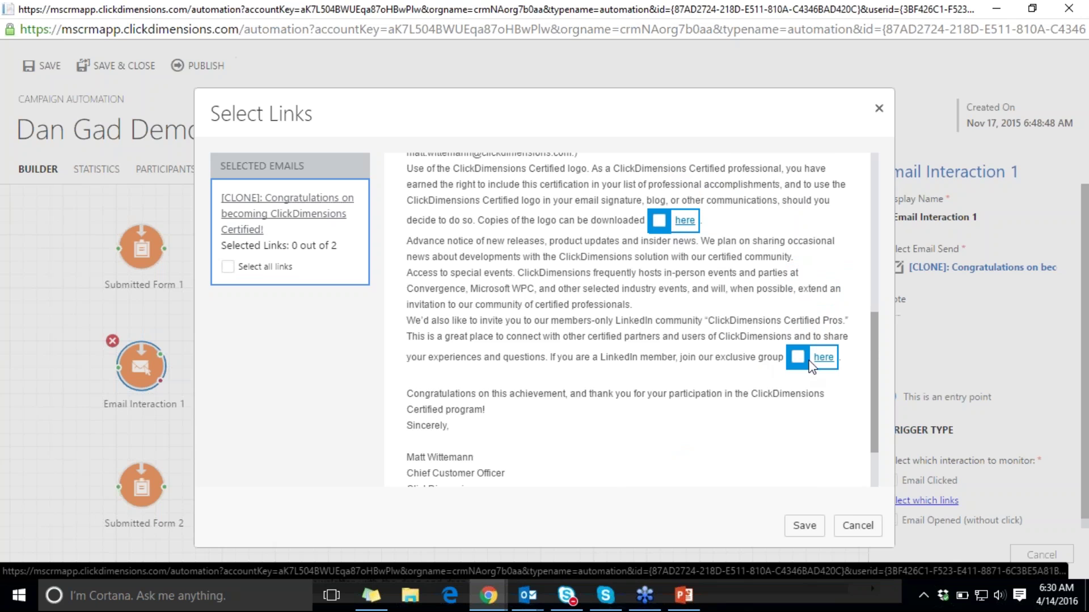
click(659, 220)
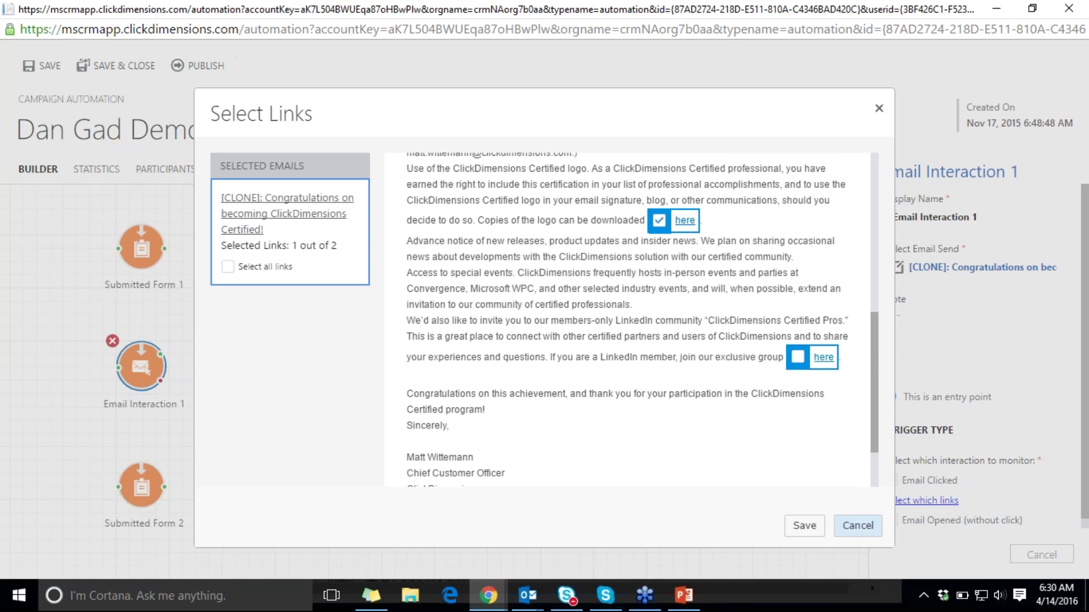
click(857, 526)
click(468, 346)
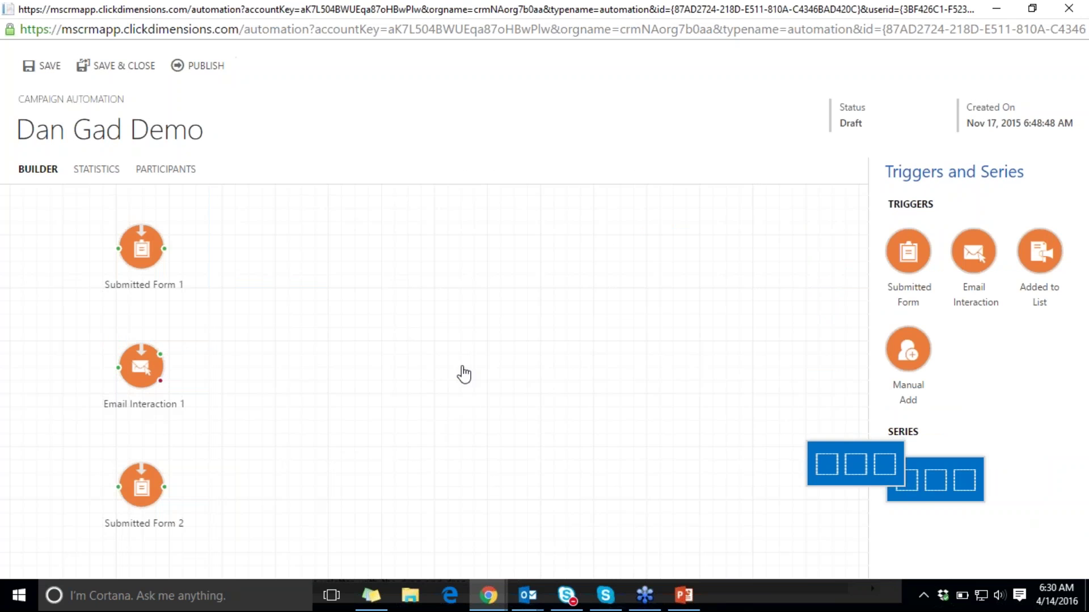
- Add two blank series beside the triggers and connect Email Interaction's green output to the upper one and its red output to the lower one
drag(464, 375, 355, 301)
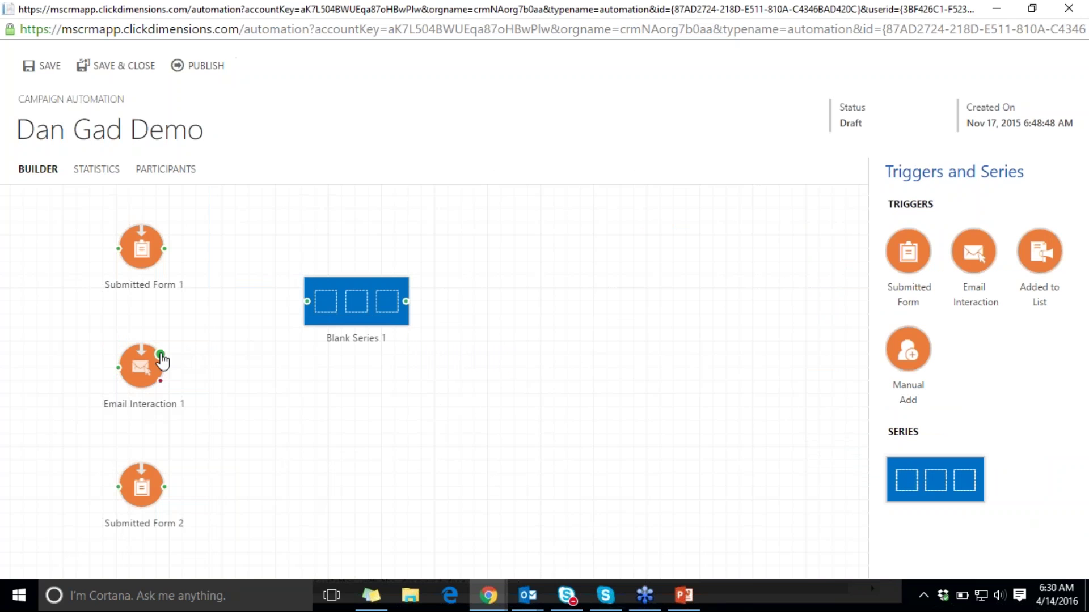
drag(161, 359, 341, 309)
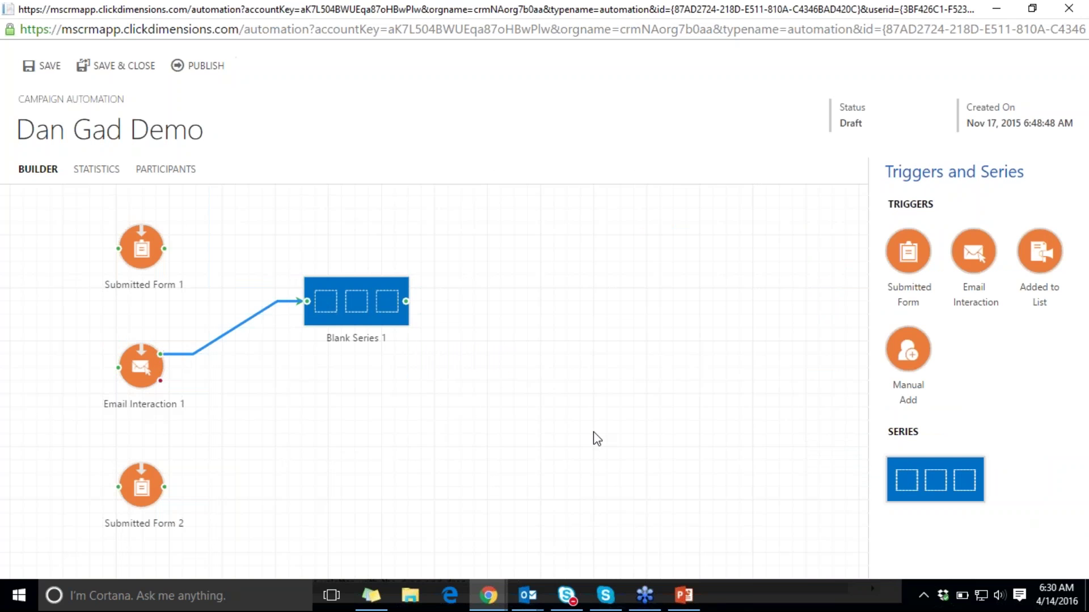
drag(905, 485, 329, 445)
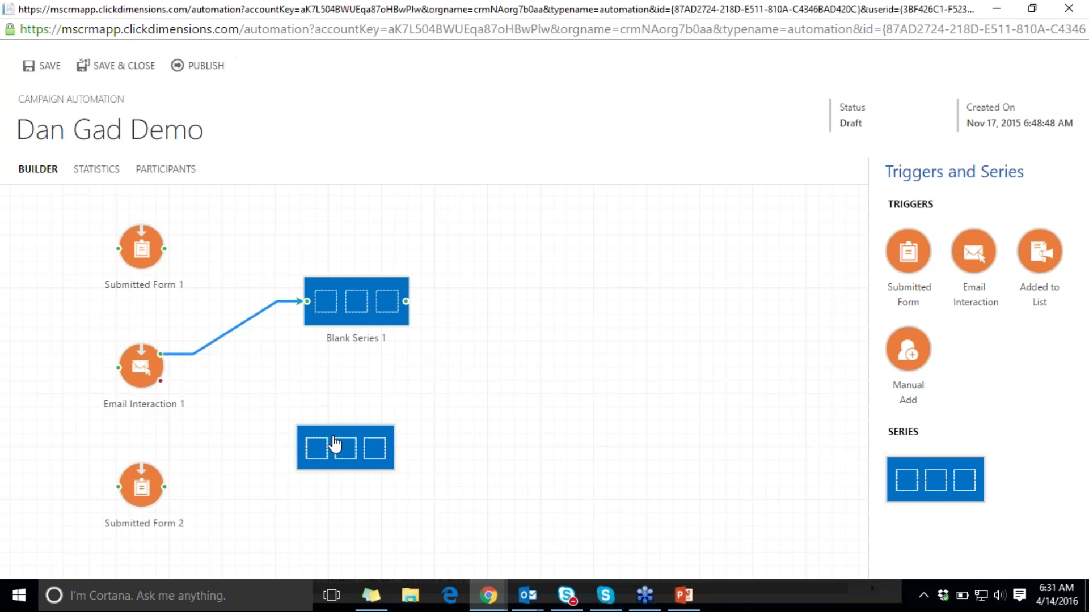
drag(162, 380, 359, 449)
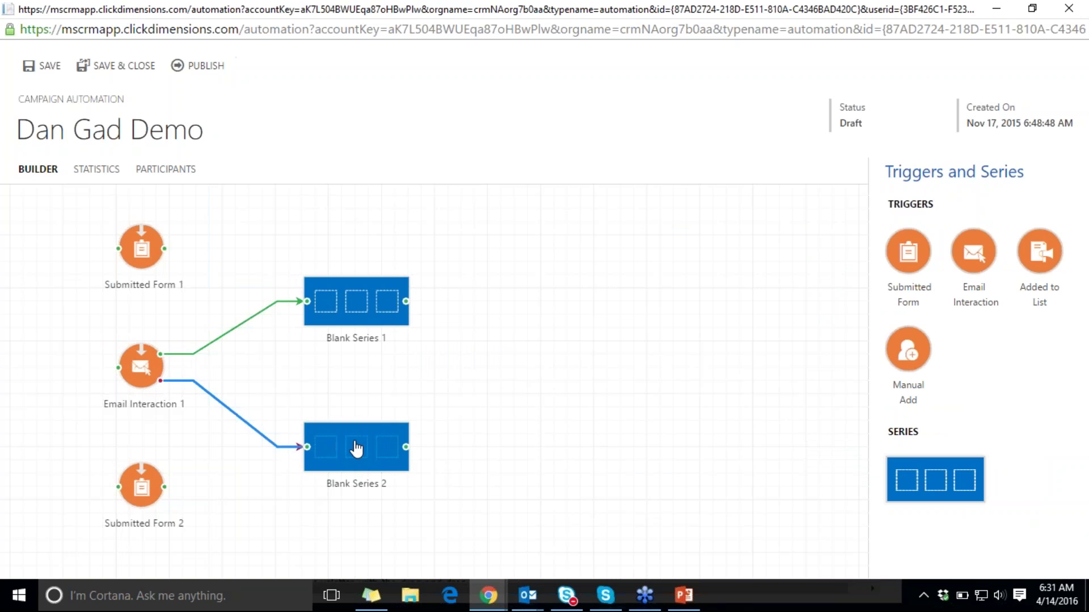
- Connect the upper Submitted Form trigger to the upper blank series and the lower Submitted Form trigger to the lower one
click(352, 441)
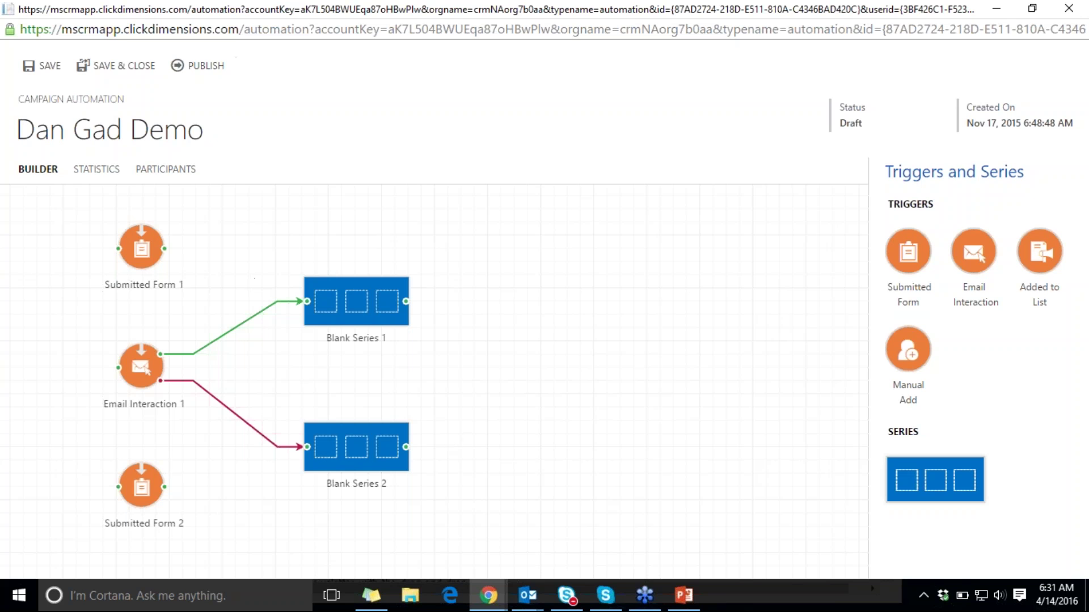
drag(164, 249, 309, 301)
drag(165, 487, 308, 447)
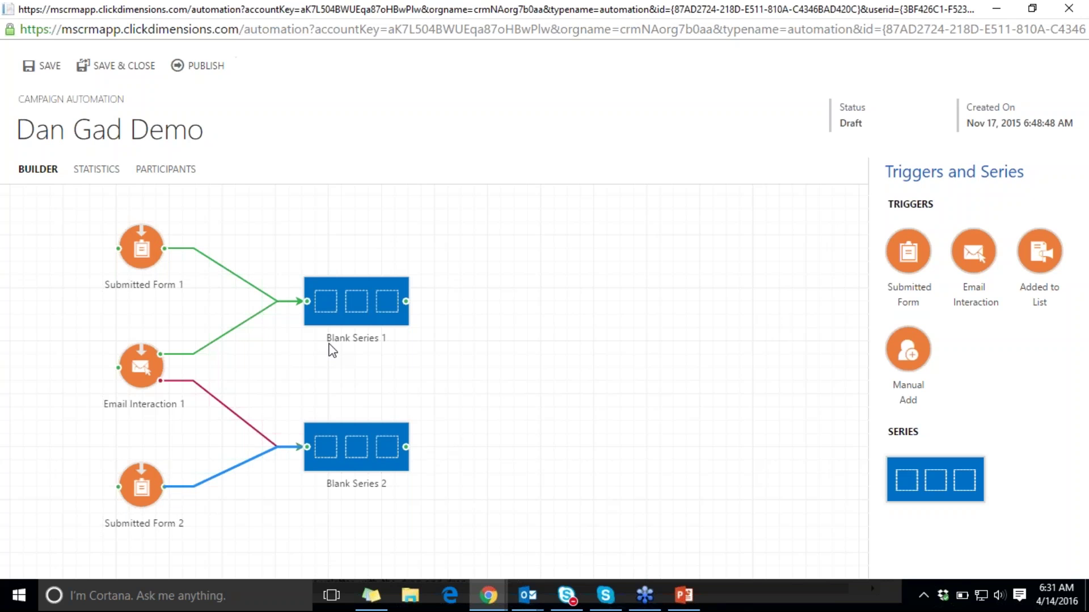
- Open the upper blank series for editing and place a Wait Timer, Send Email, Notify User and Create Task Activity in a row
double_click(356, 303)
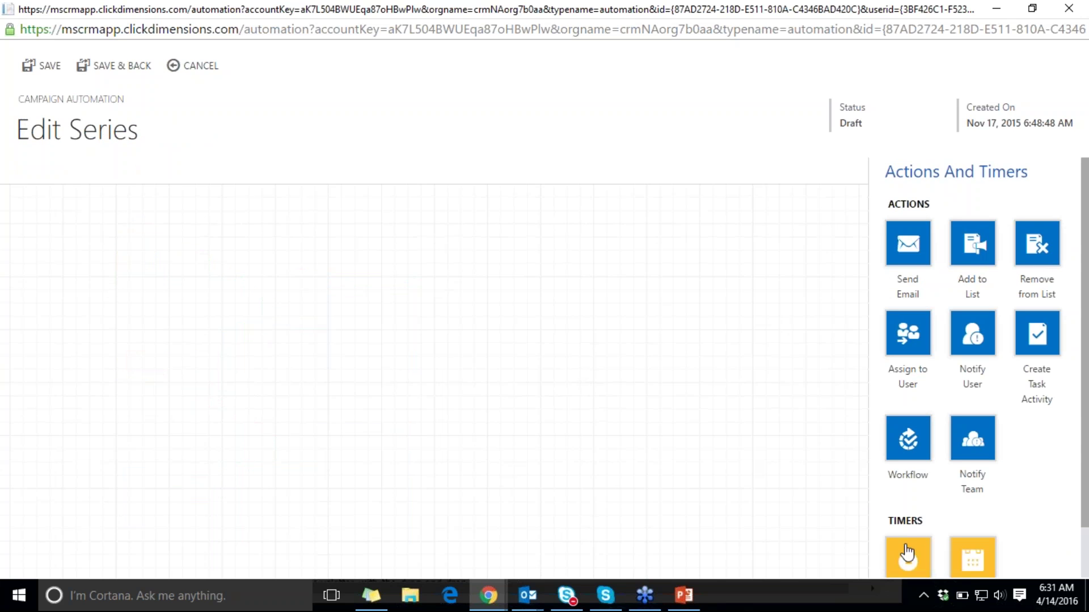
drag(906, 557, 184, 366)
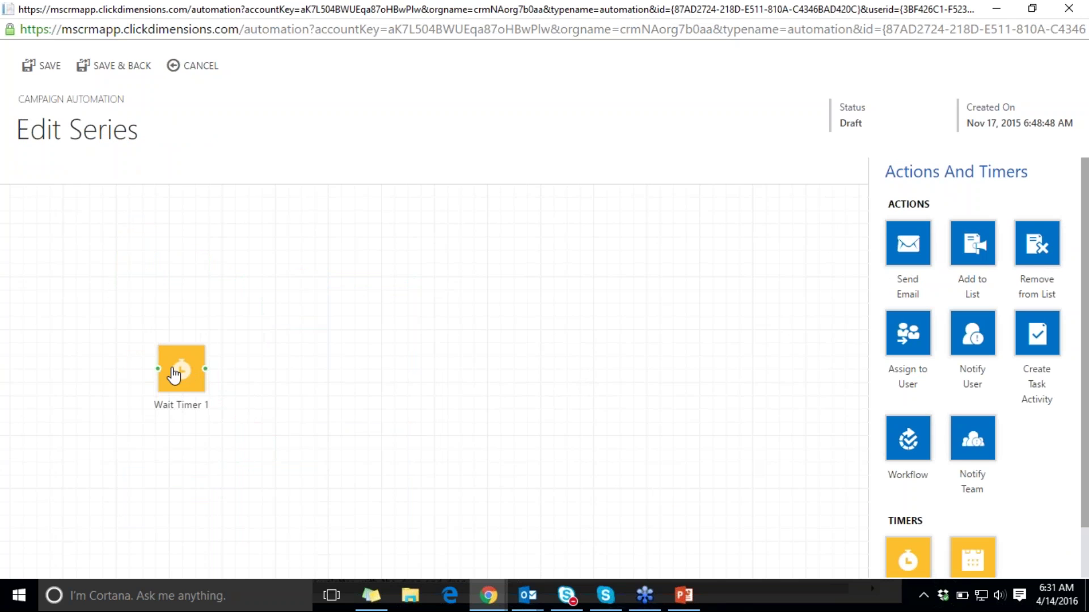
click(945, 270)
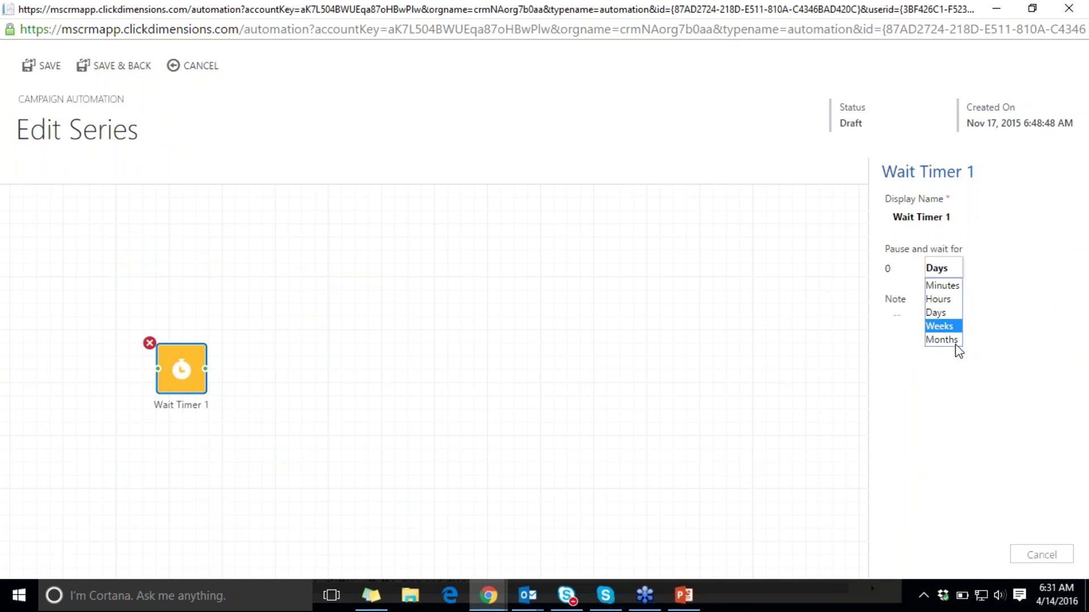
click(621, 375)
drag(908, 243, 287, 369)
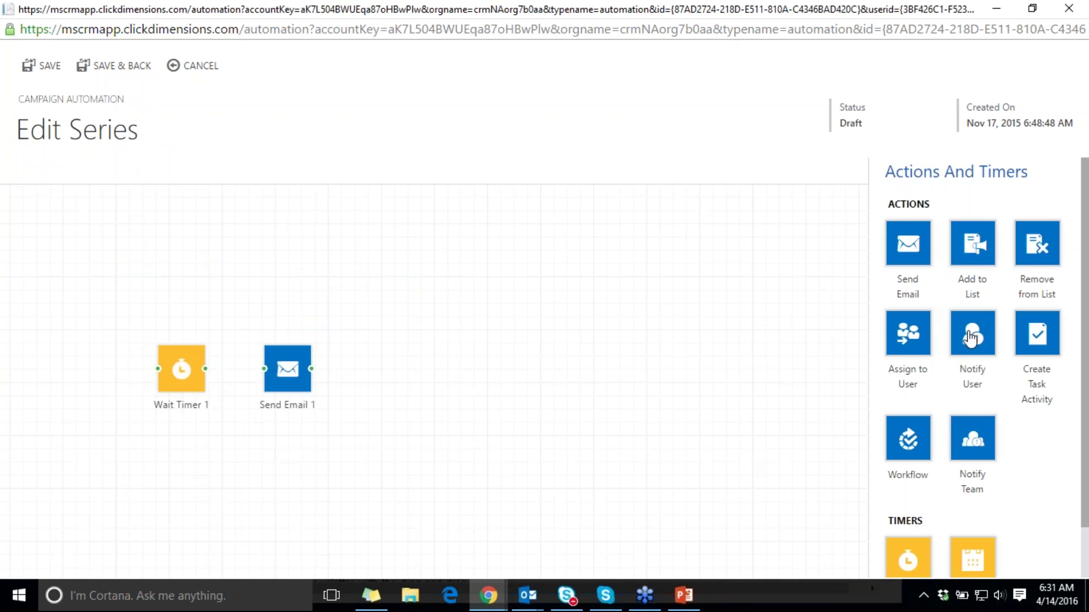
drag(971, 340, 401, 374)
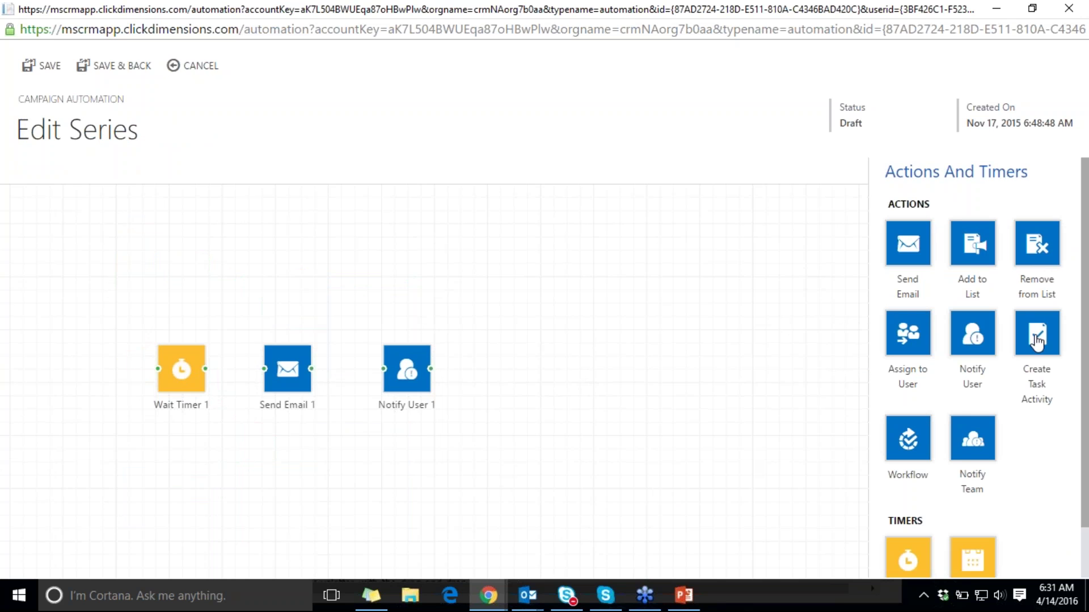
drag(1038, 341, 517, 380)
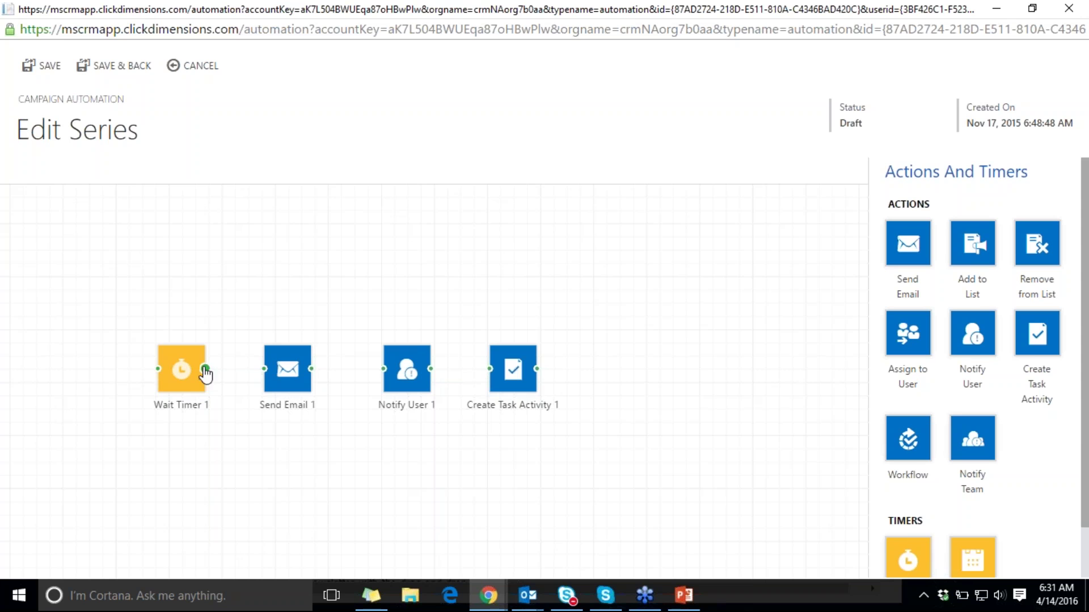
- Connect the timer and actions in sequence, add a connected Workflow action at the end, and cancel the series edit
drag(205, 370, 502, 392)
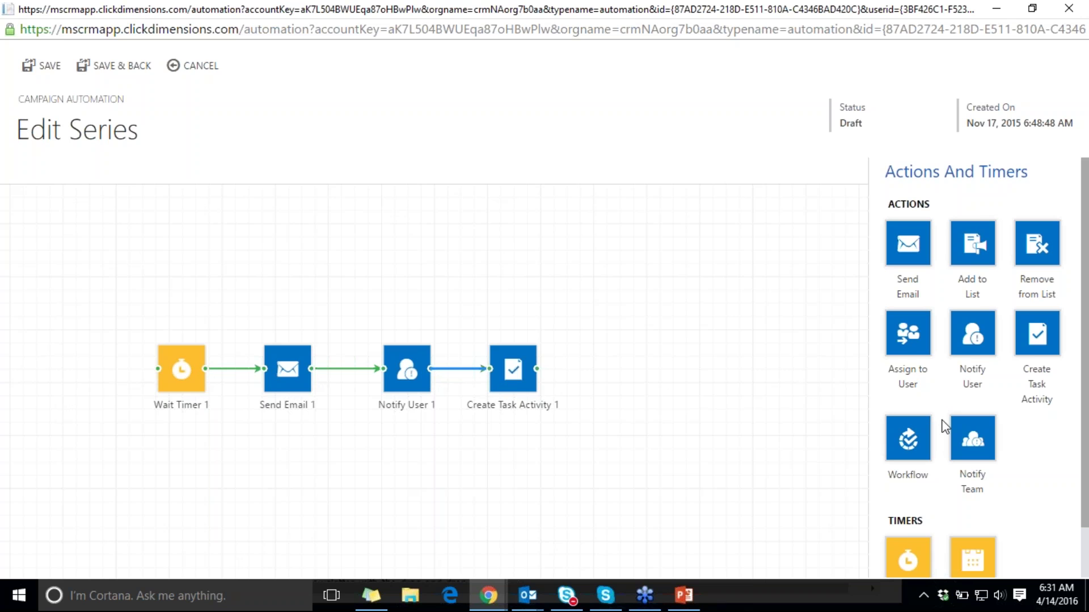
drag(900, 444, 637, 391)
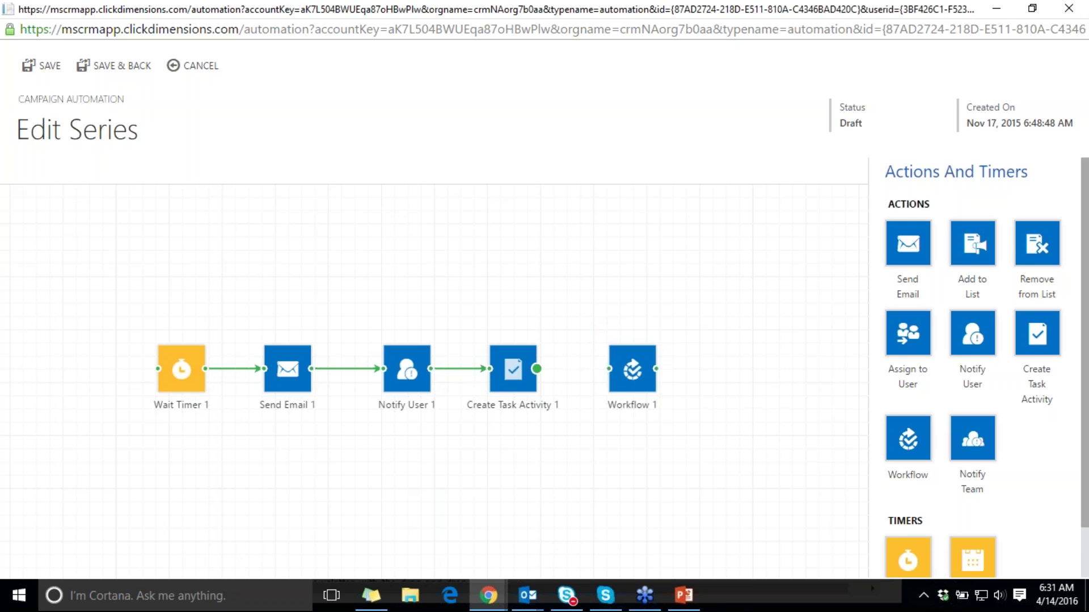
drag(537, 369, 609, 369)
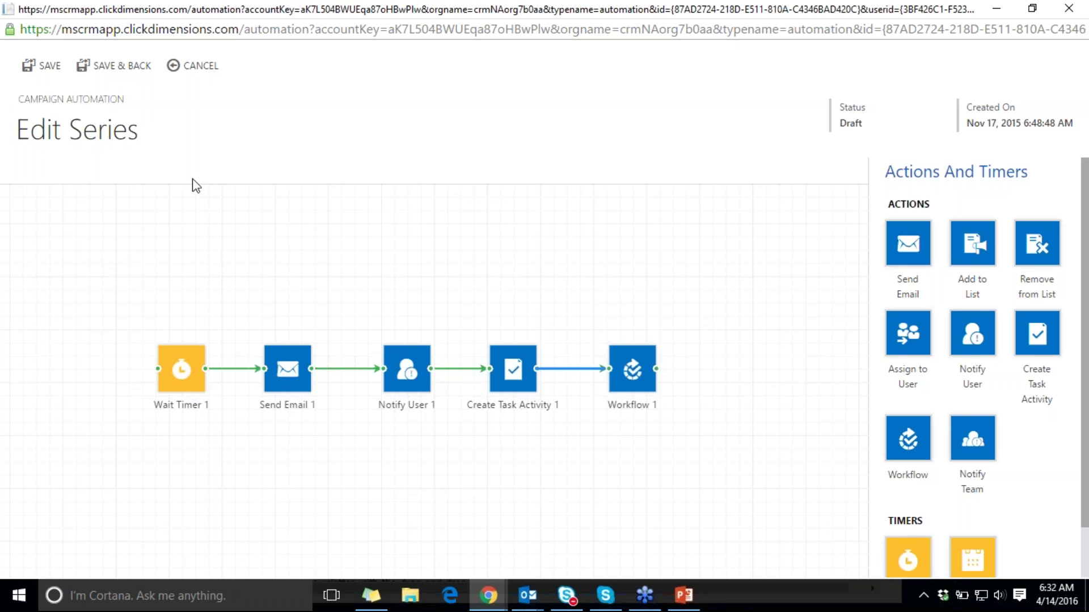
click(196, 66)
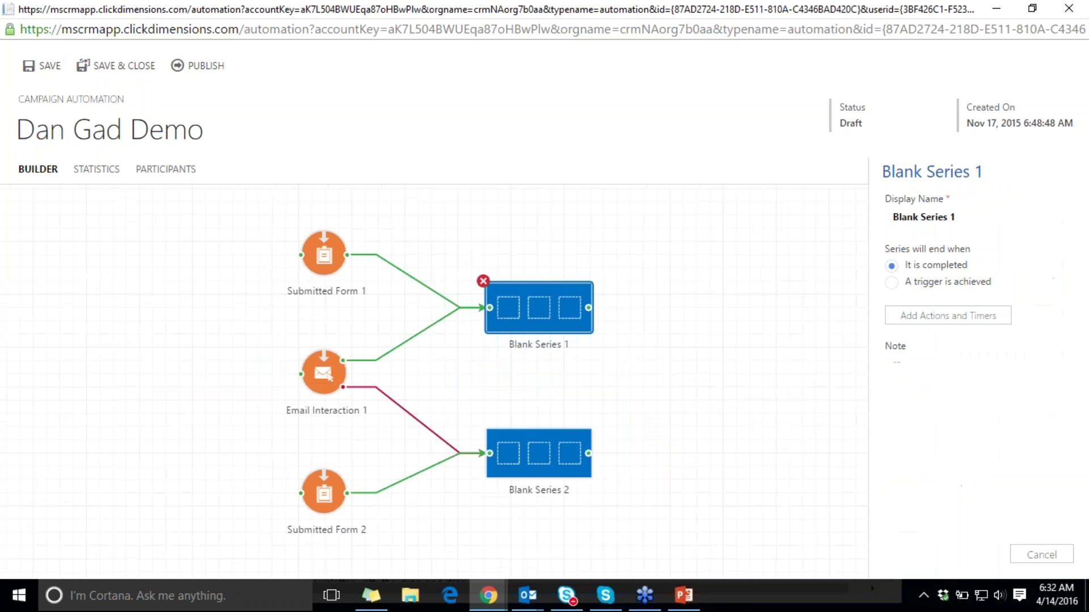
- Add a second Email Interaction trigger after the upper blank series and connect the series to it
click(755, 351)
mouse_move(984, 264)
mouse_down()
mouse_move(722, 298)
mouse_move(669, 318)
mouse_up()
drag(588, 308, 632, 307)
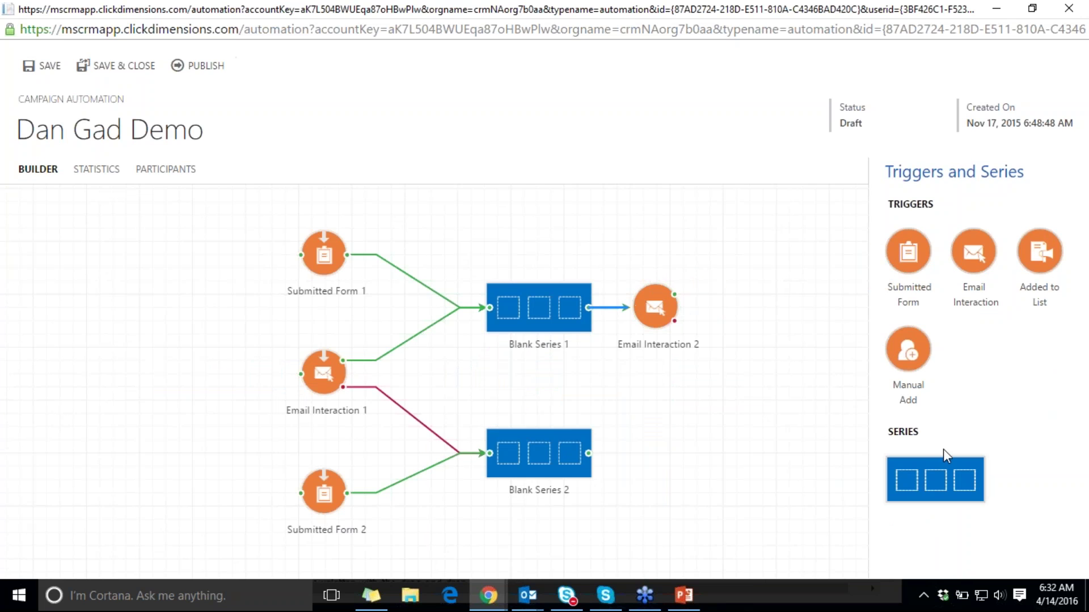
- Add two blank series after the second Email Interaction, connecting its green output to the upper one and its red output to the lower one
drag(935, 479, 774, 254)
drag(675, 294, 728, 242)
drag(967, 491, 816, 403)
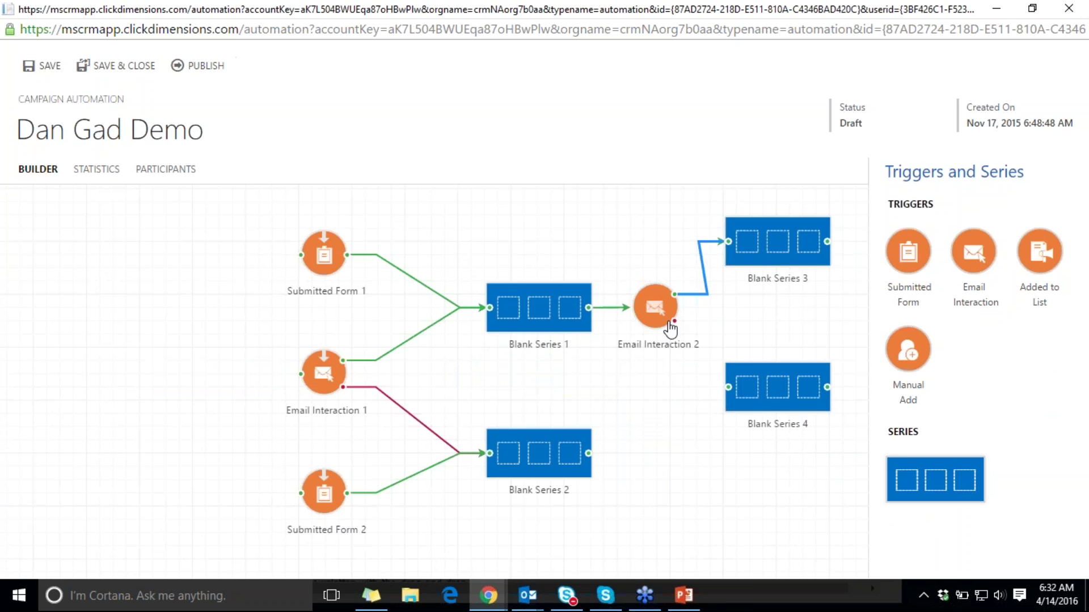
drag(674, 321, 767, 414)
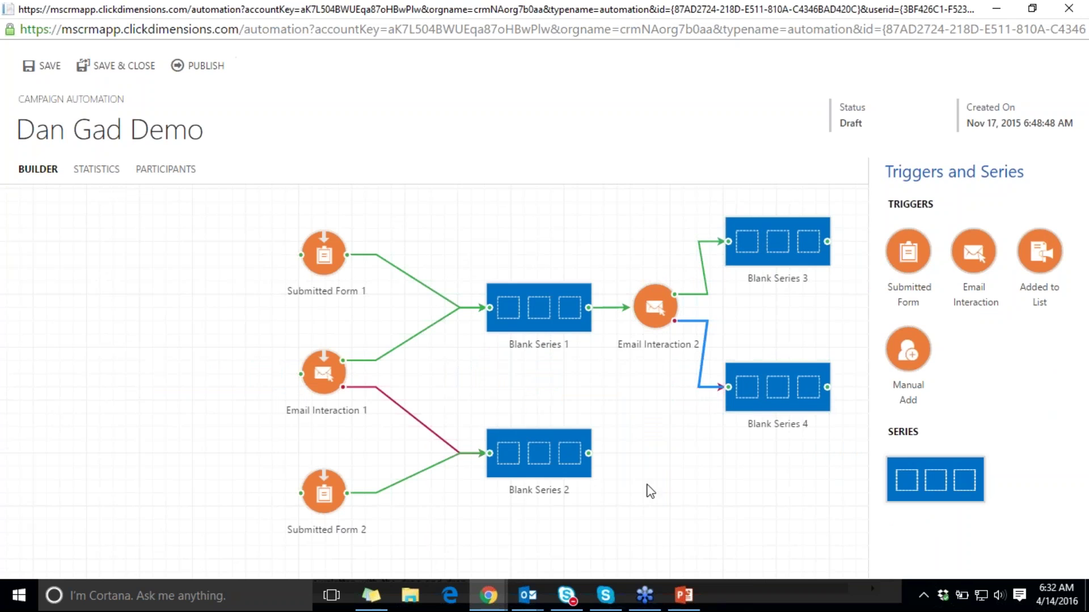
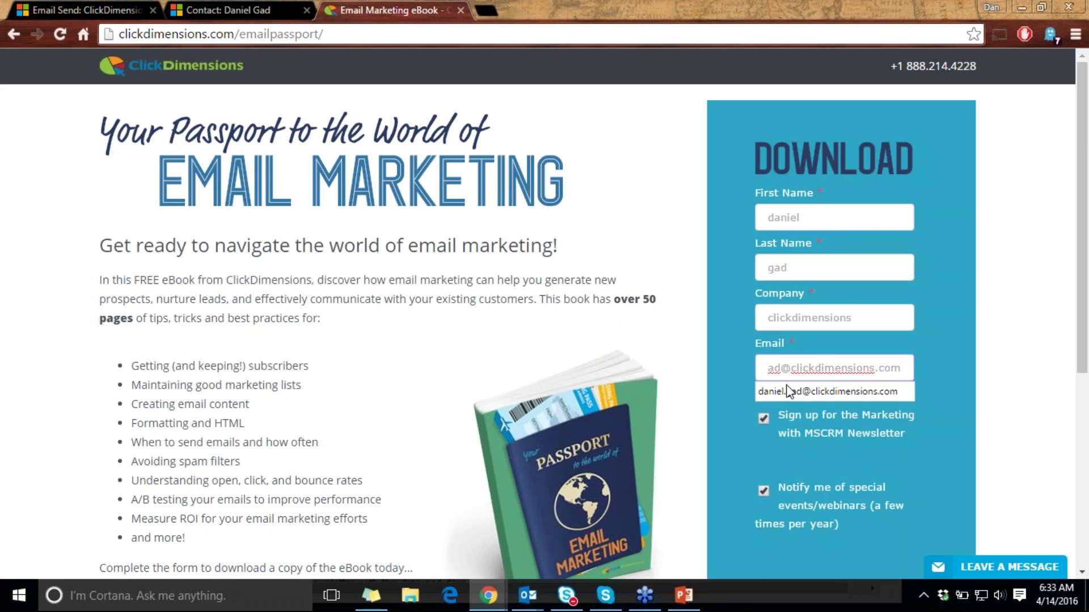
- Unlock the slider check on the Email Marketing eBook download form and submit the form
scroll(1015, 352, down, 6)
scroll(964, 346, up, 4)
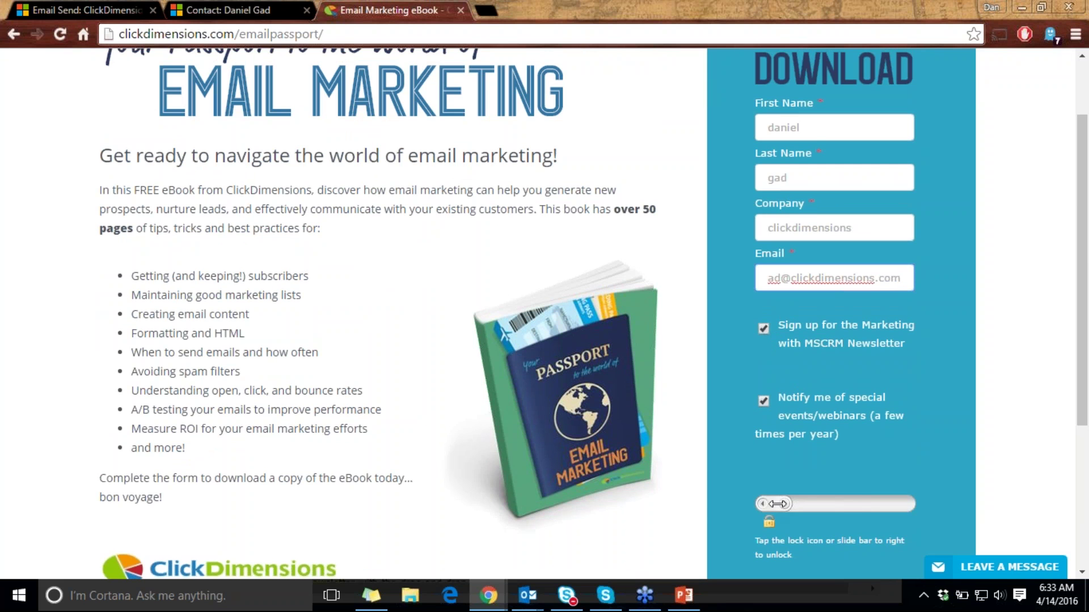
drag(785, 504, 906, 503)
scroll(879, 411, down, 3)
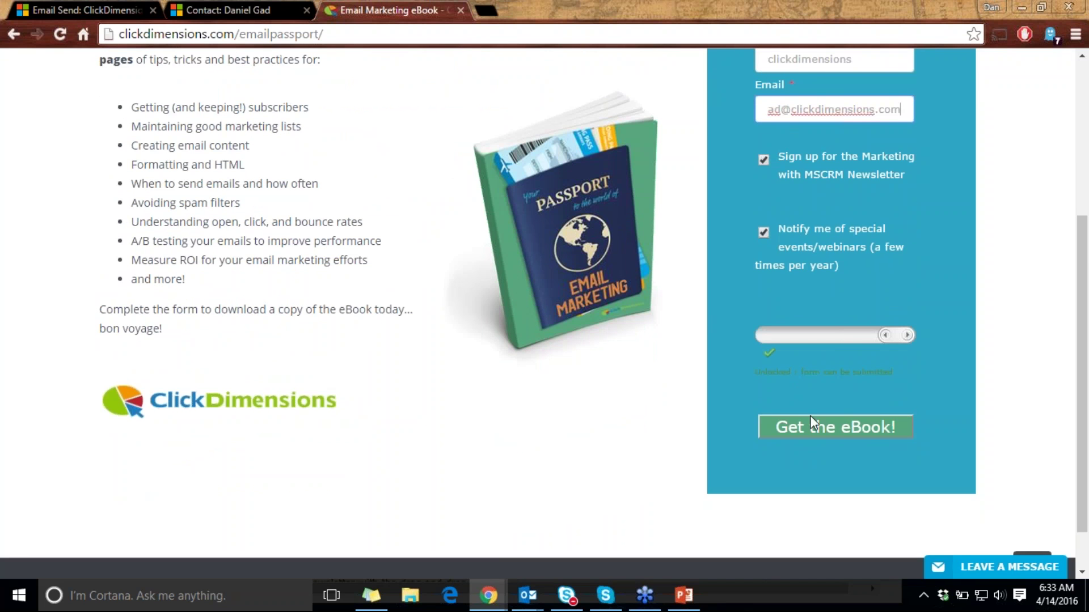
click(799, 430)
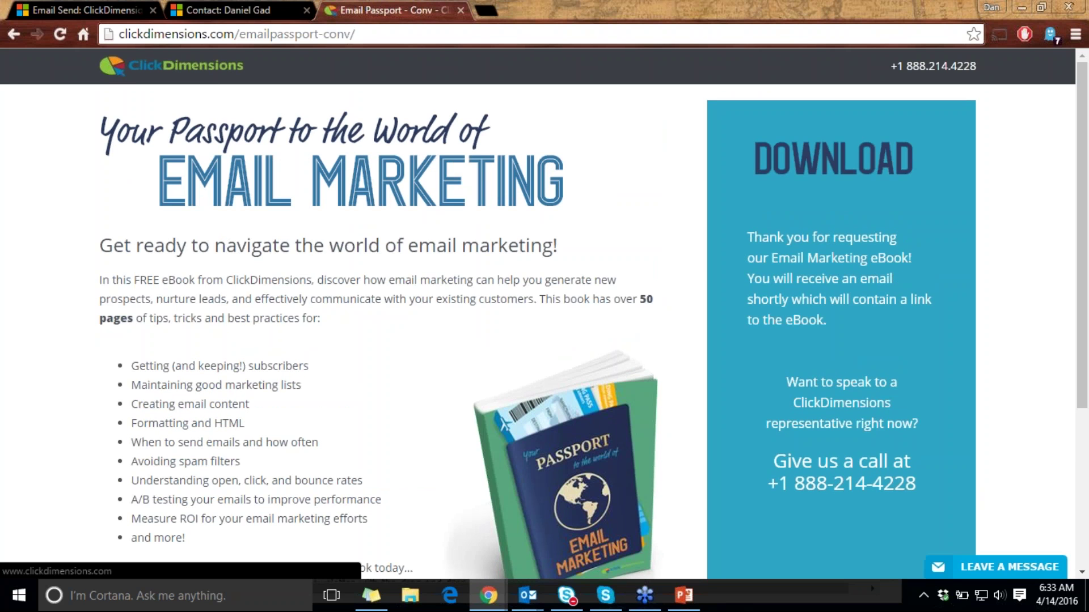
- Return to Dynamics CRM, list the ClickDimensions posted forms, and open the contact linked to the Email Passport eBook Web Form submission
key(ctrl+shift+Tab)
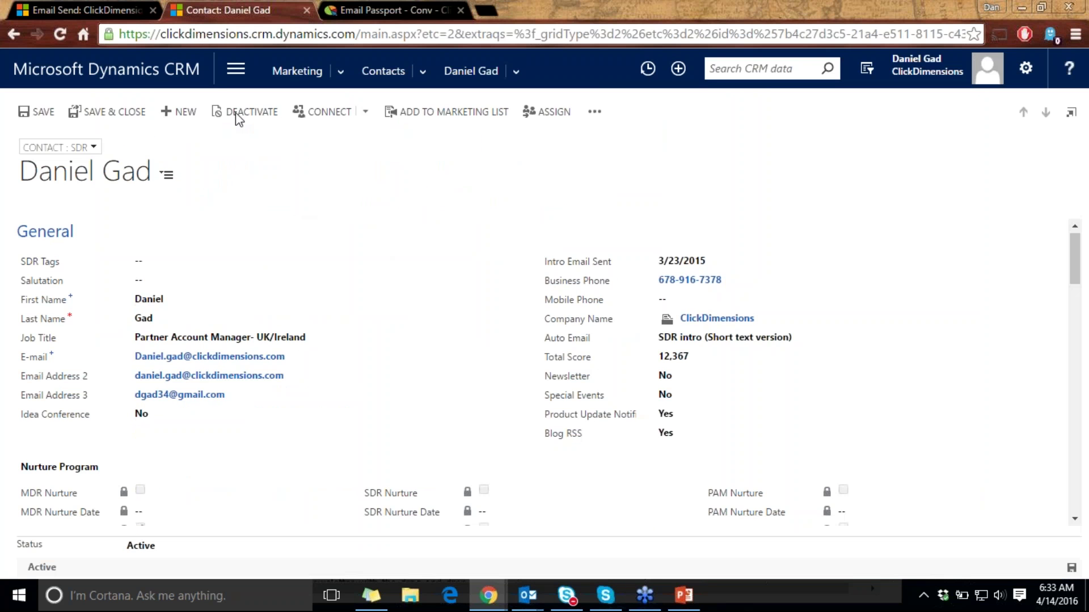
click(180, 83)
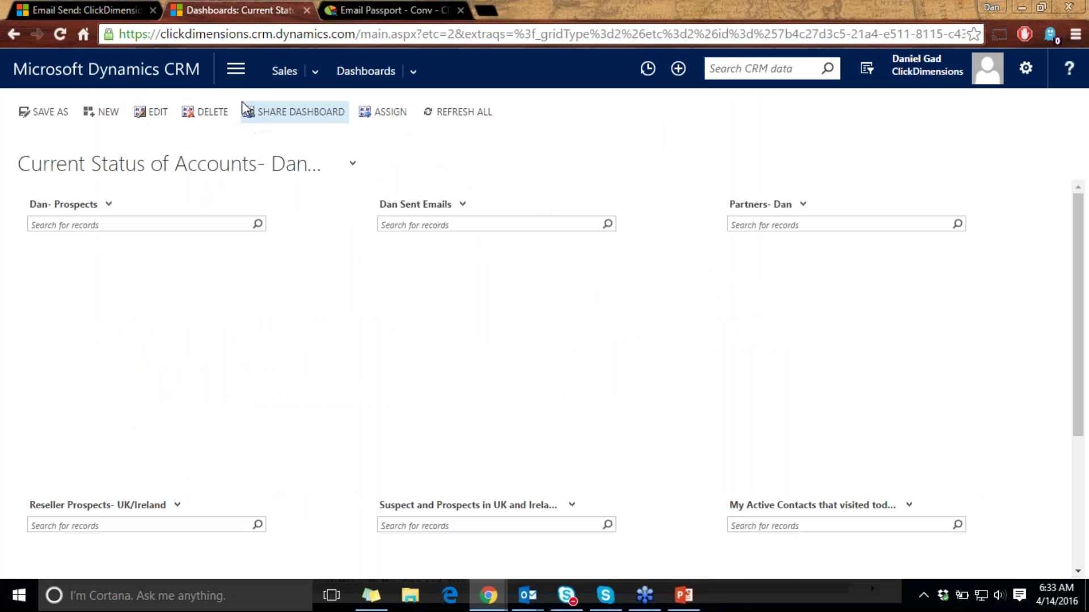
click(234, 71)
click(409, 136)
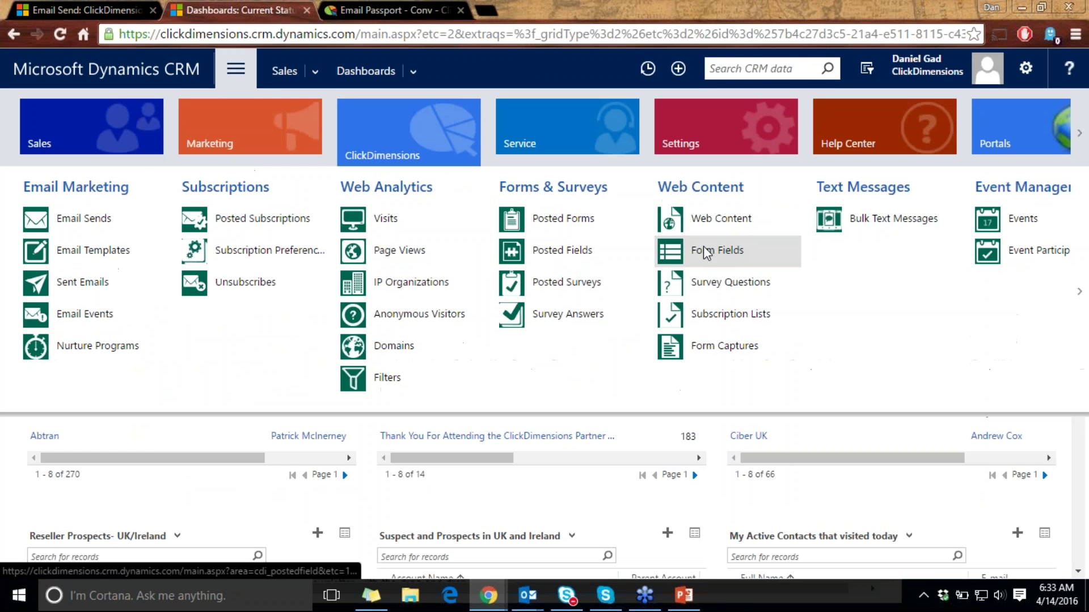
click(561, 220)
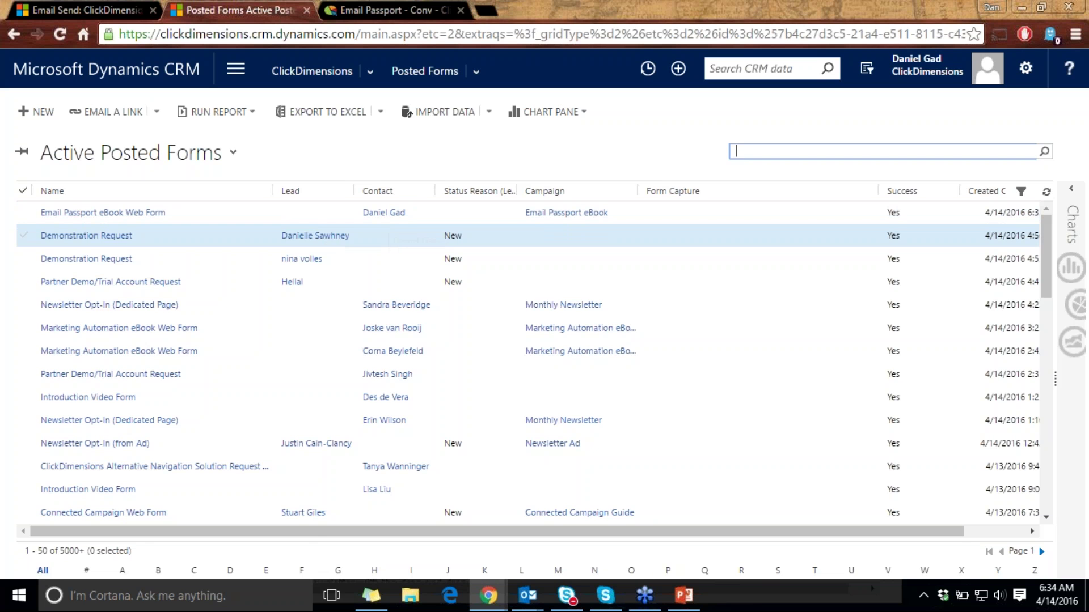
click(315, 238)
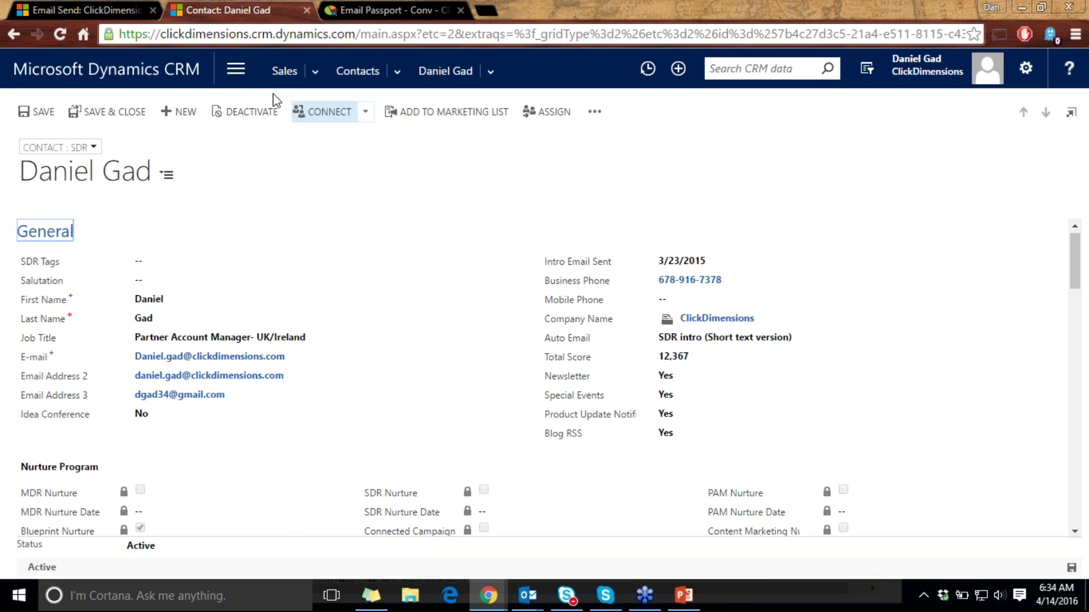
- Go to ClickDimensions Web Content, search for "*dan", and open the Dan Form record
click(236, 69)
click(380, 122)
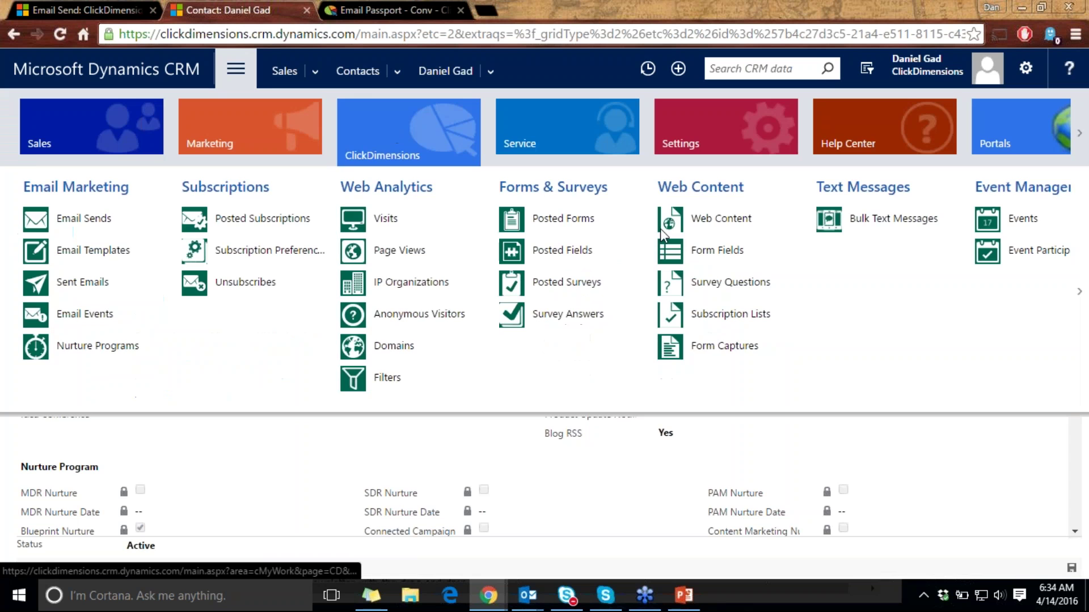
click(728, 223)
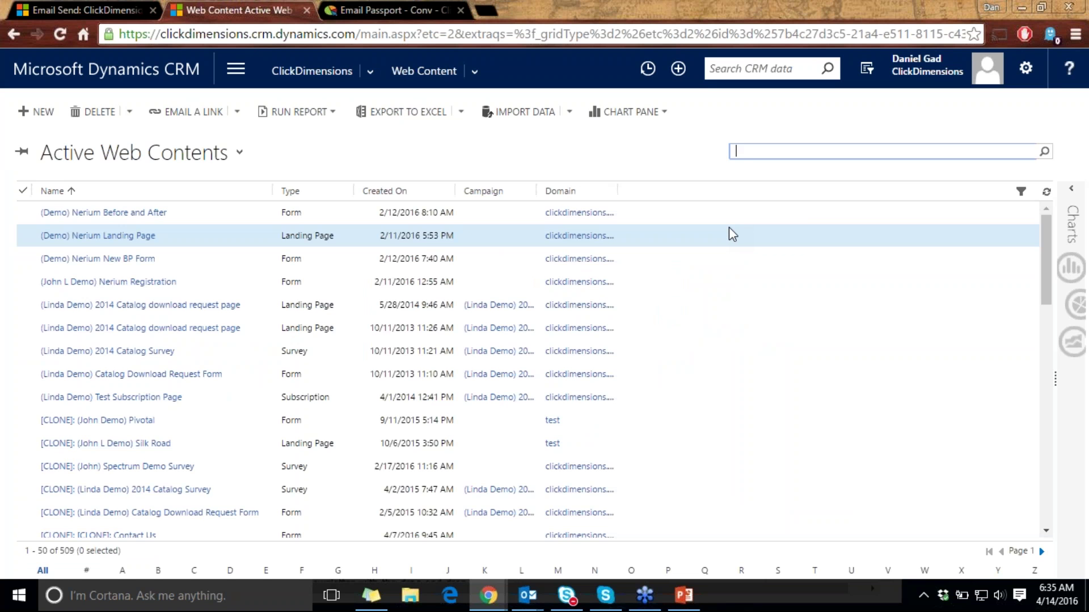
text(*dan)
key(Return)
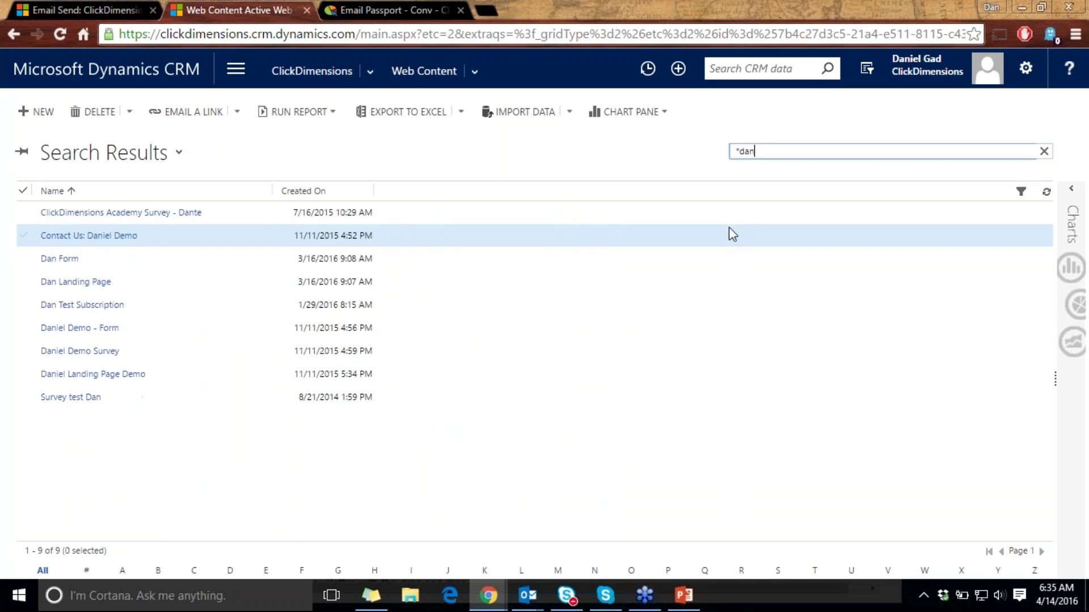
double_click(118, 270)
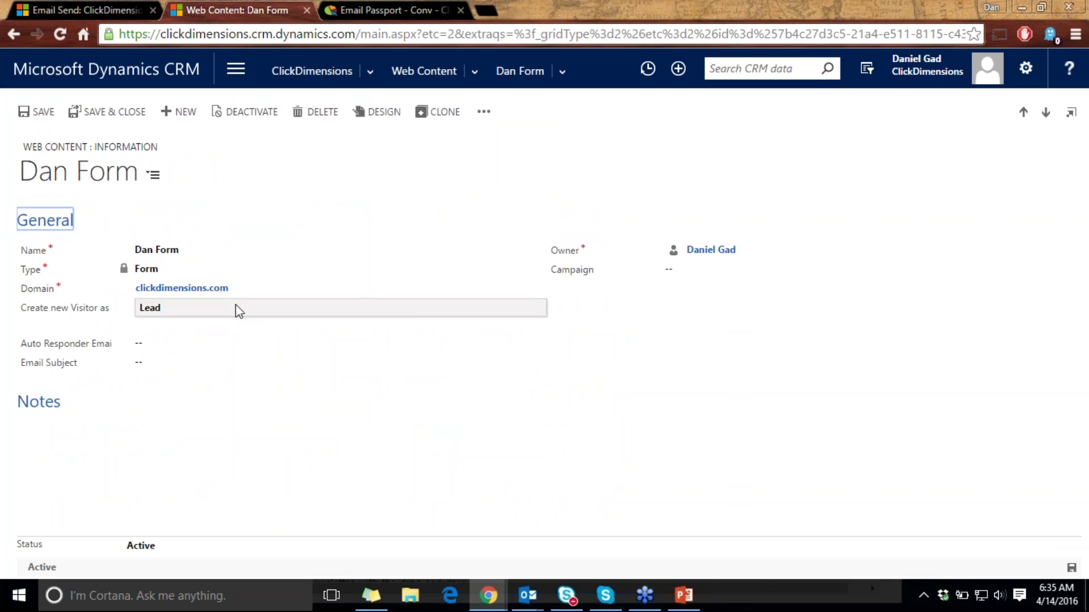
- Check the form record's options for creating new visitors and its Campaign field, and open the form designer maximized
click(236, 305)
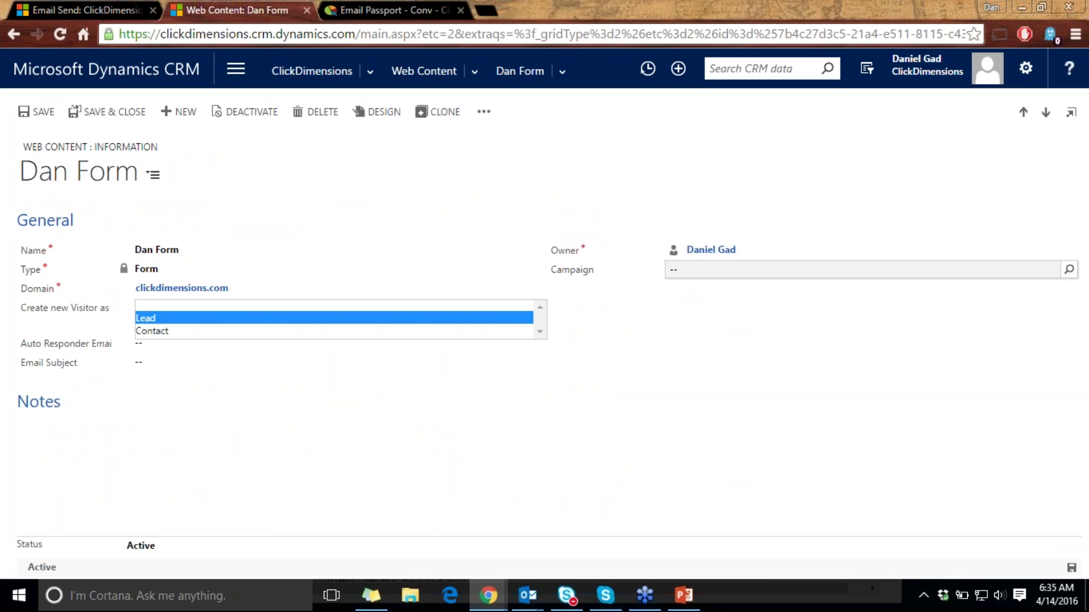
click(721, 270)
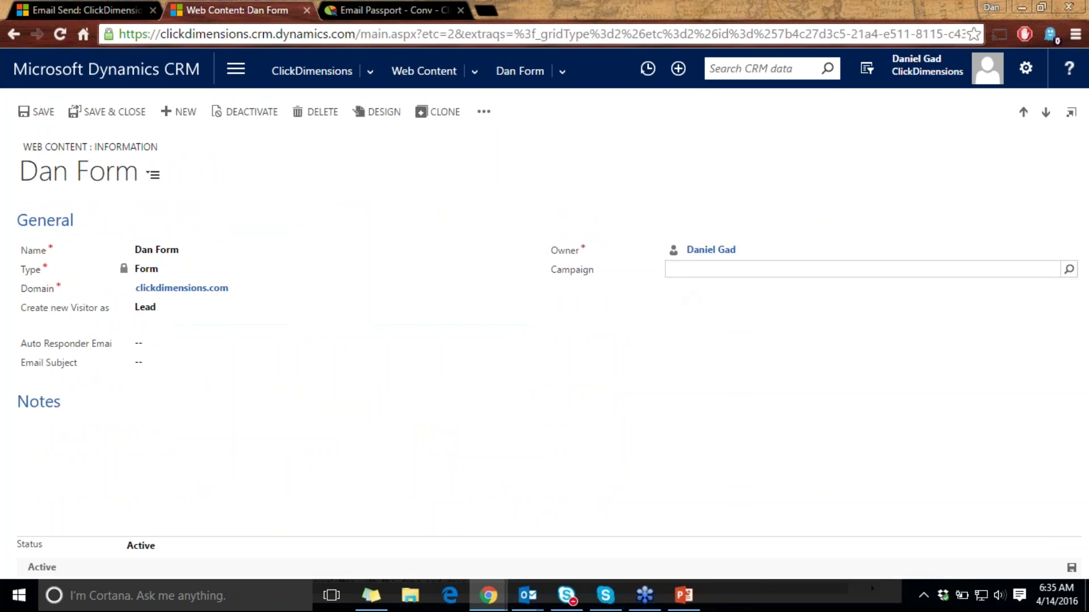
click(380, 111)
click(588, 12)
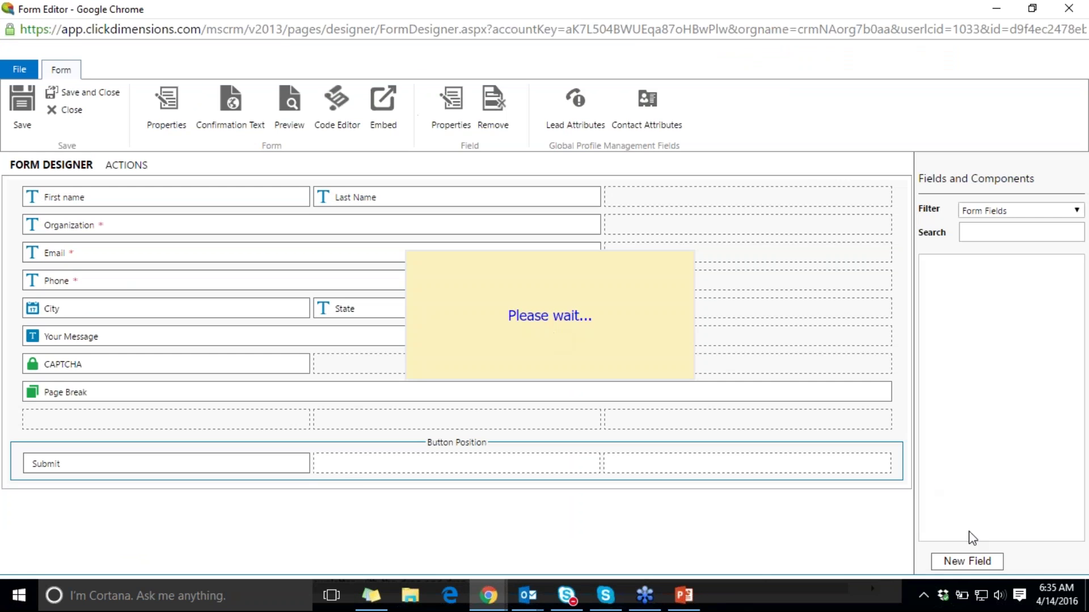
- Start a new form field, look through the CRM fields offered for its contact mapping, and close it without saving
click(959, 565)
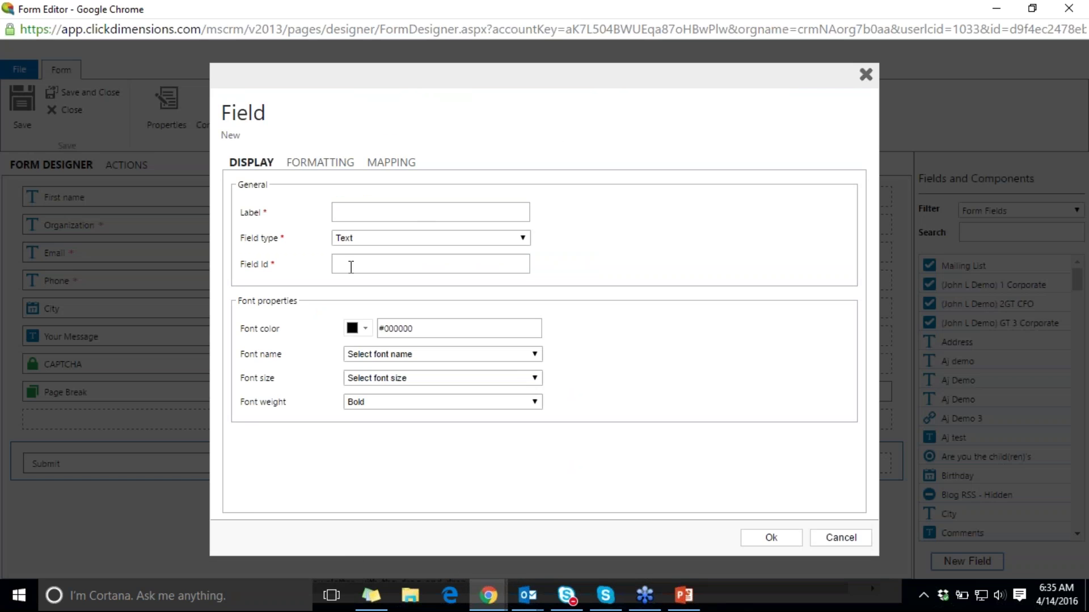
click(391, 162)
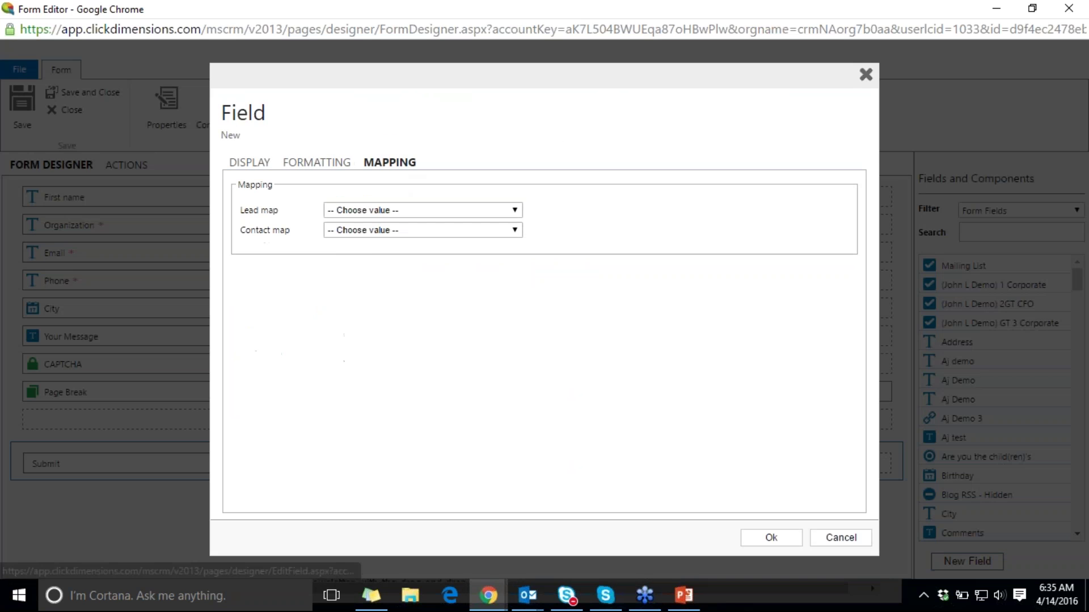
click(396, 230)
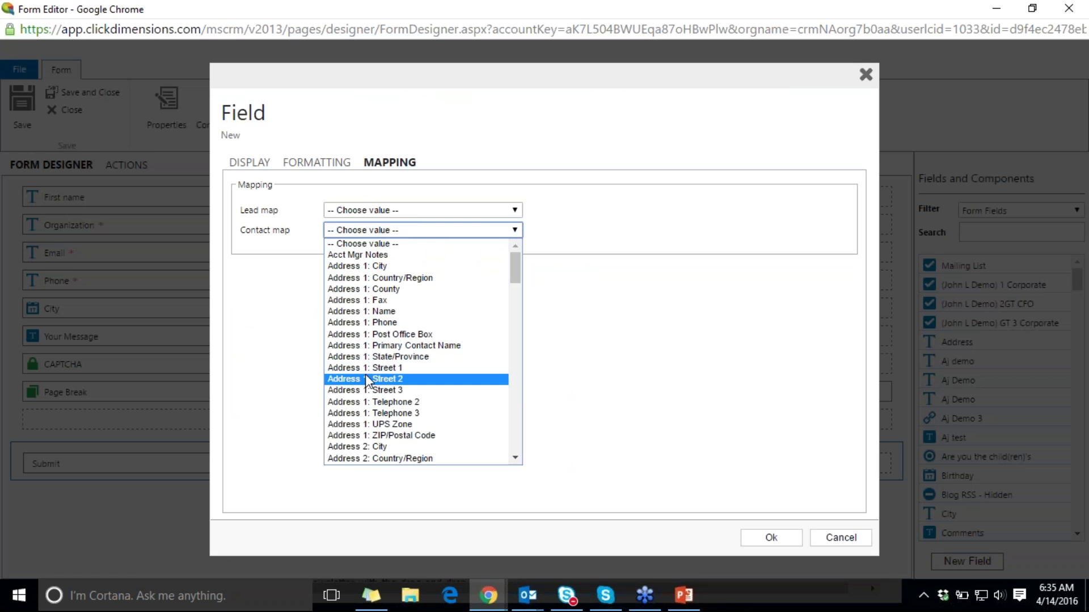
scroll(446, 276, down, 3)
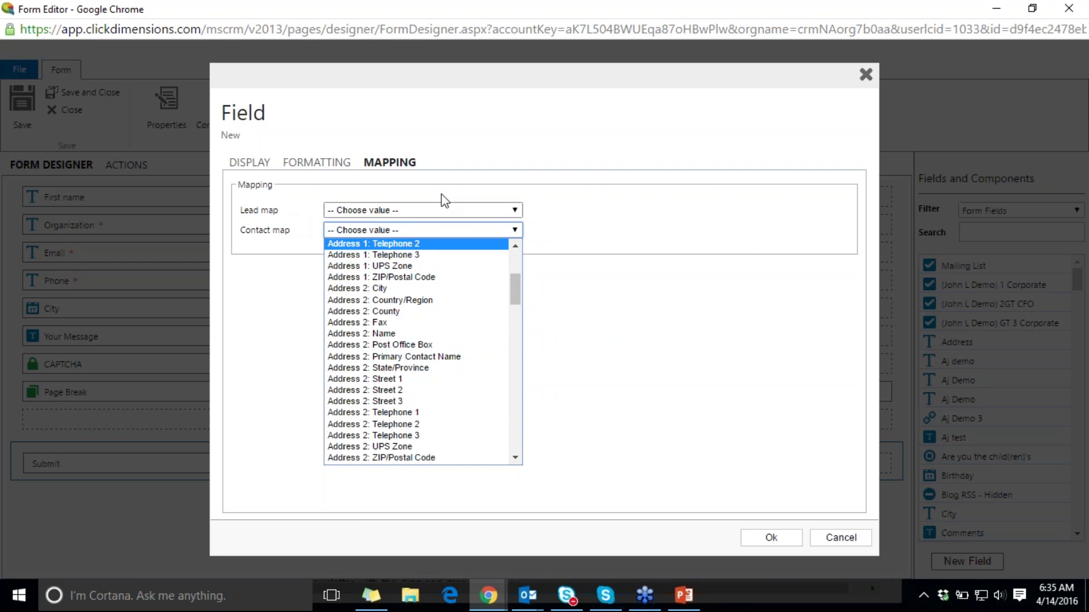
click(864, 75)
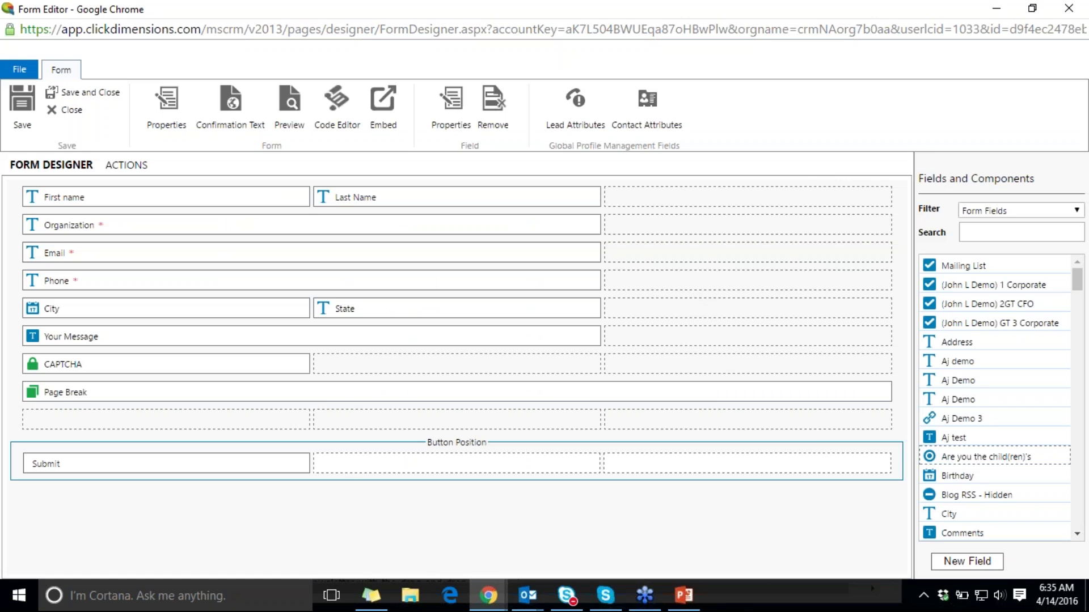
- Add the "Are you the child(ren)'s" field to the empty row below the Page Break, and remove it again
drag(999, 456, 217, 424)
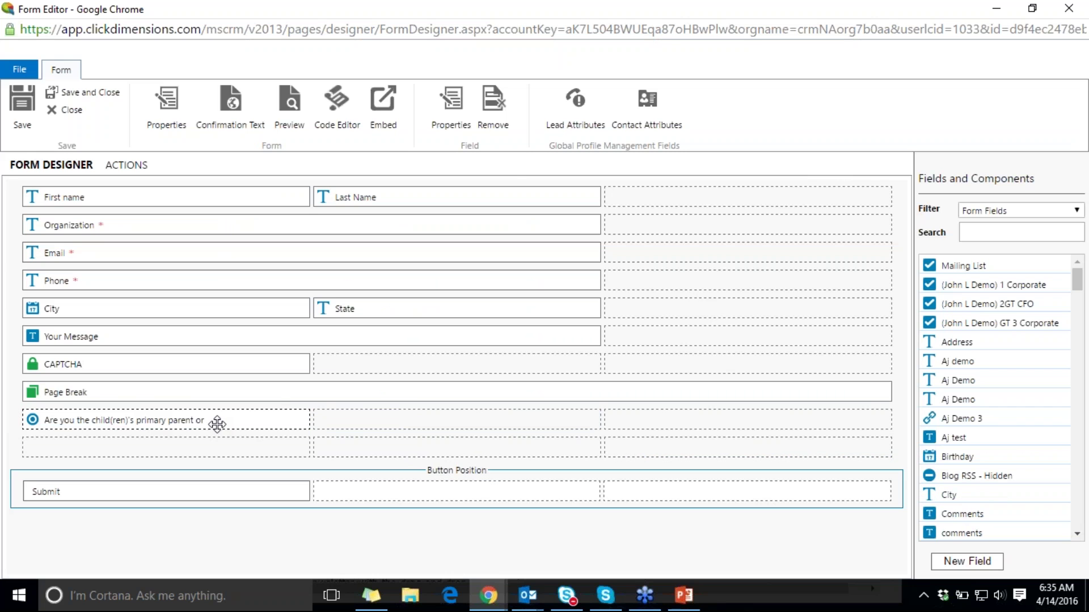
click(217, 424)
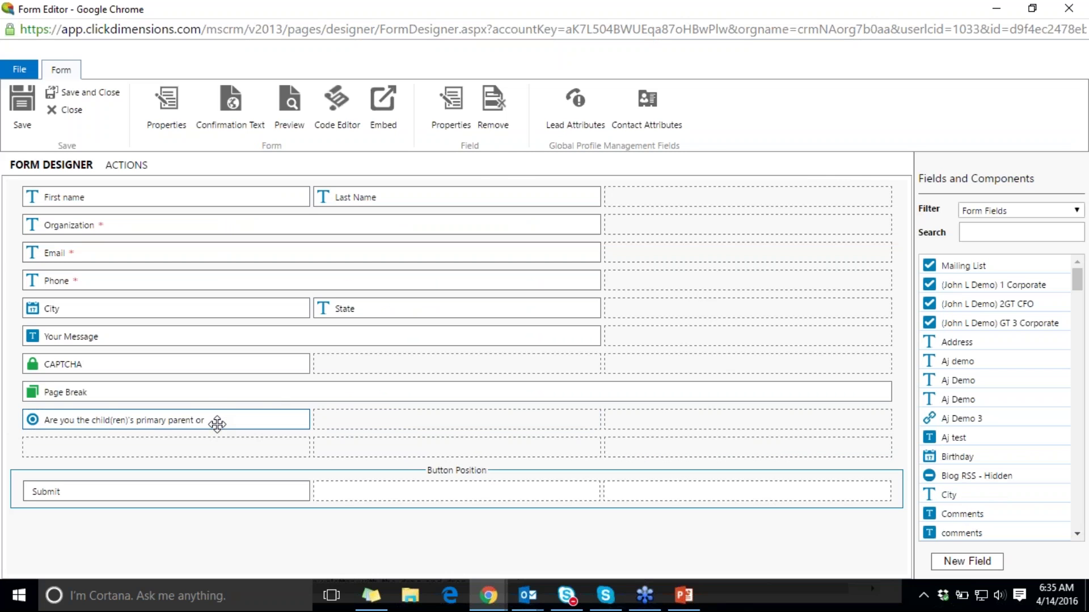
click(502, 99)
click(610, 125)
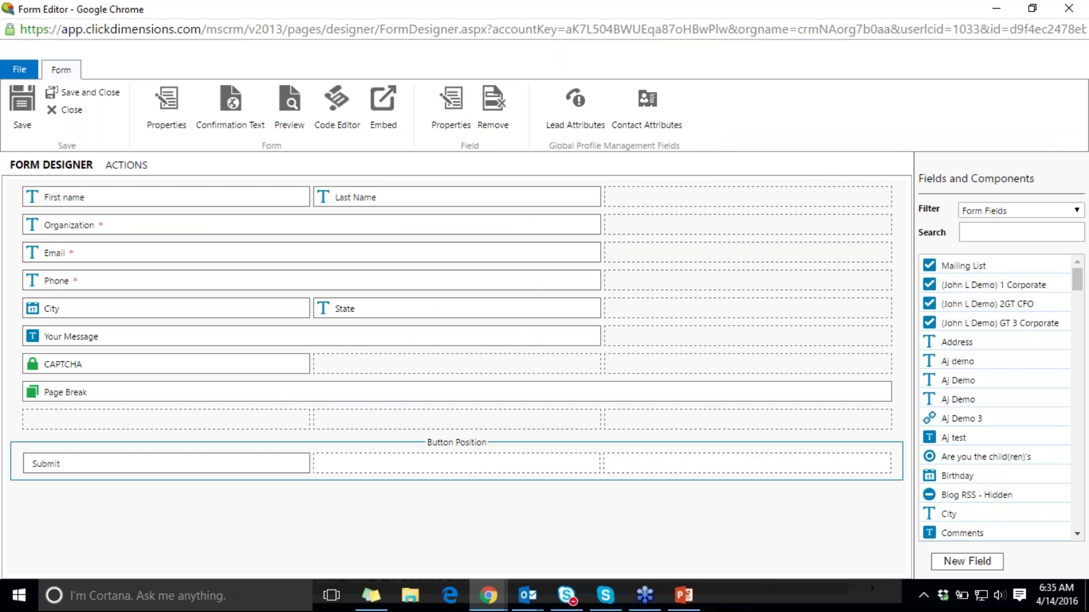
- List the available Form Components, and add an Auto Responder action to the form
click(1009, 213)
click(1008, 238)
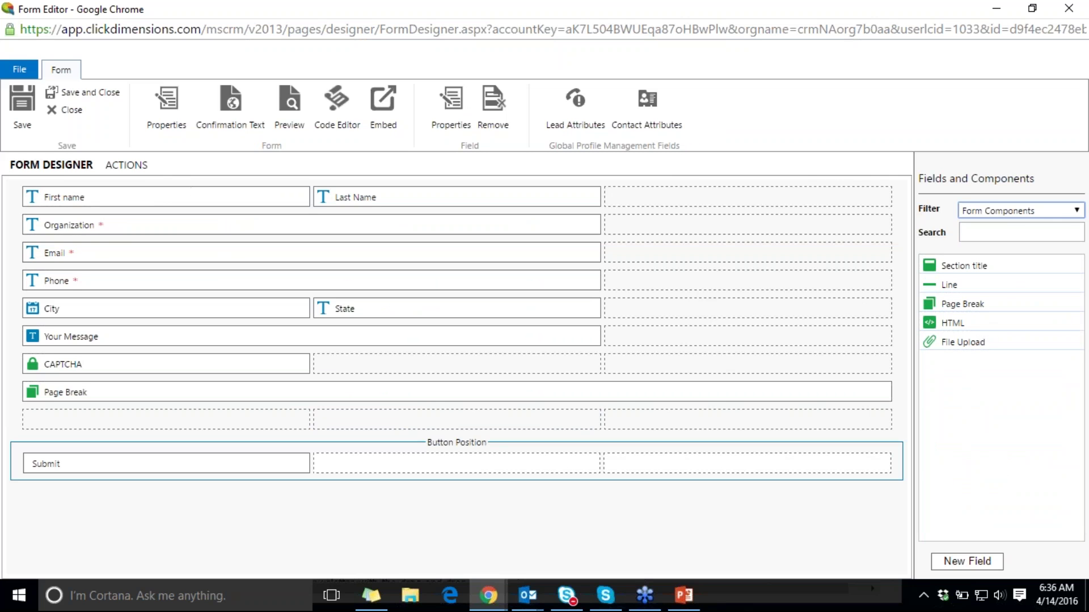
click(126, 165)
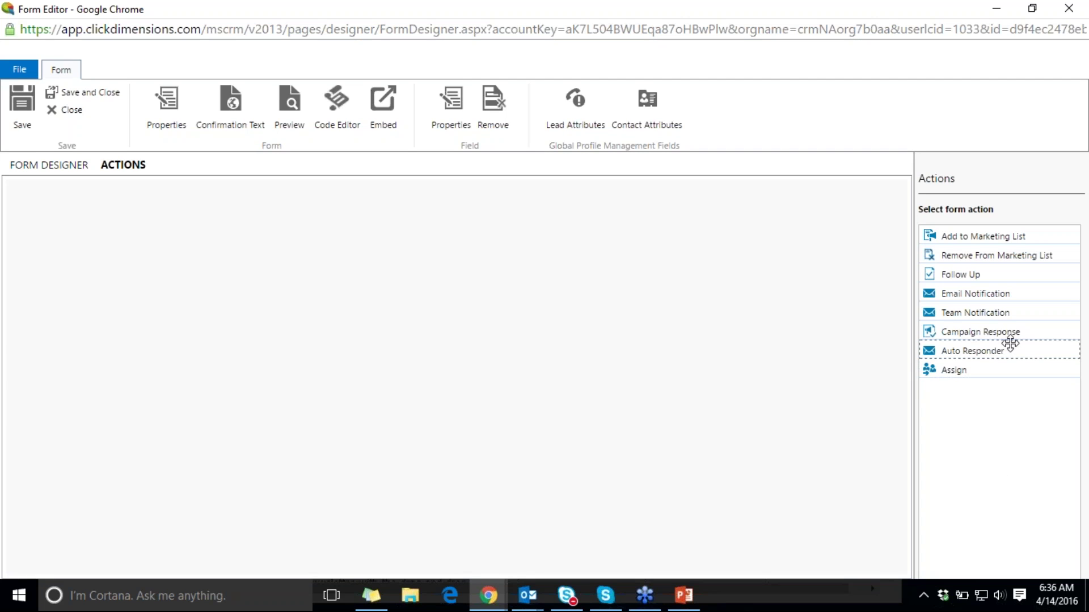
drag(989, 347, 558, 279)
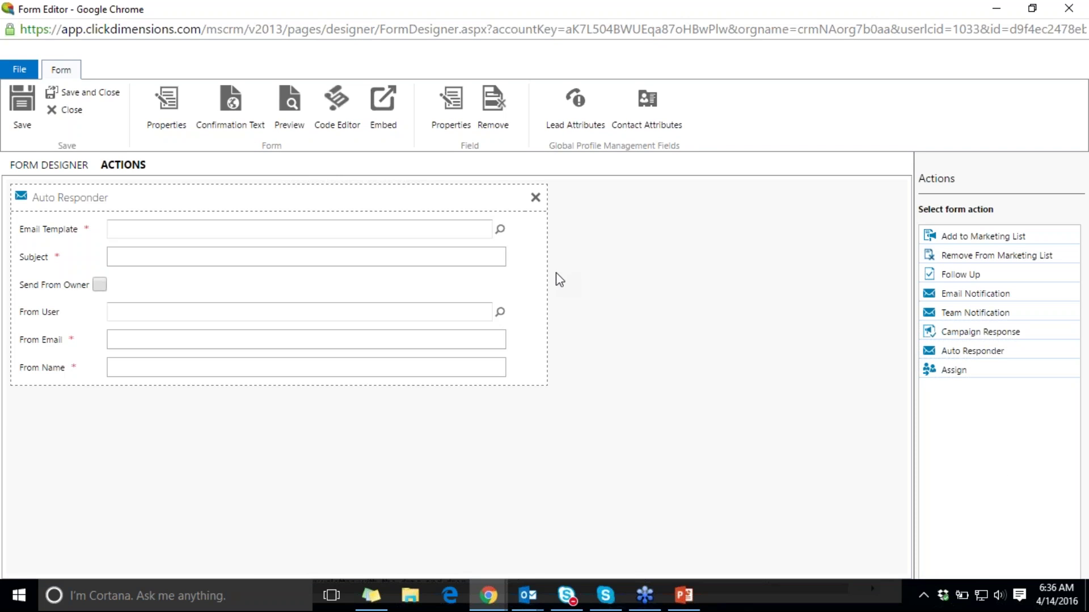
- Switch to Outlook to view the "Your email marketing eBook has arrived!" message, and close the message
key(alt+Tab)
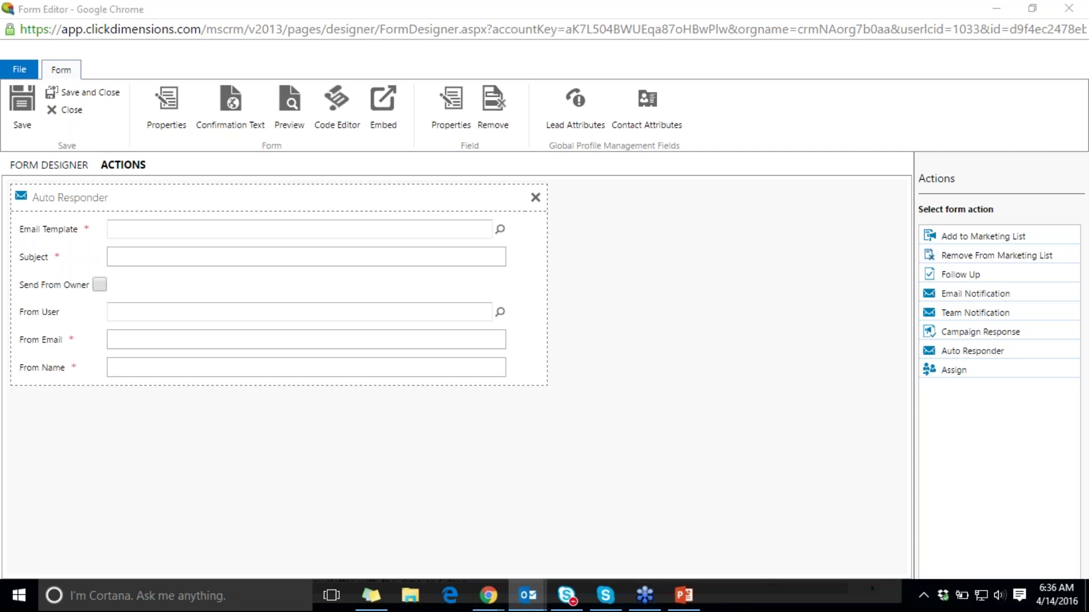
key(alt+Tab)
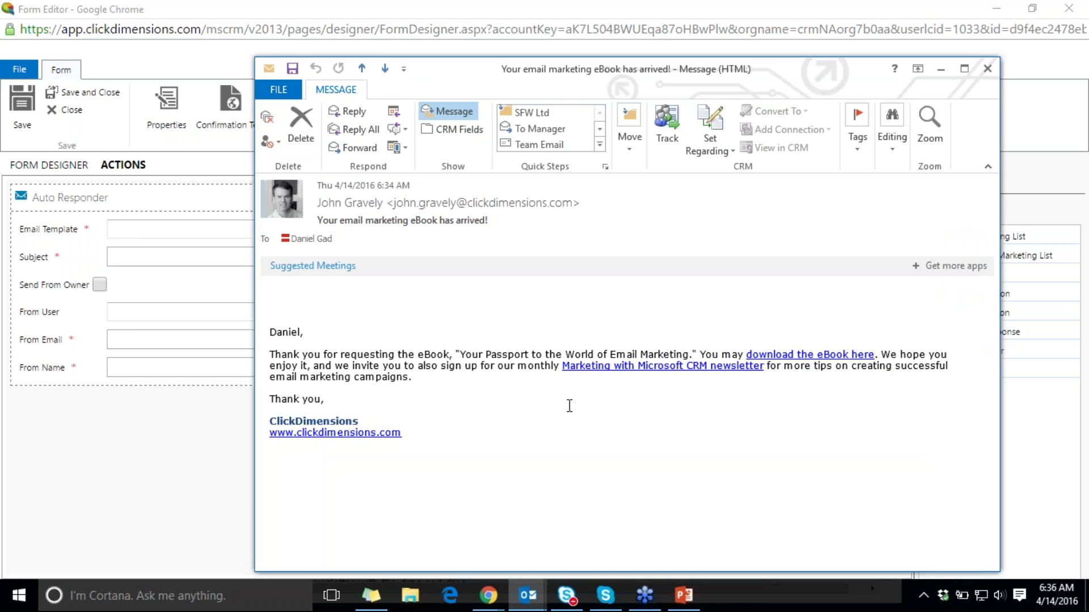
click(987, 69)
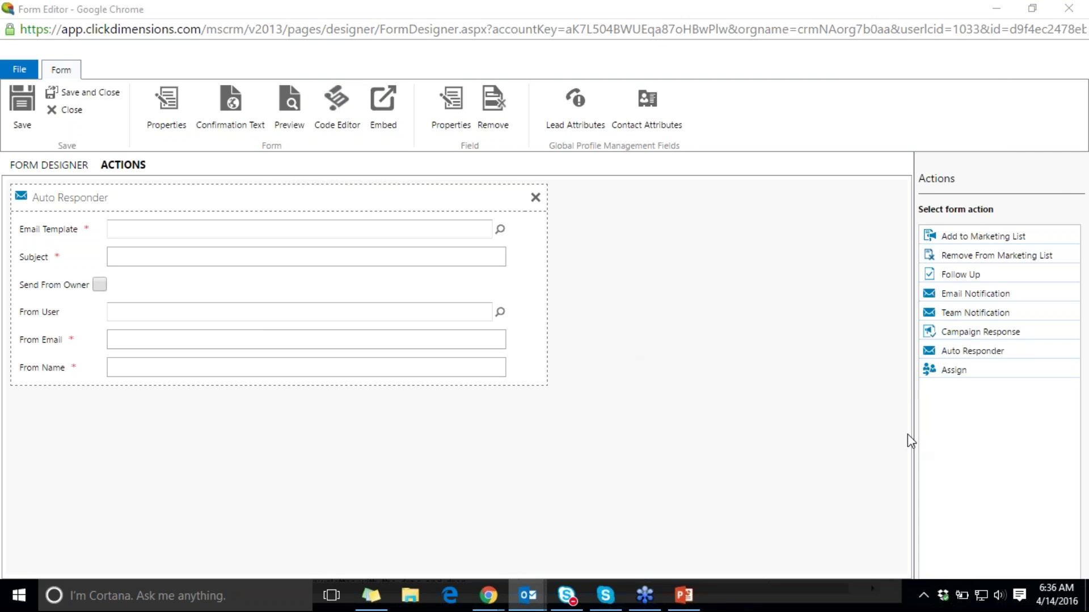
- Add an Email Notification action to the form, and remove both that action and the Auto Responder
drag(985, 295, 735, 406)
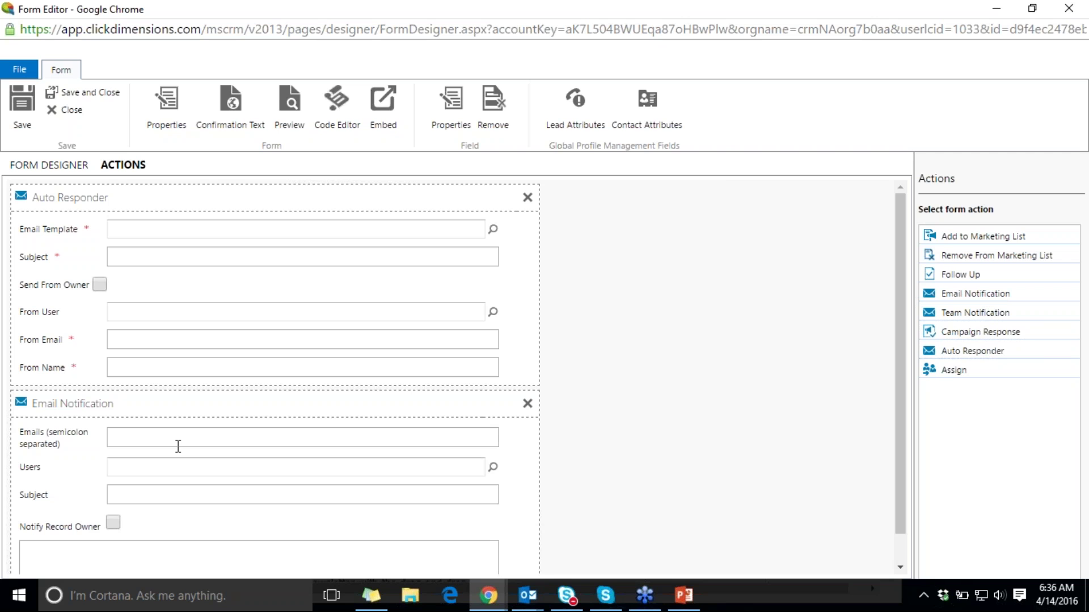
drag(971, 230, 842, 423)
scroll(521, 522, down, 2)
click(522, 522)
click(608, 148)
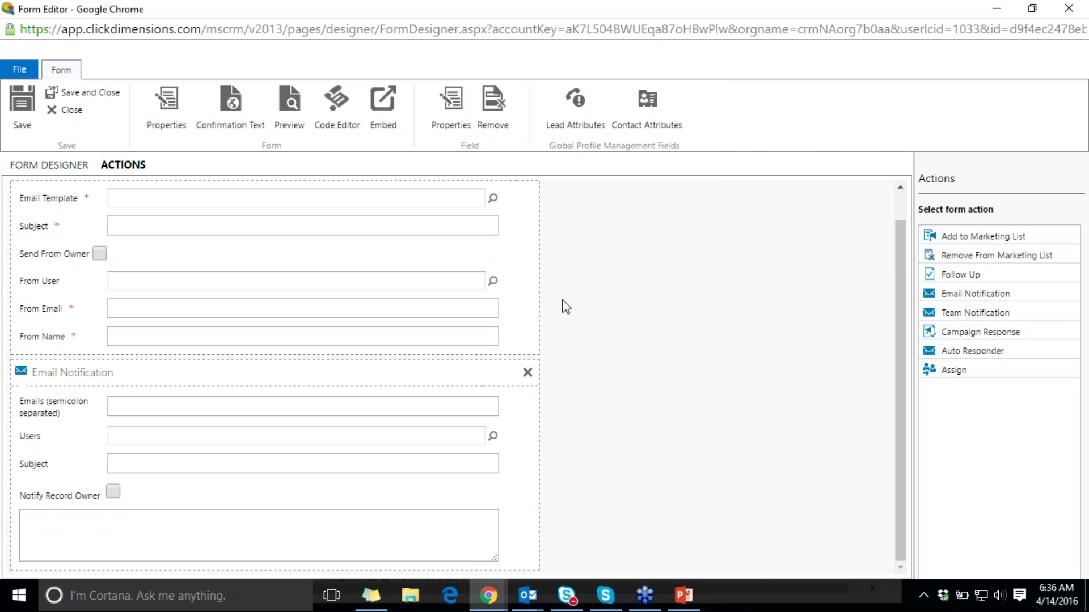
click(528, 373)
click(608, 148)
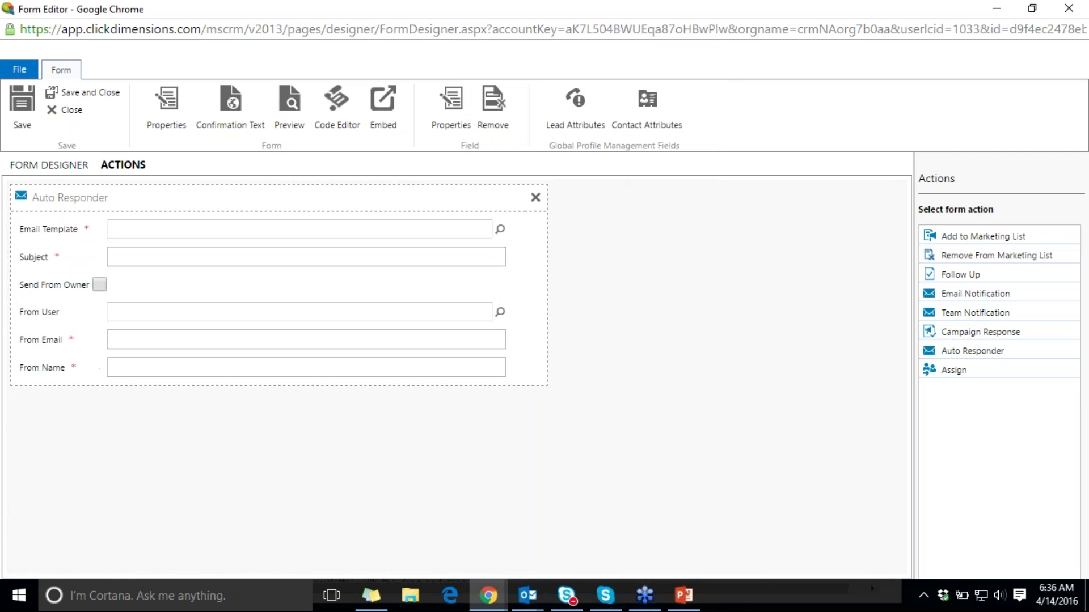
click(535, 198)
click(593, 149)
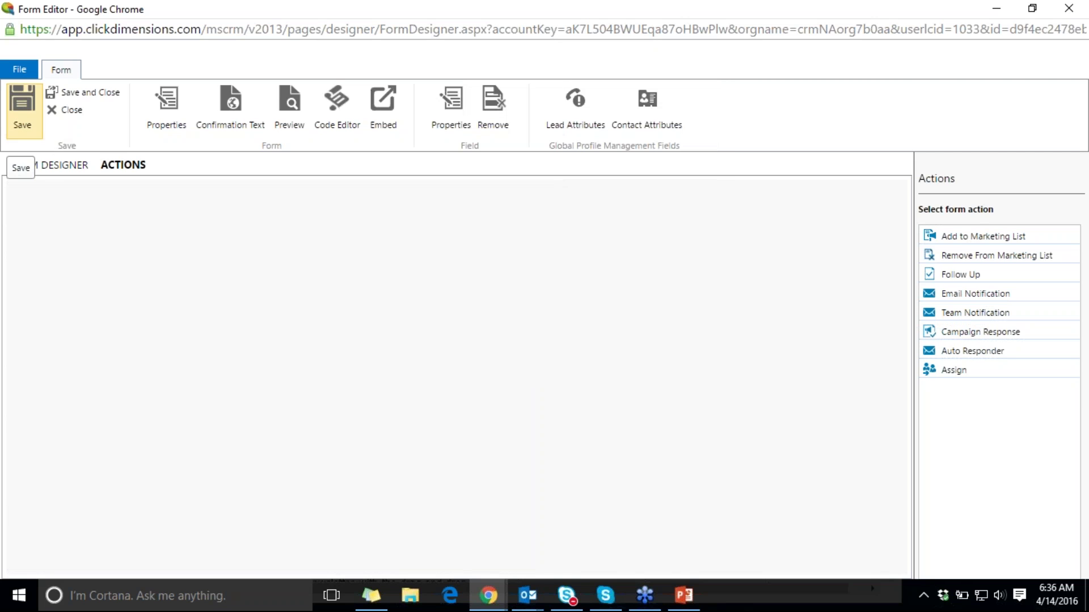
- Save the form, check its desktop and mobile preview, and close the preview
click(21, 122)
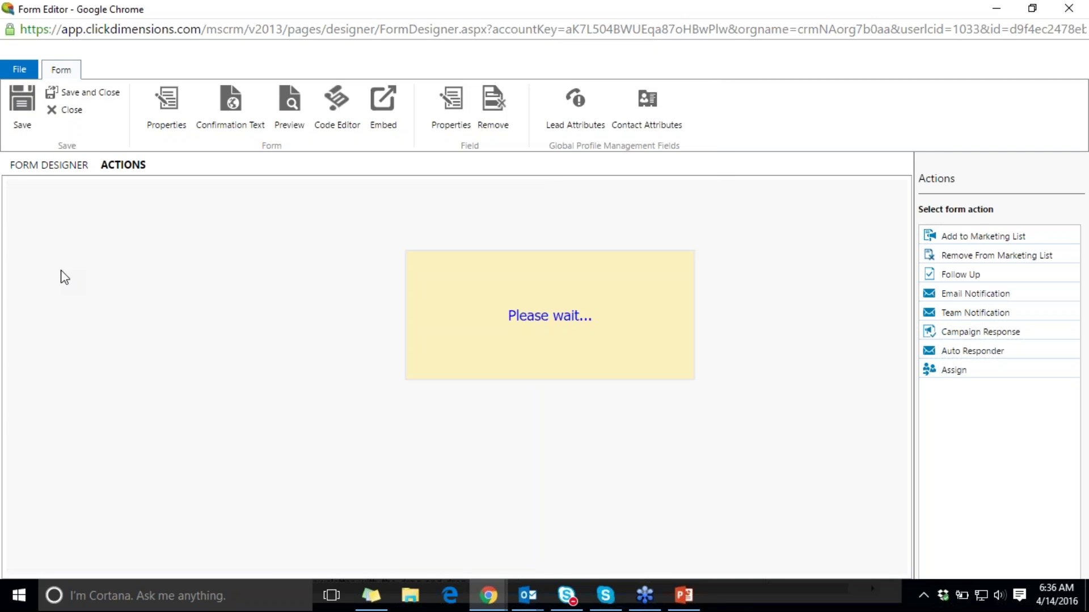
click(294, 105)
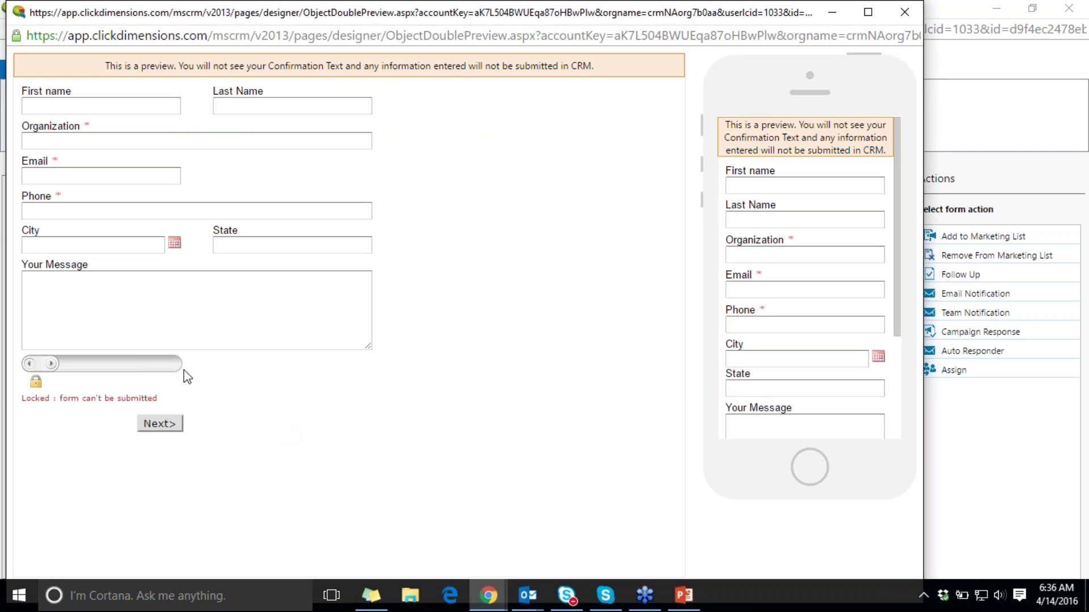
click(905, 12)
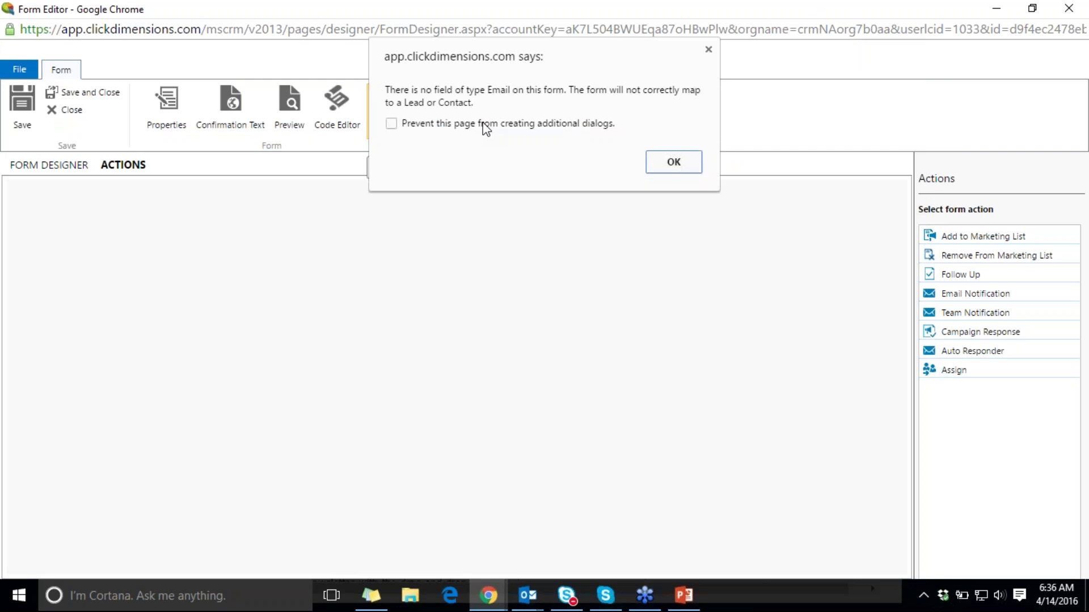
- Open the form's embed options despite the missing Email field, and review the link, iframe and widget versions before closing them
click(673, 163)
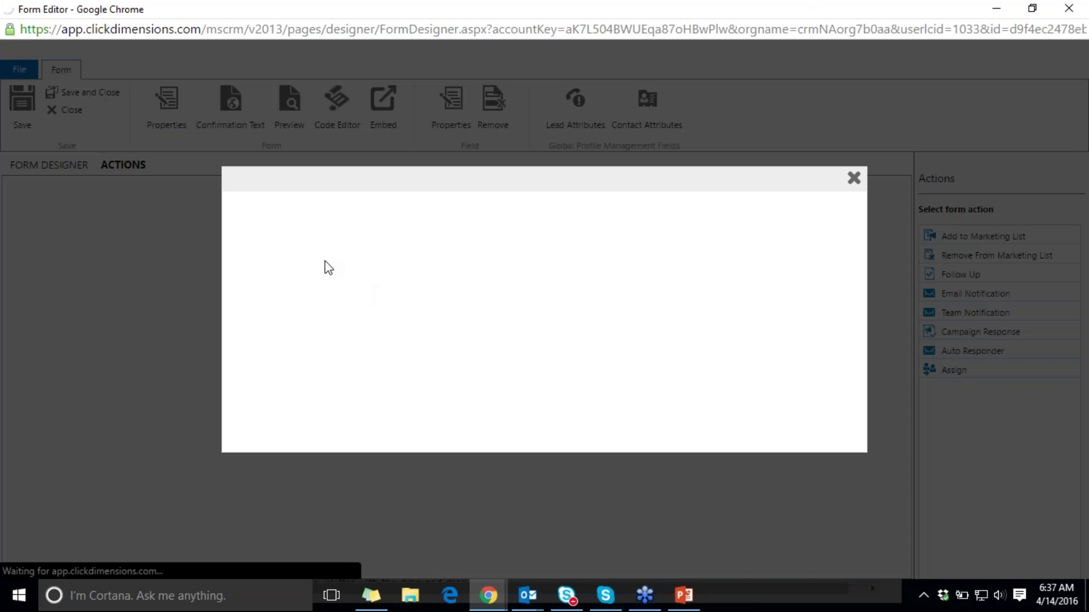
click(280, 278)
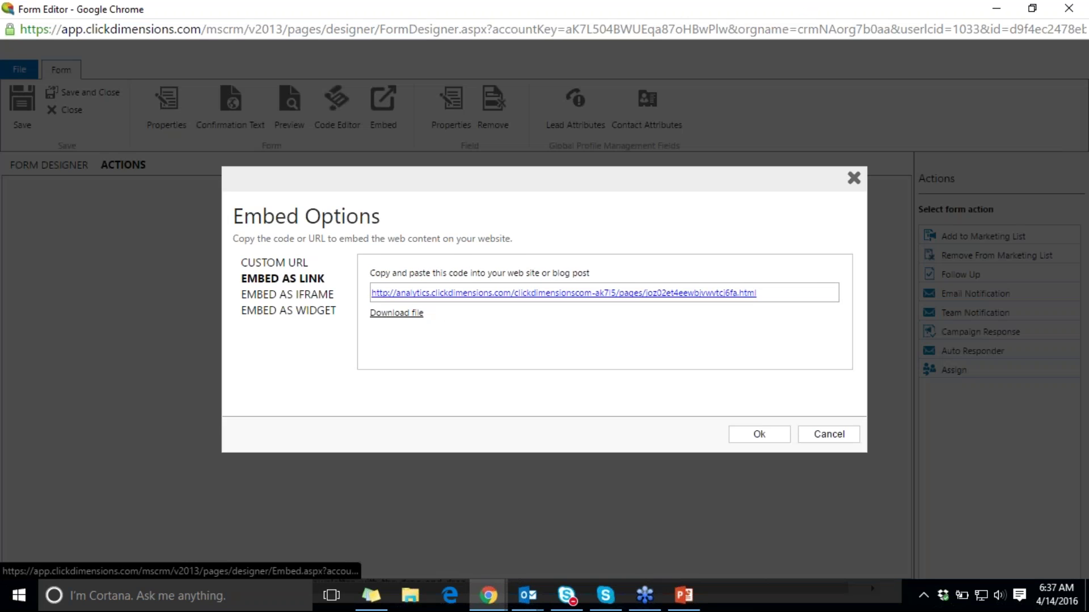
click(287, 295)
click(291, 310)
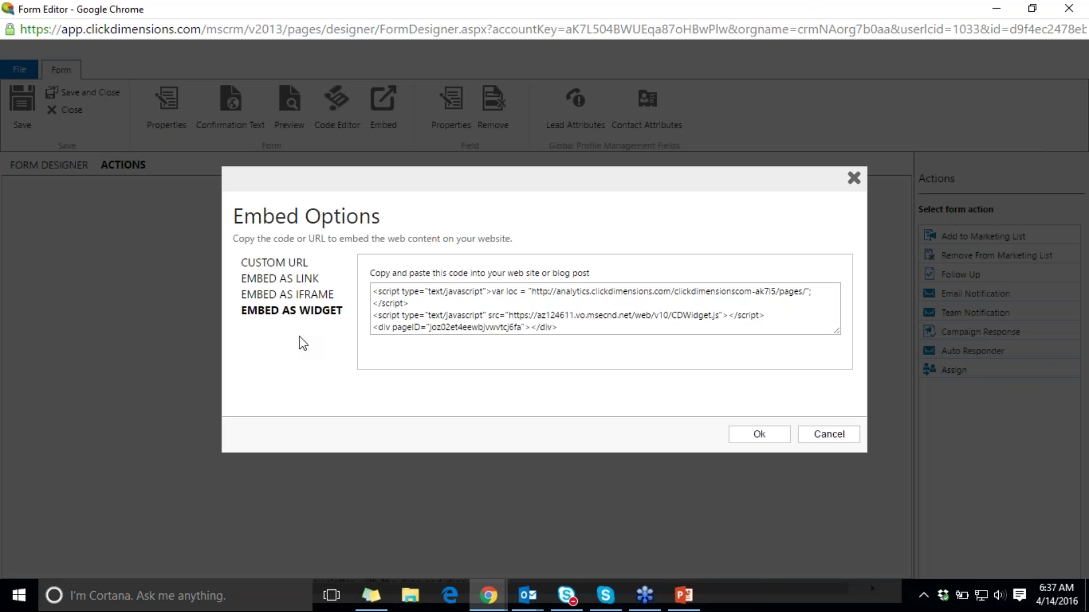
click(852, 180)
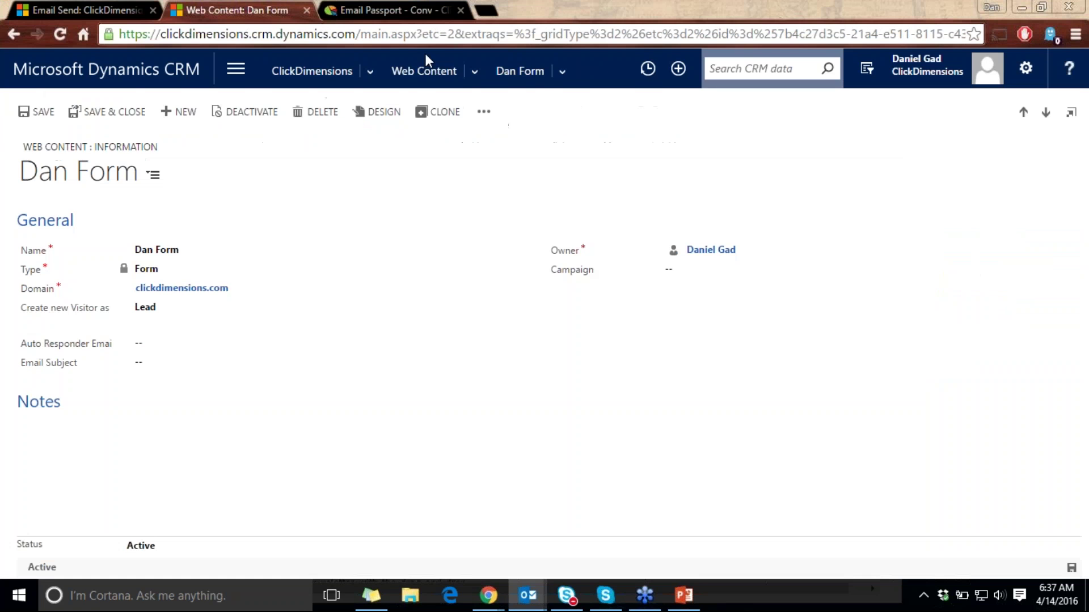
- Return to the Web Content search results, open the ClickDimensions Academy Survey record, and open its survey designer maximized
click(393, 63)
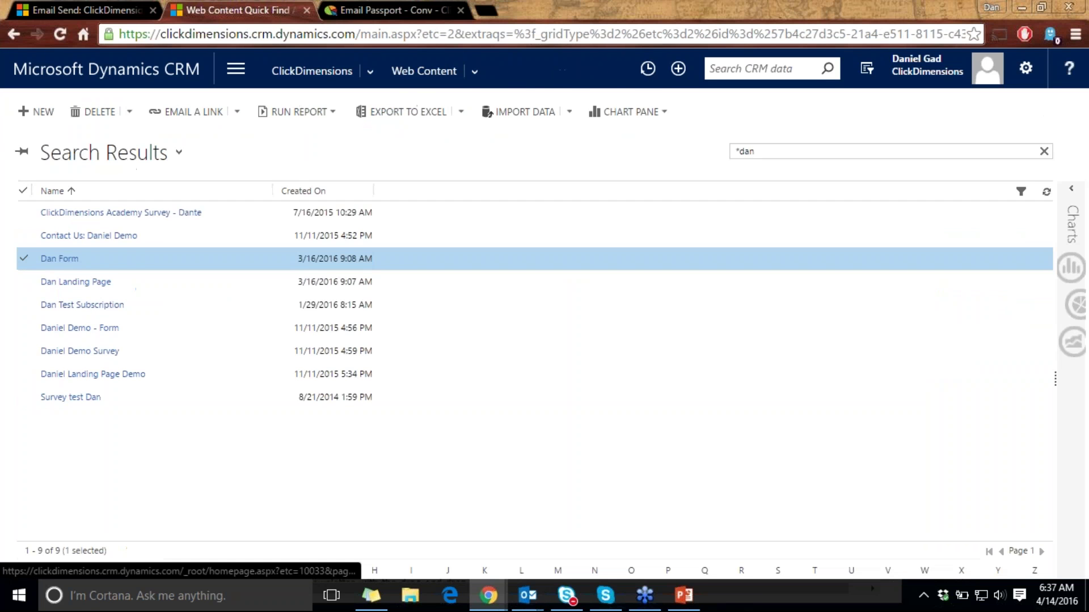
click(161, 213)
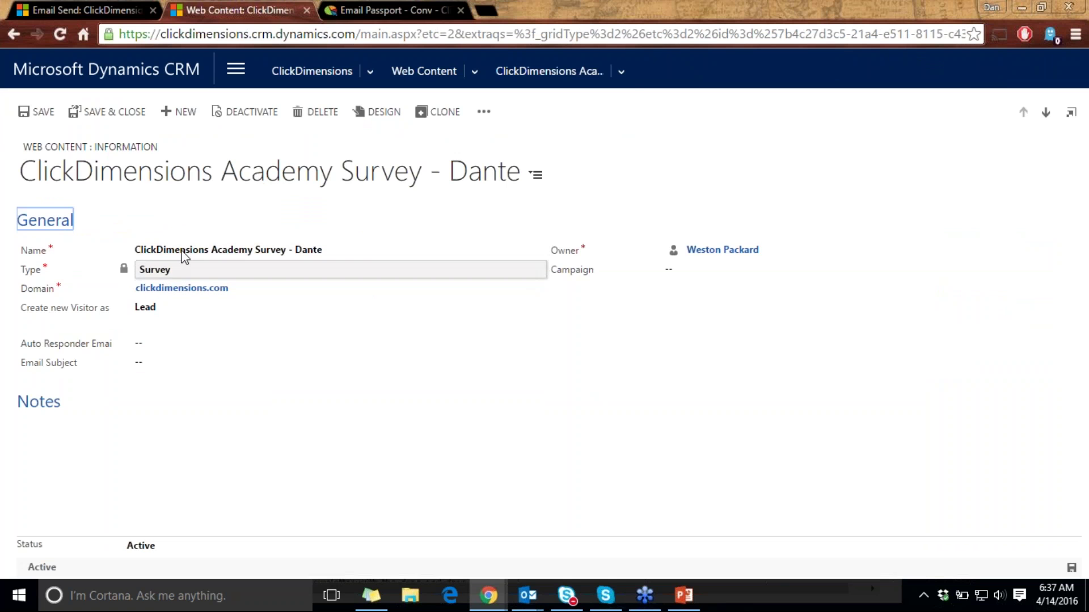
click(358, 114)
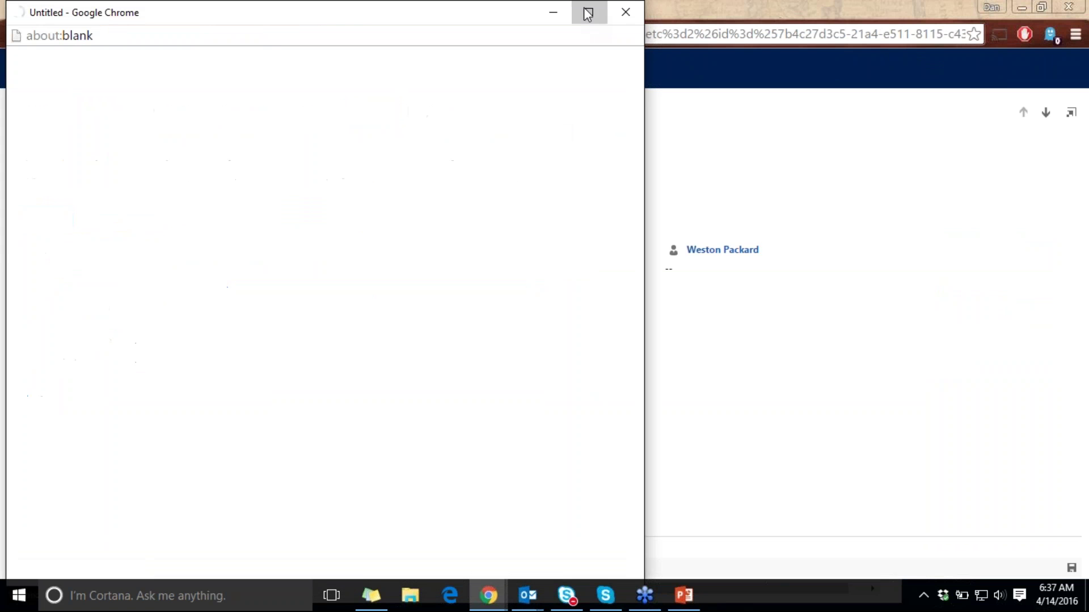
click(589, 12)
- Start a new survey question, check the question types on offer, and close it without saving
click(987, 564)
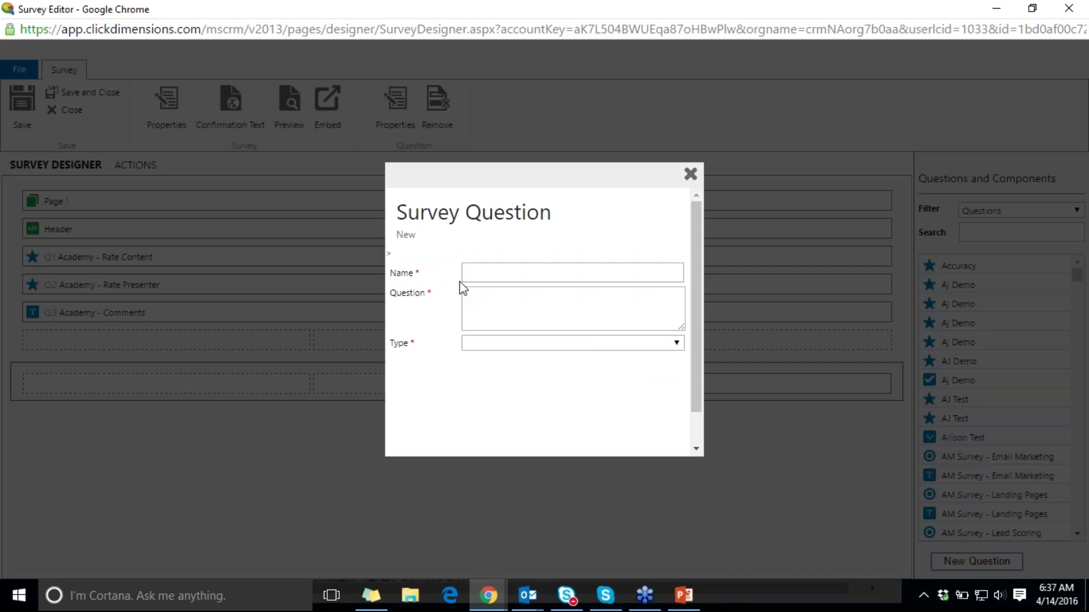
click(500, 344)
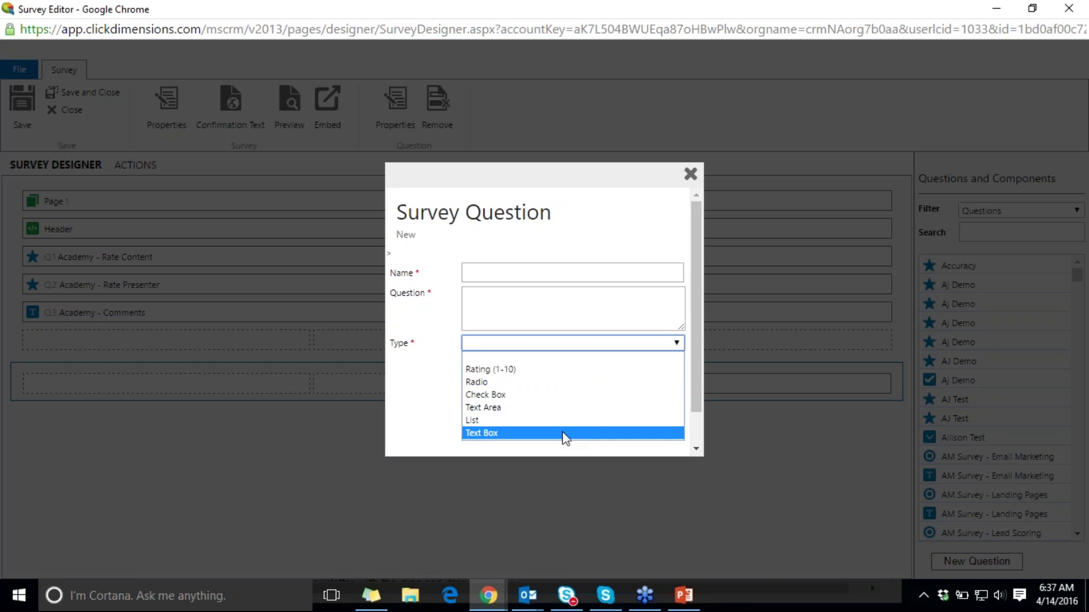
click(784, 491)
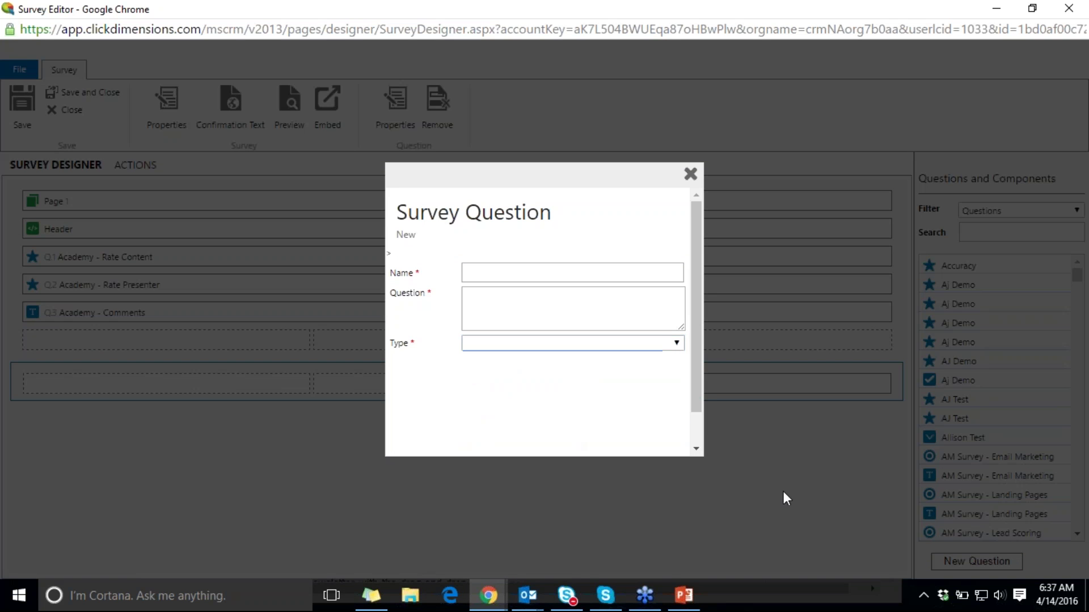
click(798, 430)
- Check the available Survey Components and form actions, and open the survey's desktop and mobile preview
click(1018, 210)
click(1011, 239)
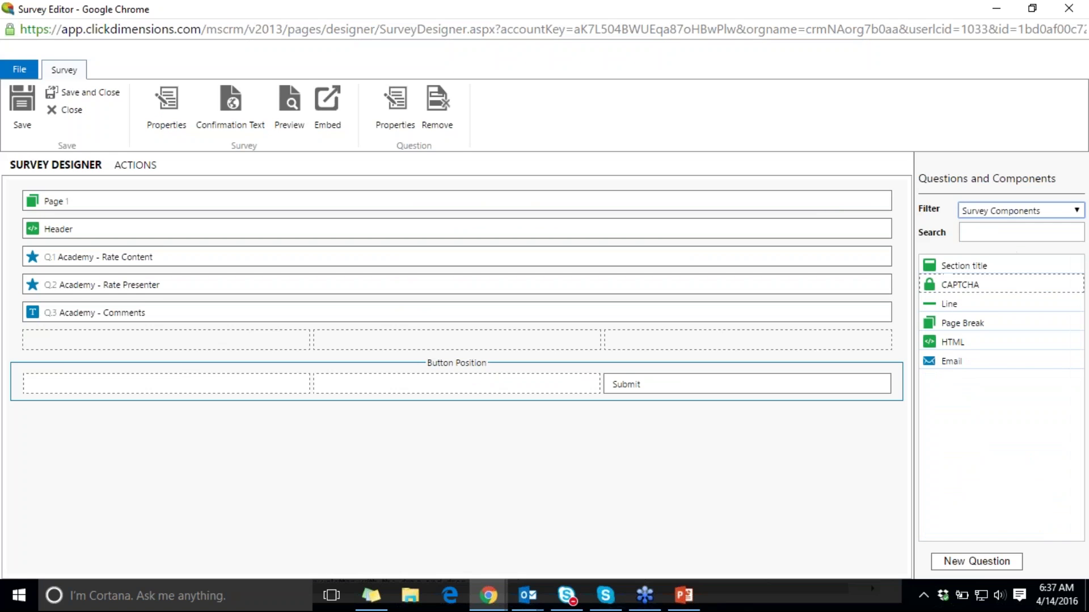
click(277, 463)
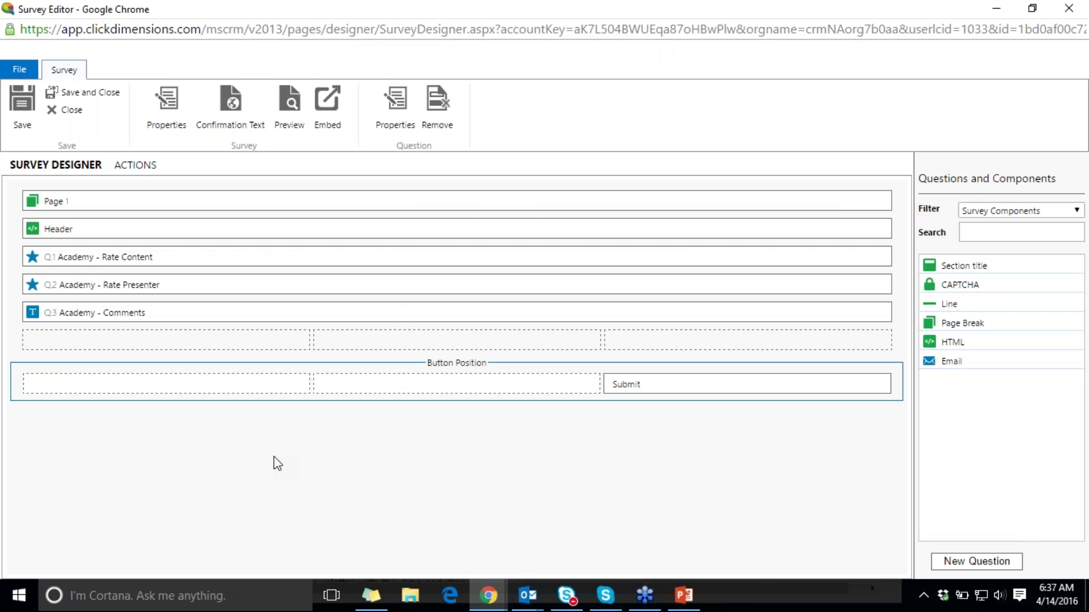
click(135, 165)
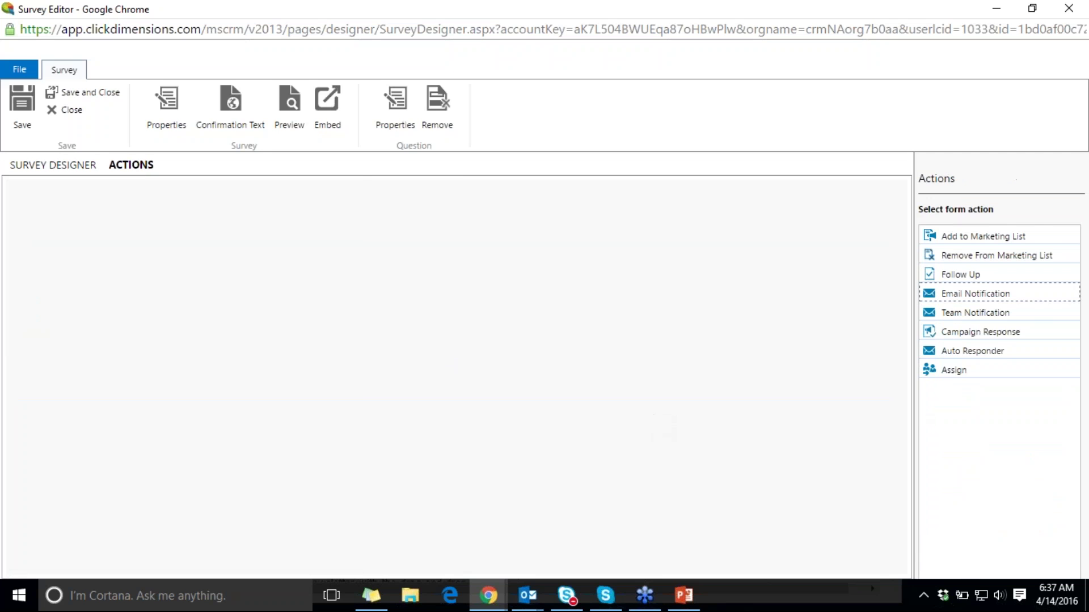
click(277, 109)
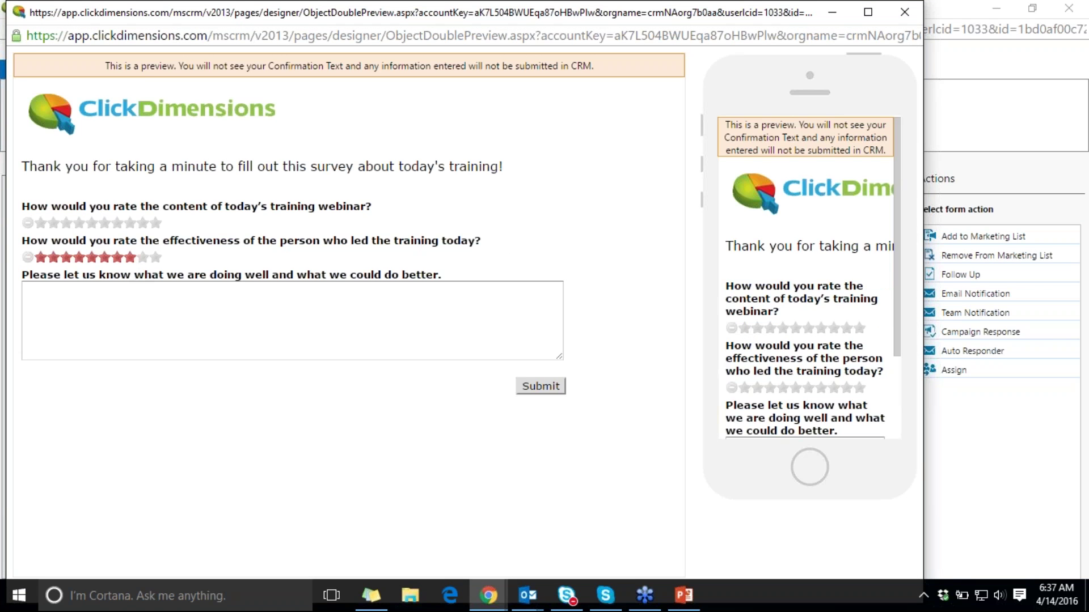
- Close the survey's desktop and mobile preview and leave the survey designer
click(130, 294)
click(905, 12)
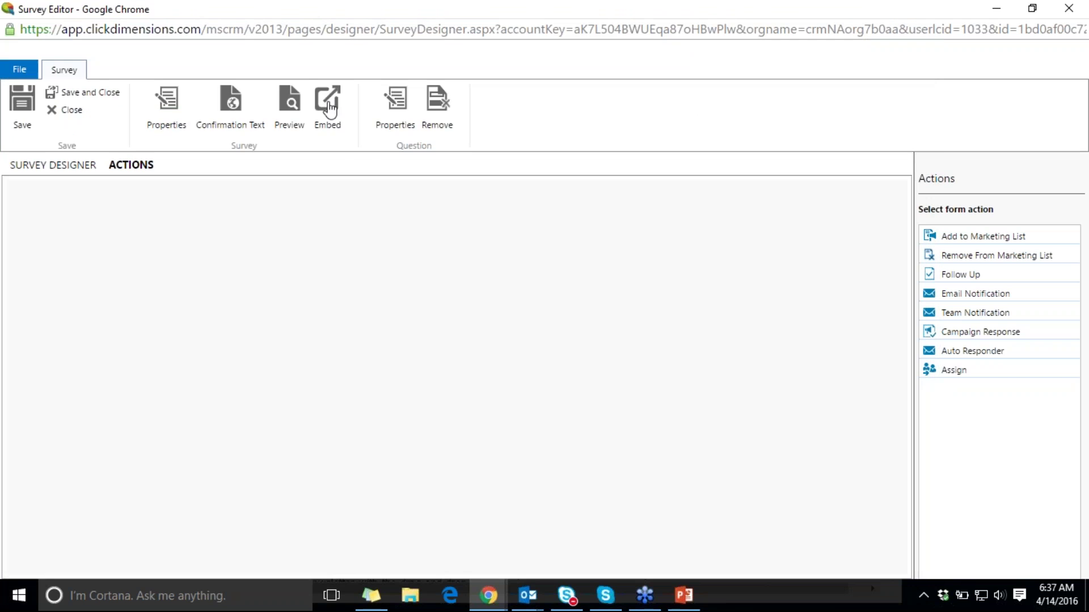
click(1068, 8)
- Open the Block Editor landing page record from Web Content and open its design editor
click(436, 81)
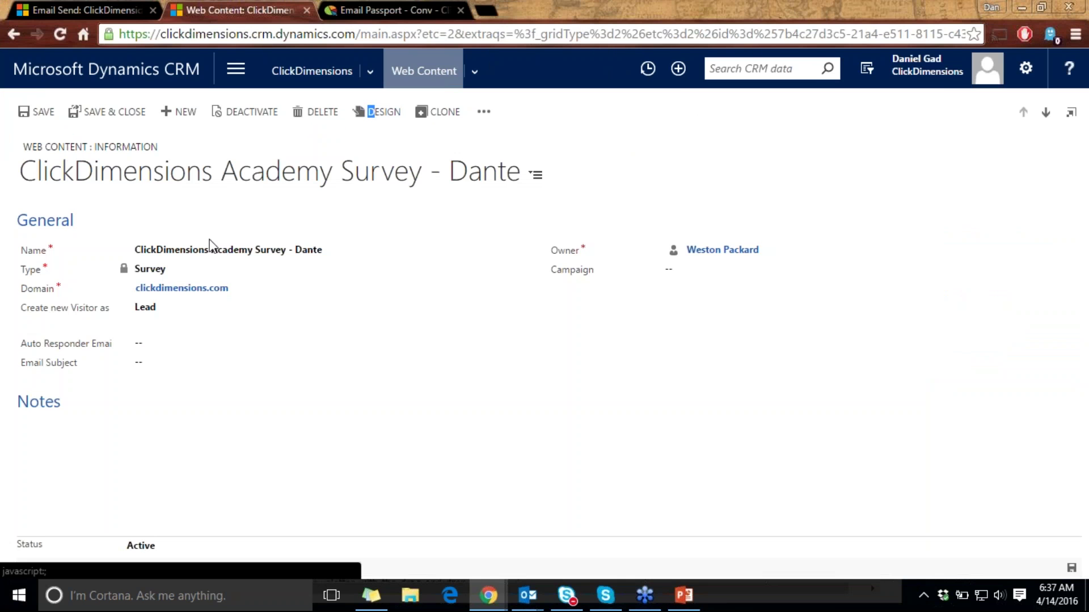
click(77, 282)
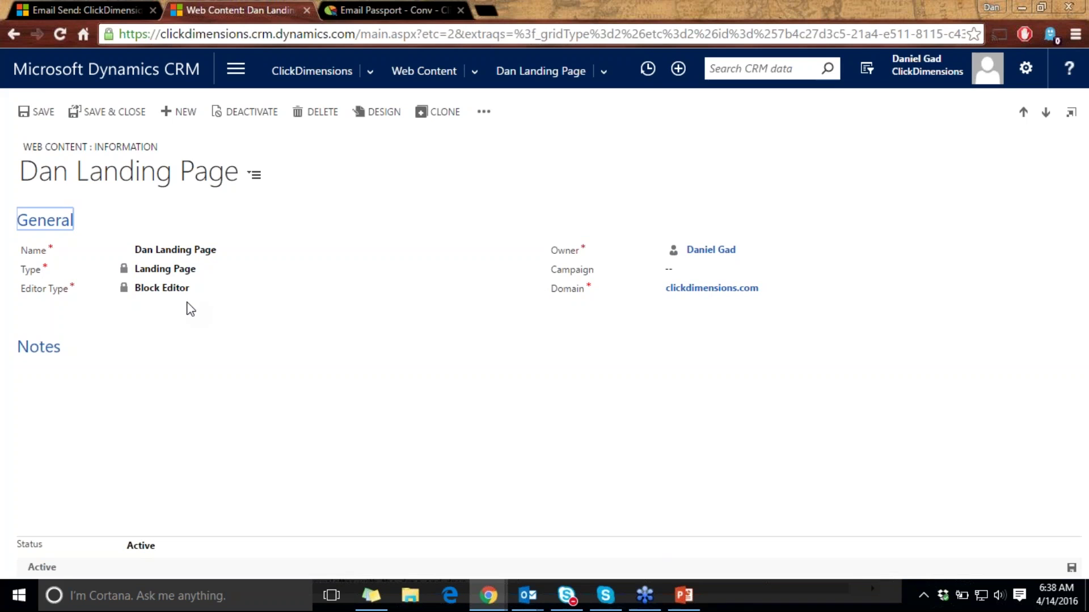
click(382, 117)
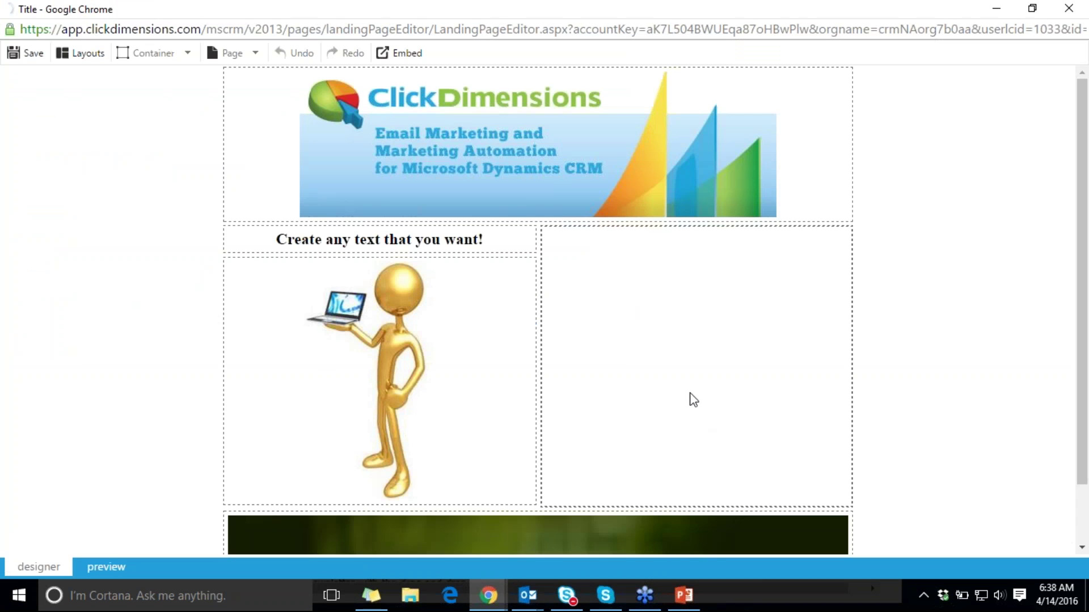
- Clear the block beside the golden figure and insert the middle "[CLONE]: [CLONE]: Contact Us" form using the Form or Survey layout
right_click(693, 400)
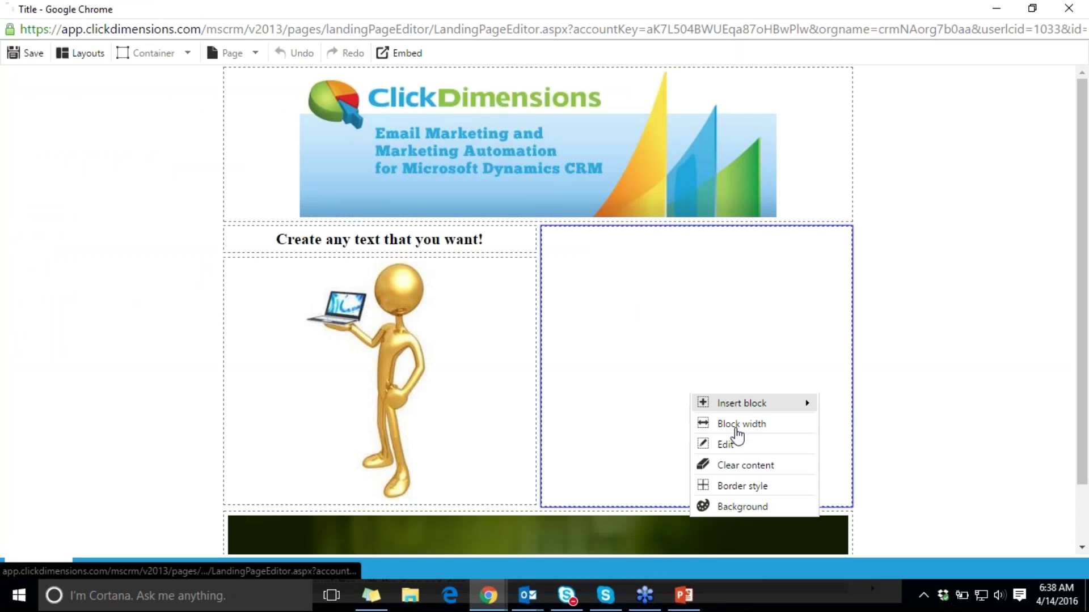
click(737, 466)
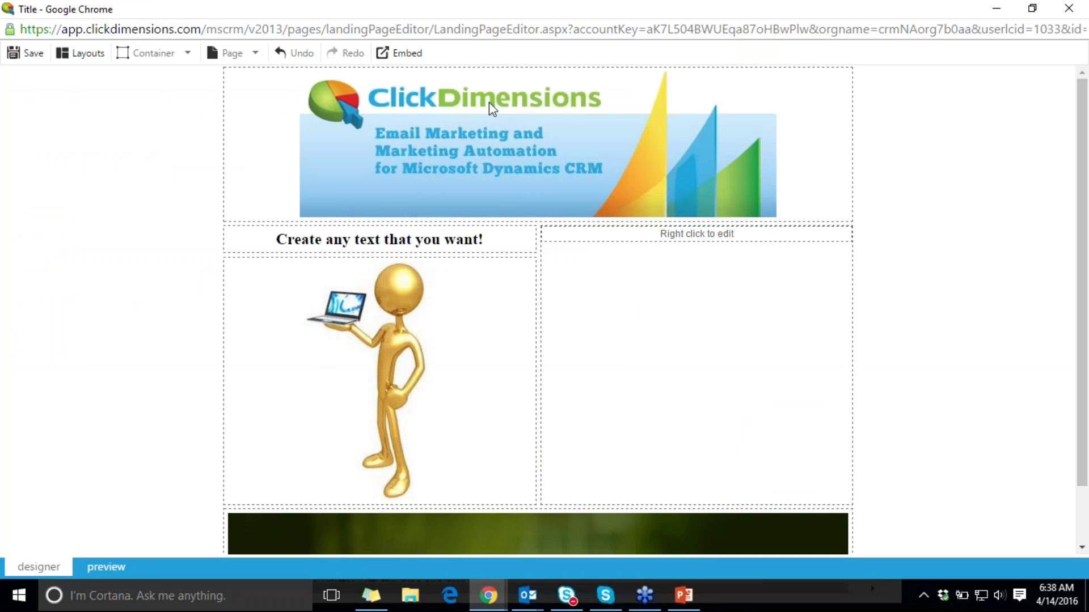
right_click(659, 233)
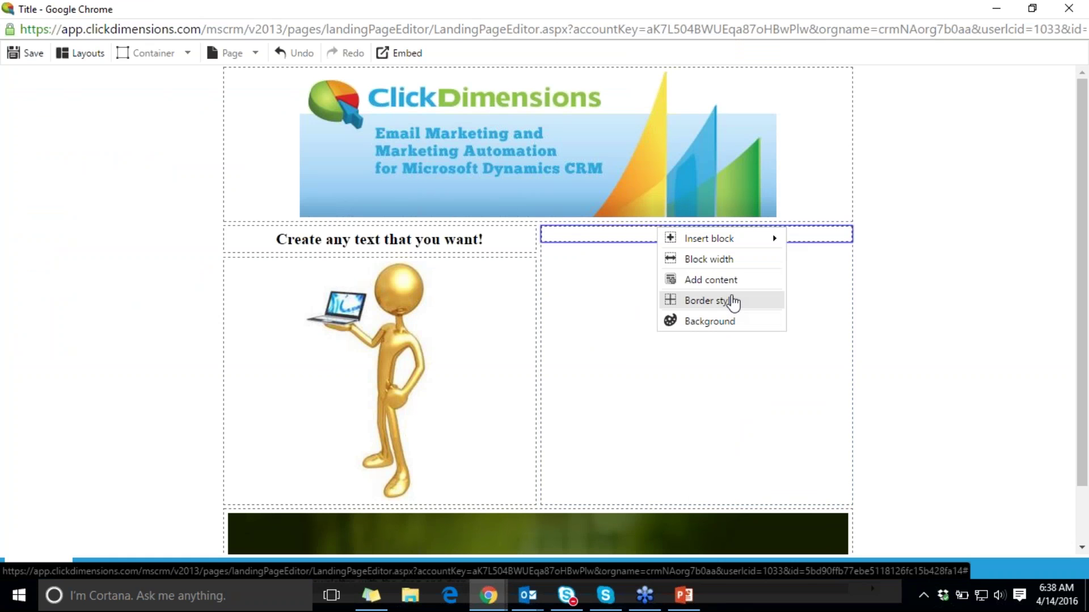
click(754, 283)
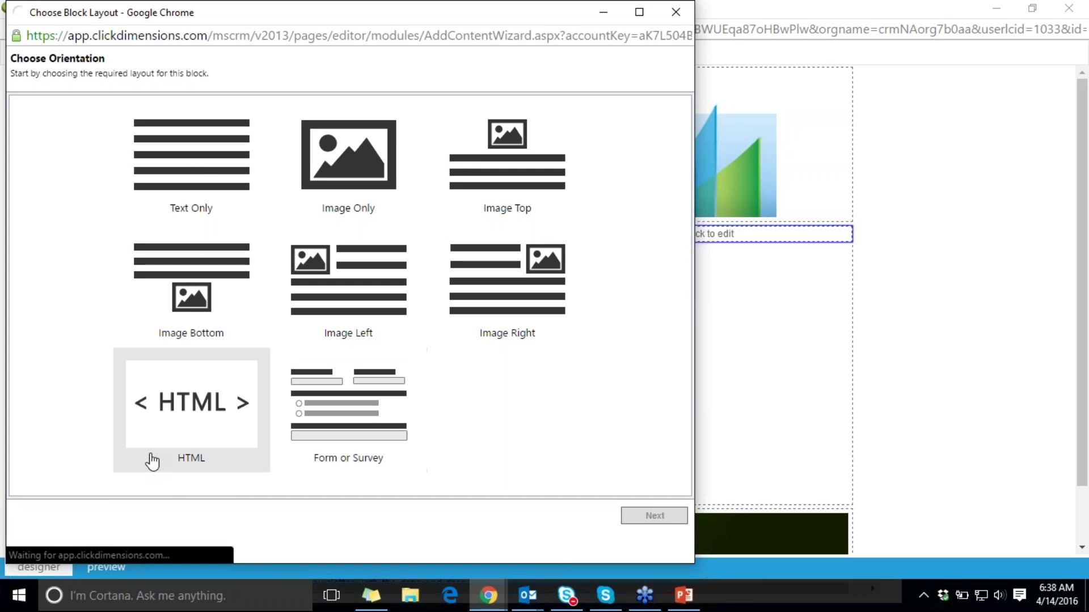
click(349, 408)
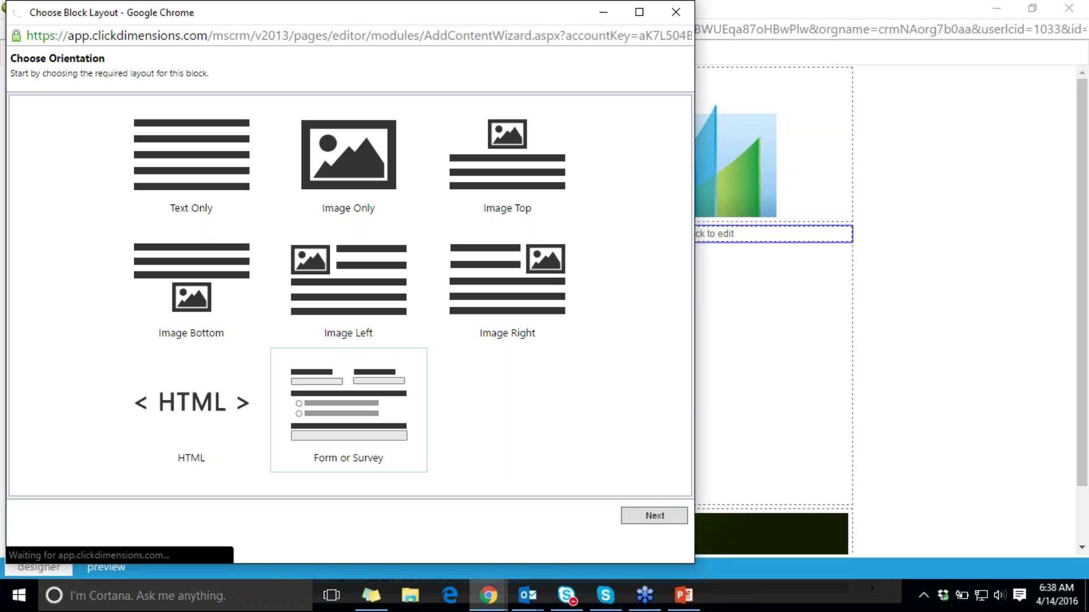
click(652, 516)
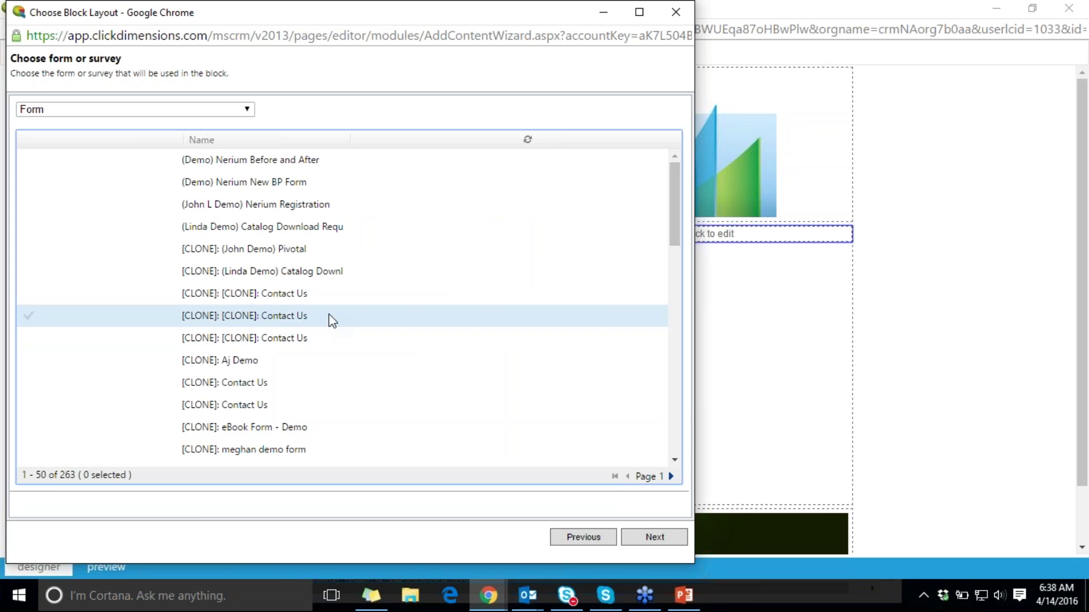
click(332, 319)
click(654, 537)
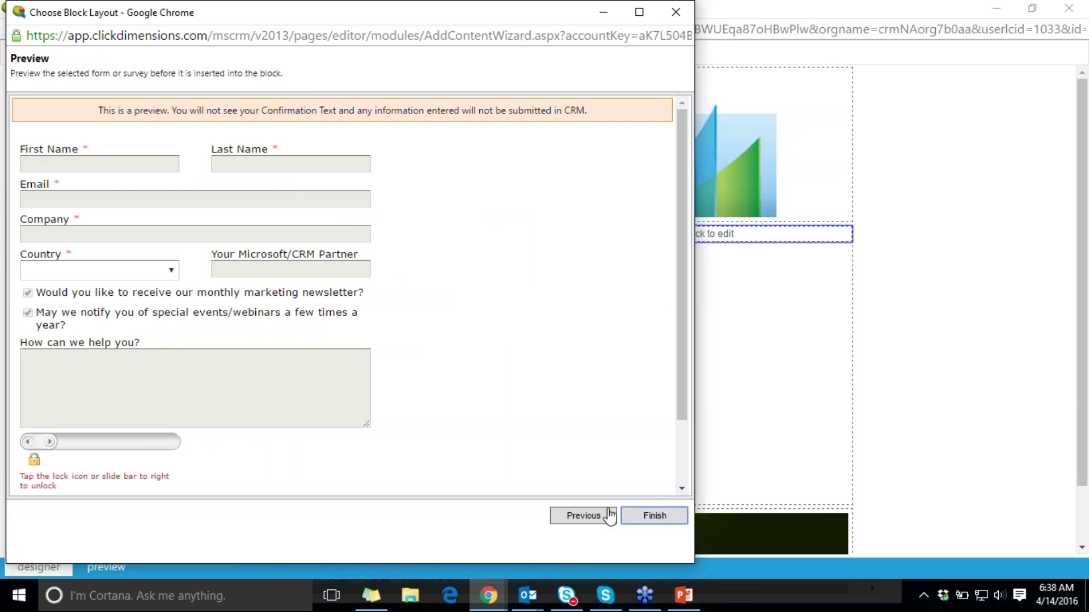
click(630, 516)
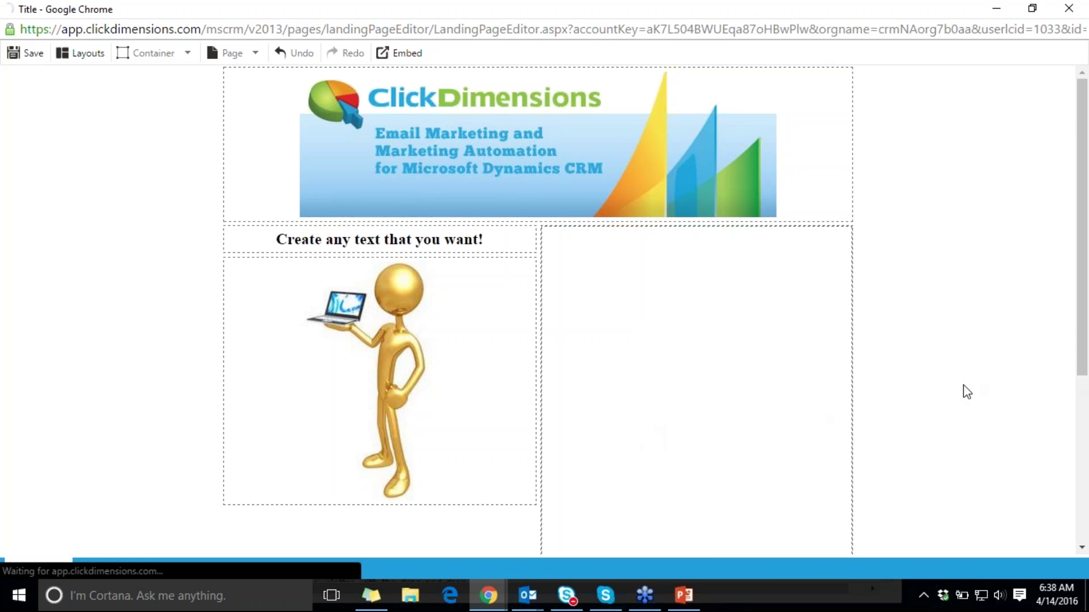
scroll(960, 396, down, 1)
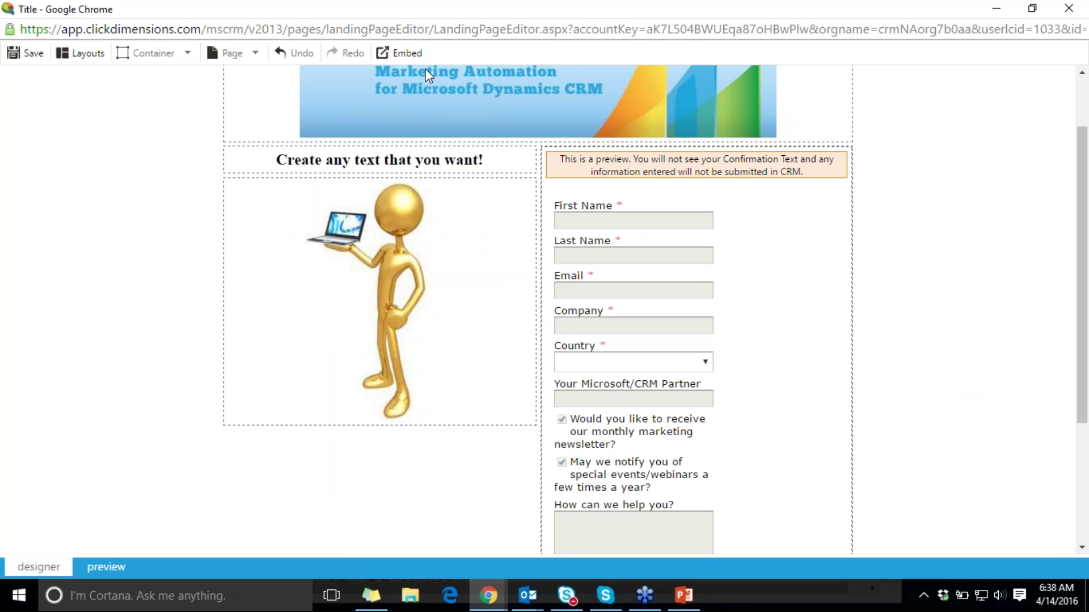
- Check the landing page's embed options, close them without changes, and close the landing page editor
click(399, 53)
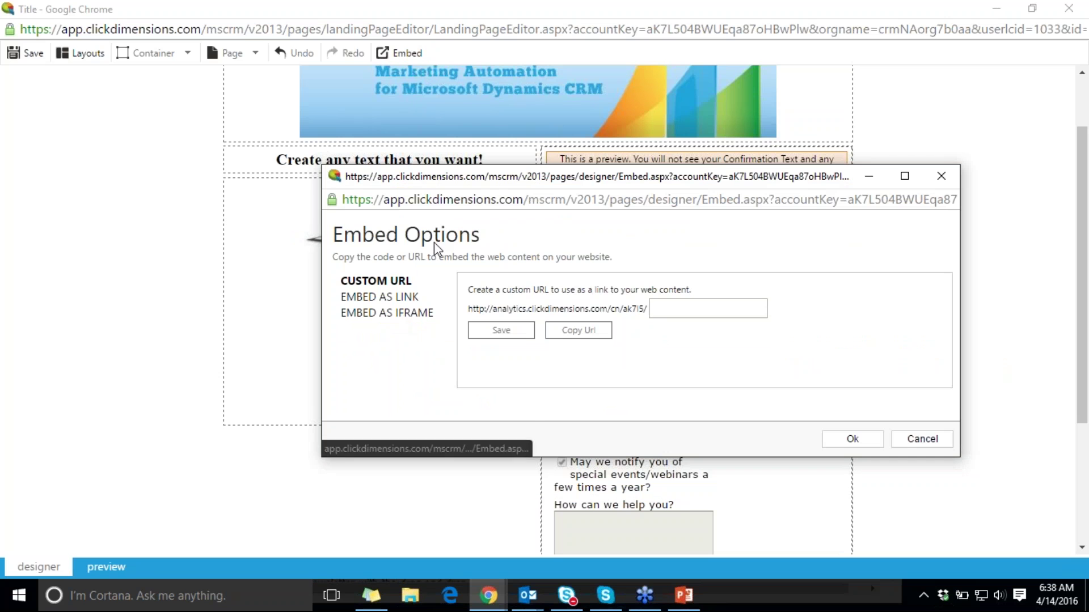
click(940, 176)
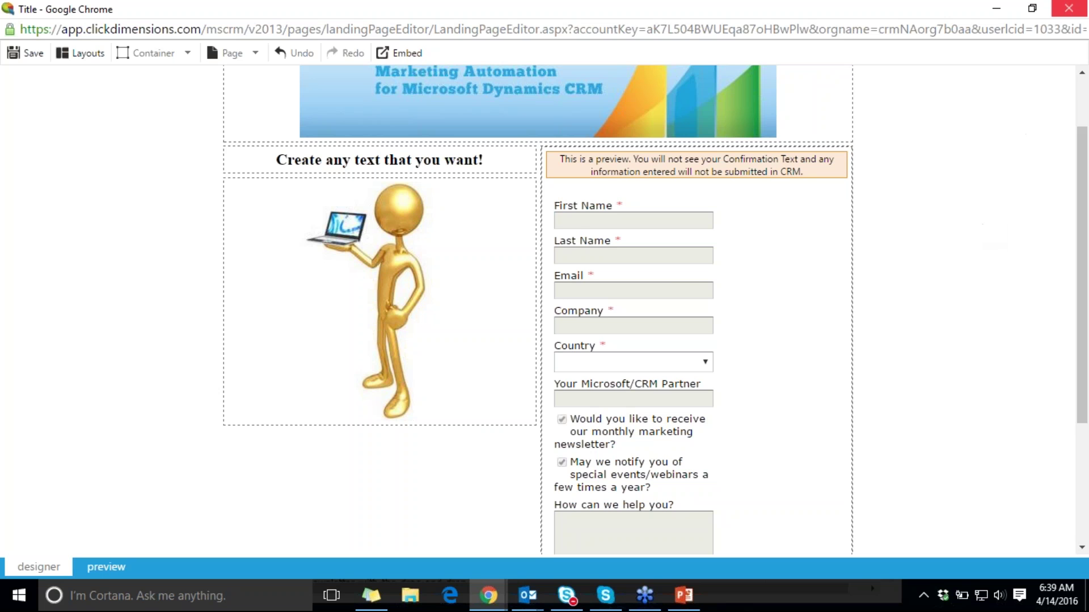
click(1065, 9)
- Open the Student Event! draft from Bulk Text Messages and review its recipients and message content
click(221, 64)
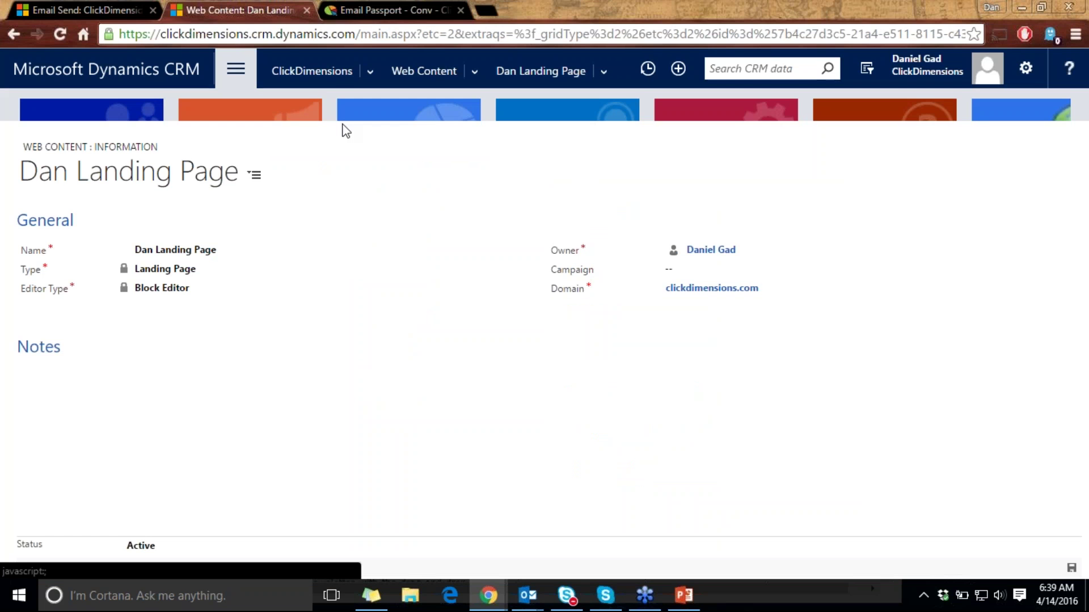
click(903, 235)
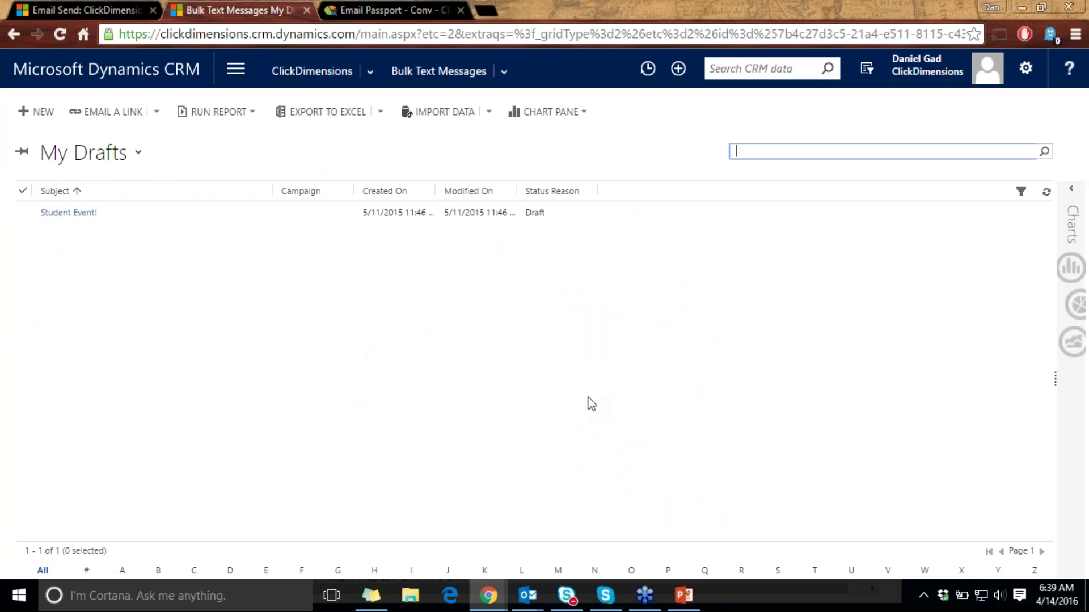
double_click(221, 216)
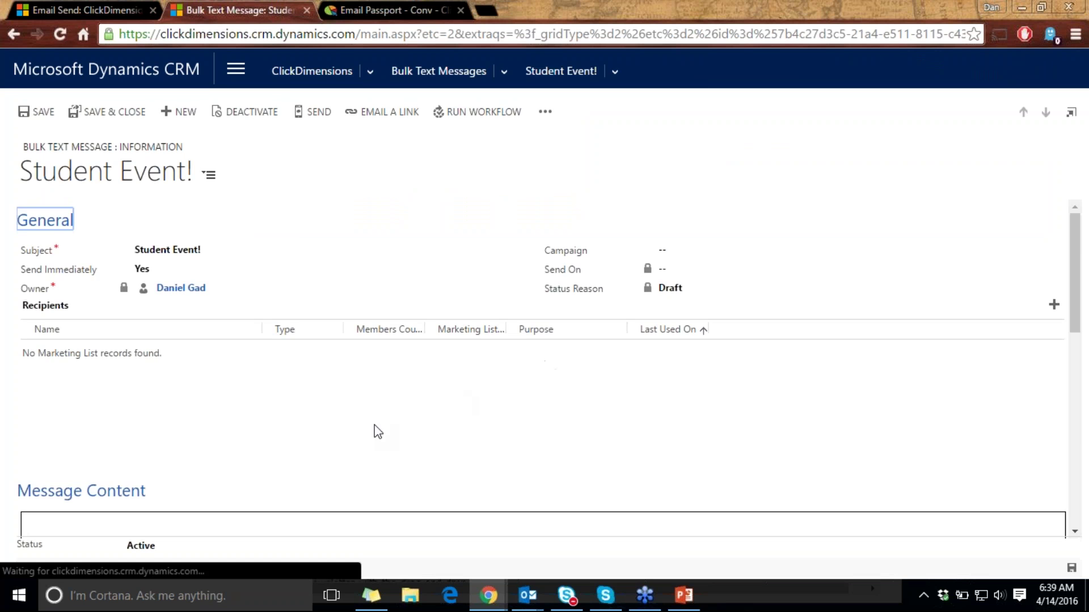
scroll(375, 430, down, 4)
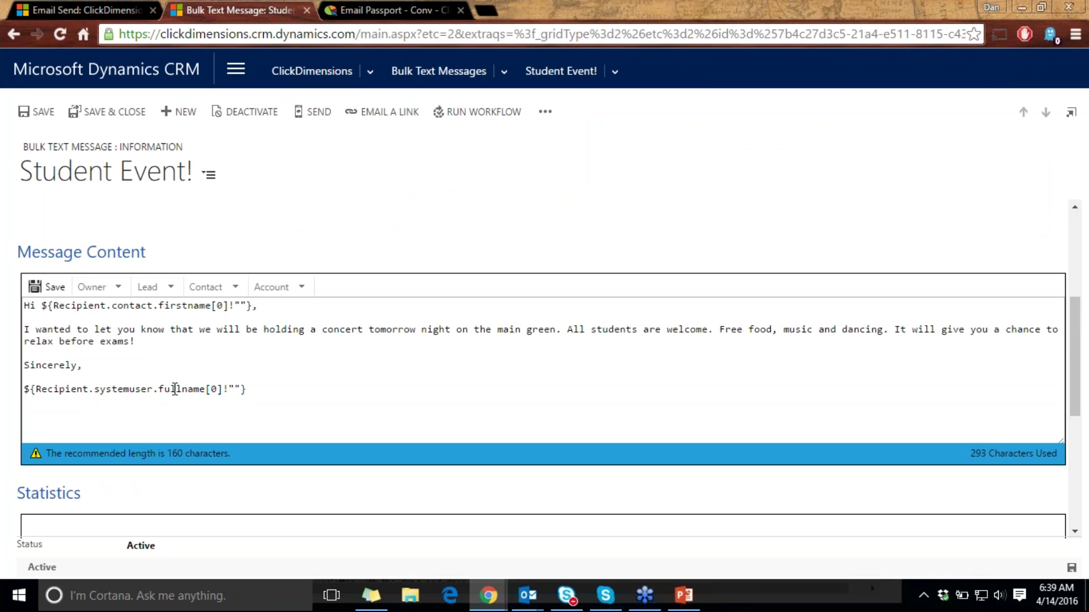
scroll(175, 389, up, 4)
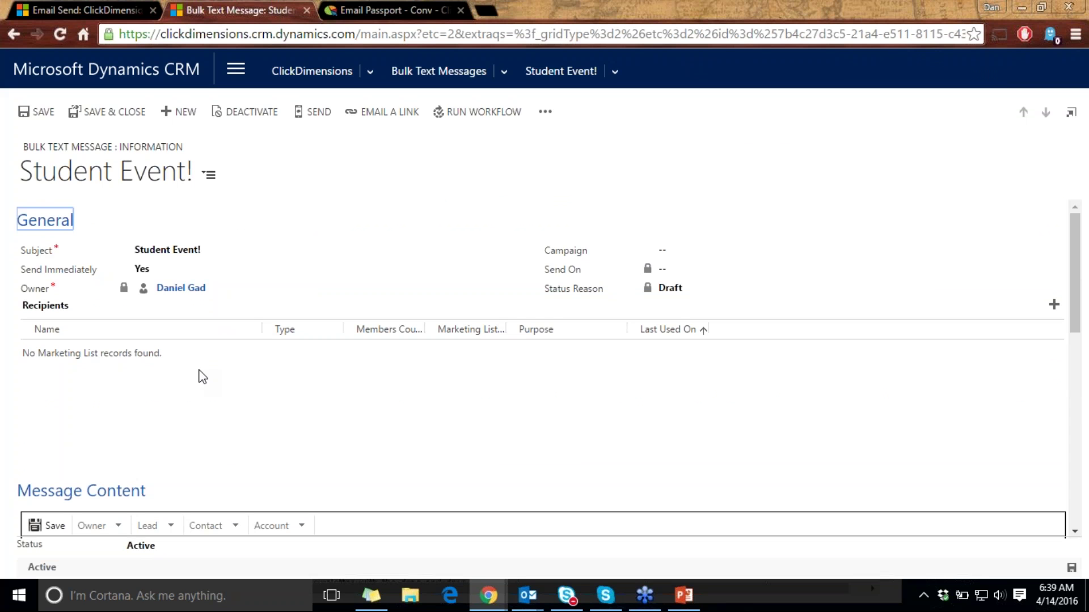
- Open the CD101 Email Marketing webinar scheduled for 4/12/2016 9:00 AM from the Active Events list and review its registration data
click(236, 70)
click(401, 153)
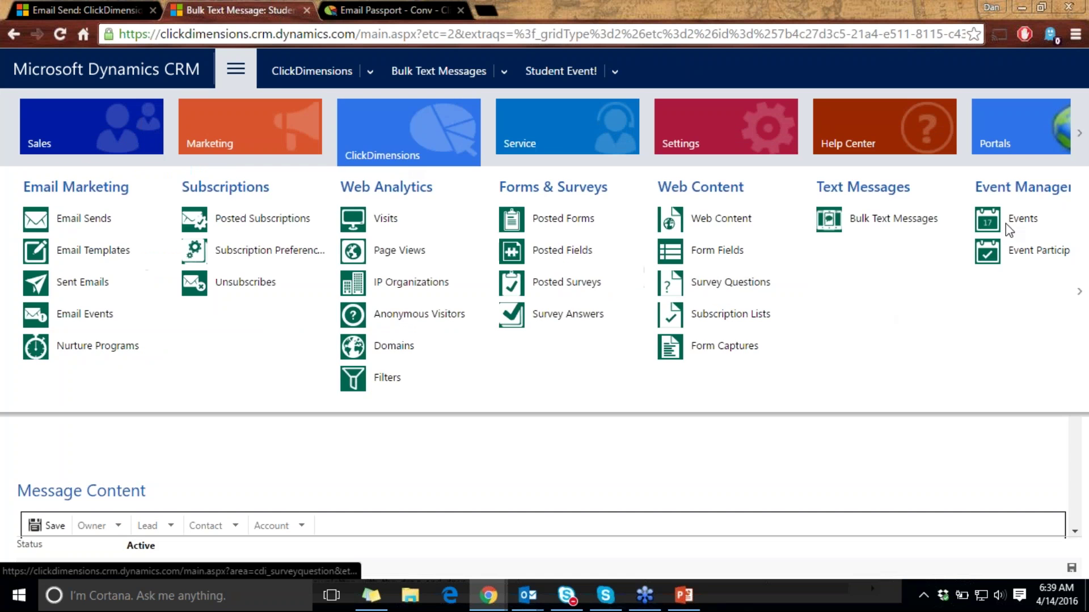
click(1010, 222)
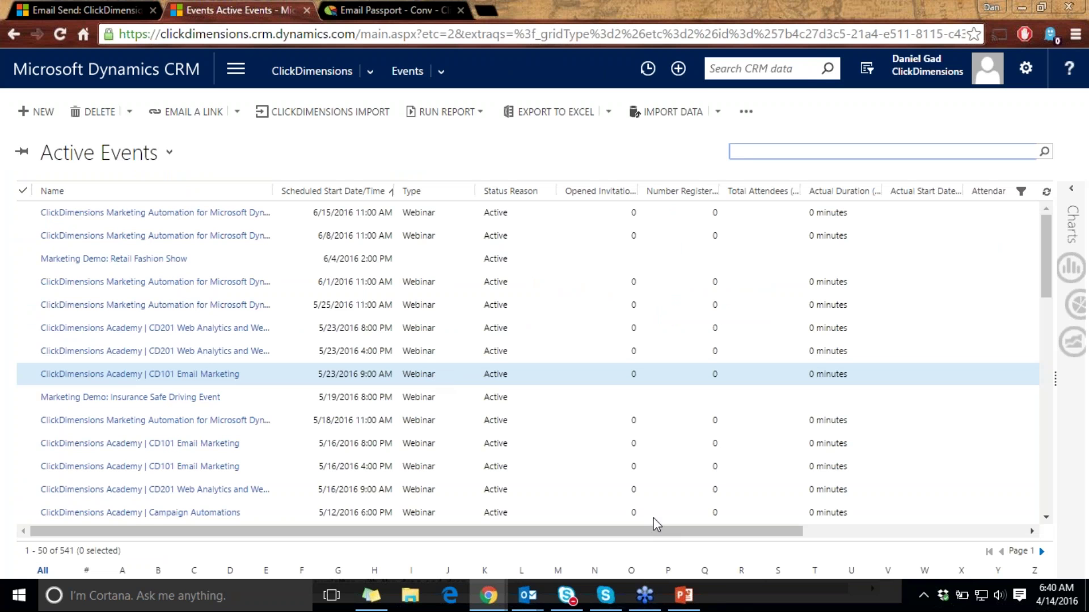
drag(1045, 266, 975, 455)
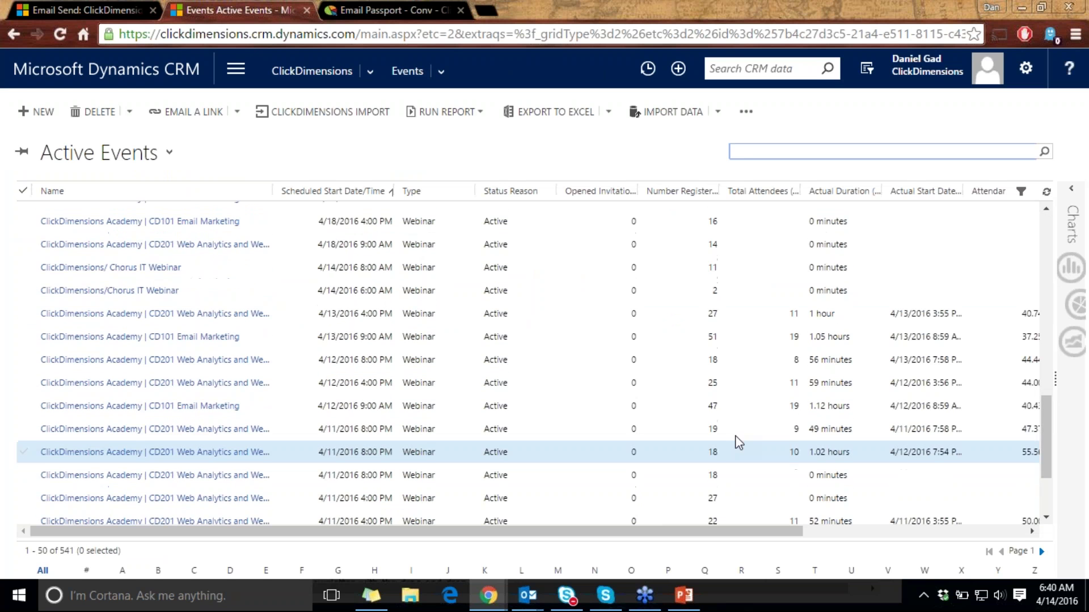
double_click(693, 409)
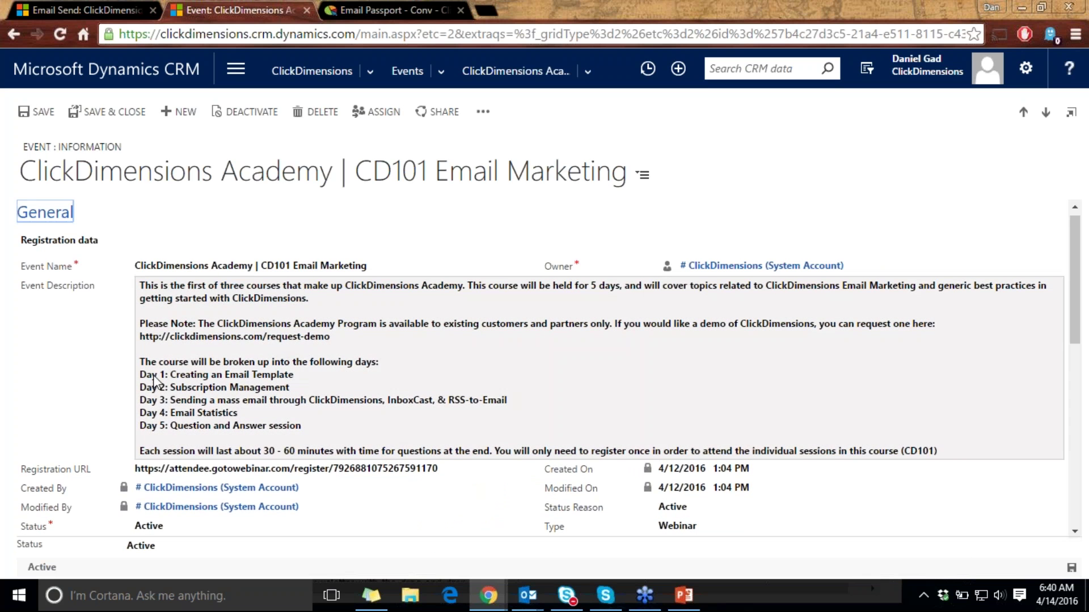
scroll(244, 339, down, 1)
scroll(243, 333, down, 3)
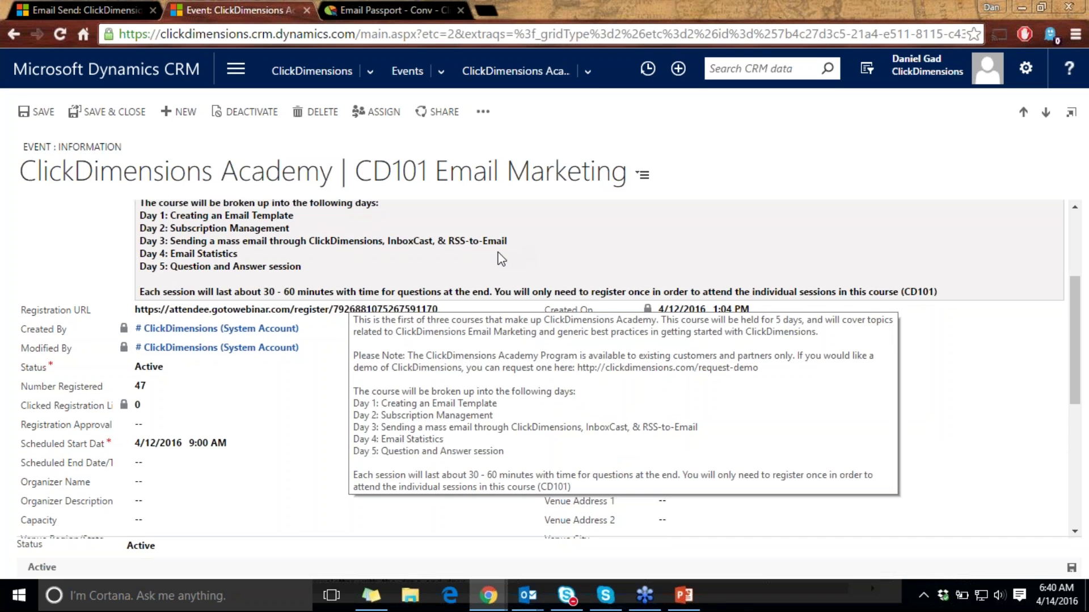
- Open the event's related Event Participations and review the participants' registration status and time in session
click(586, 71)
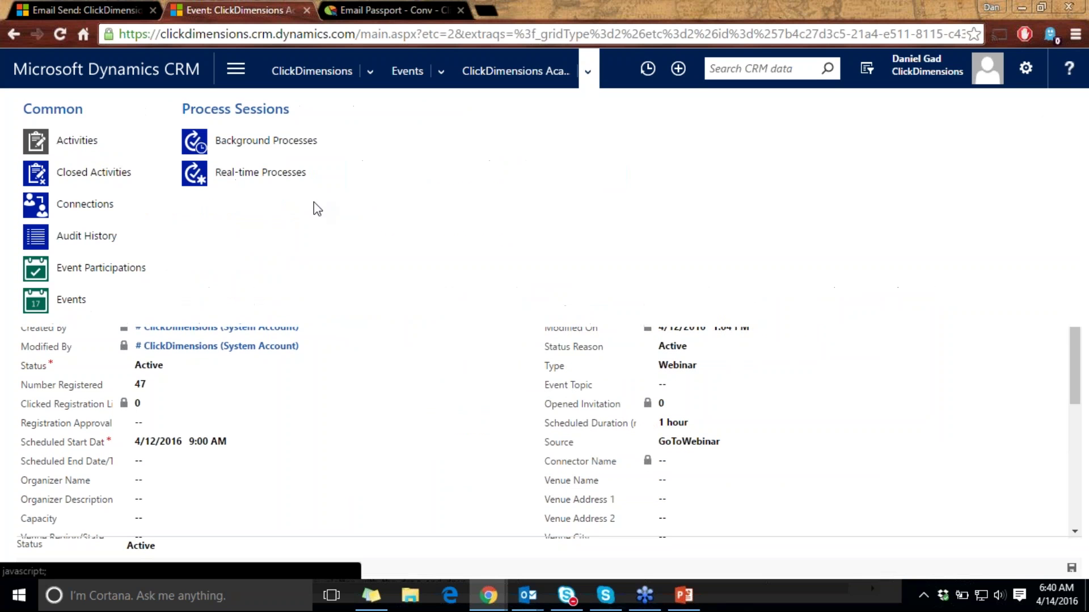
click(100, 274)
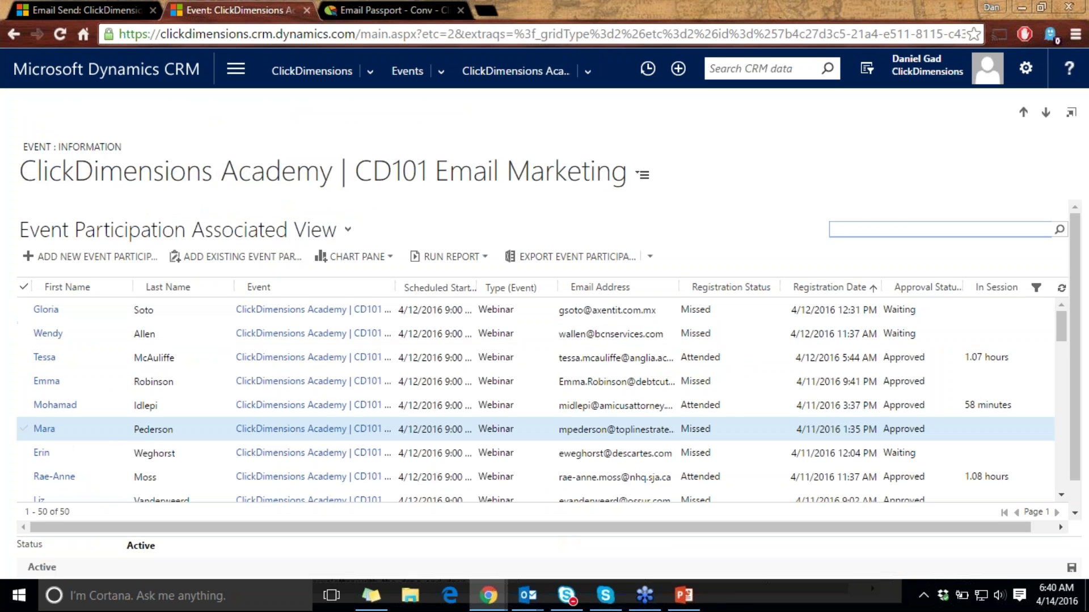
scroll(577, 397, down, 3)
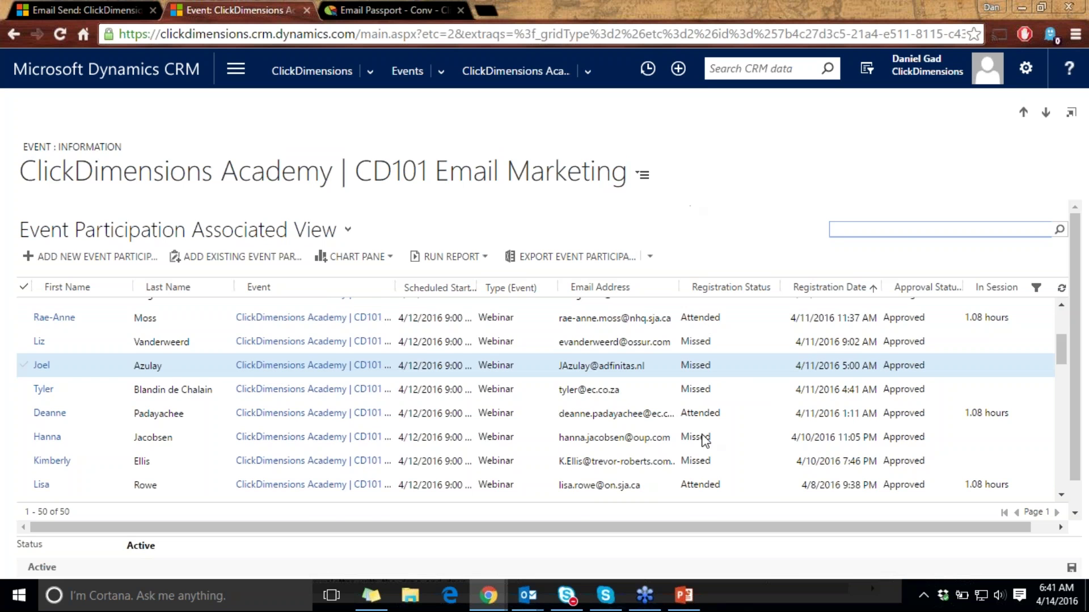
- Switch to the Chorus Demo presentation in PowerPoint and start its slide show from the first slide
click(686, 600)
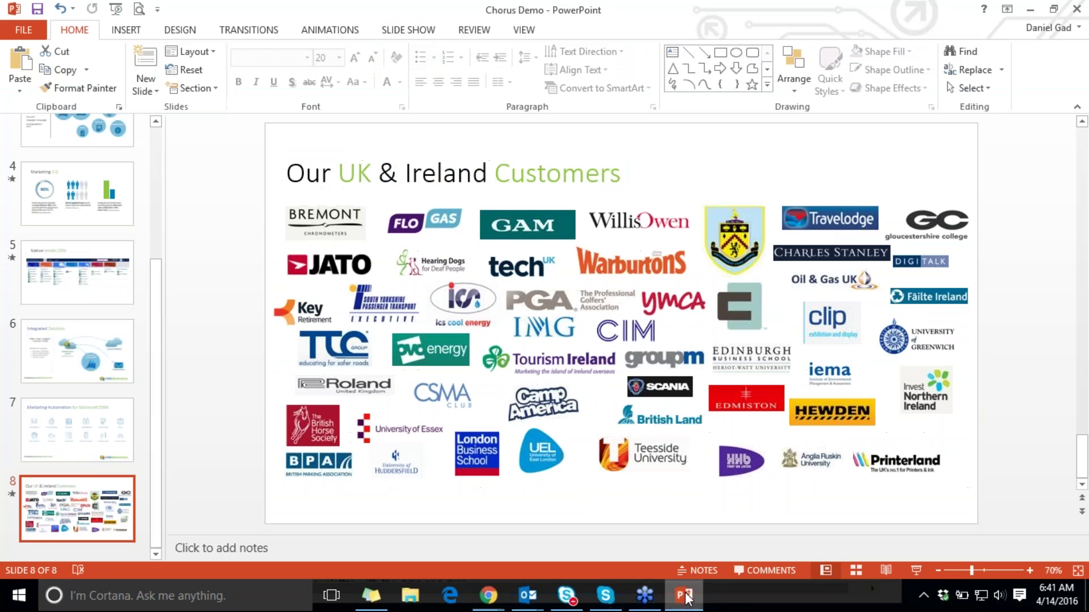
click(120, 8)
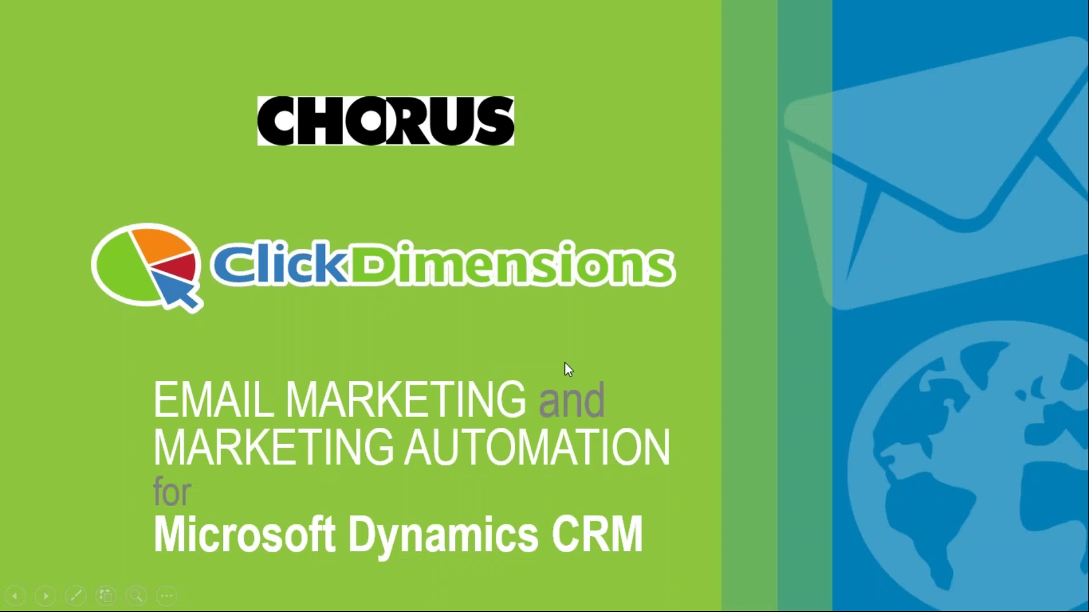